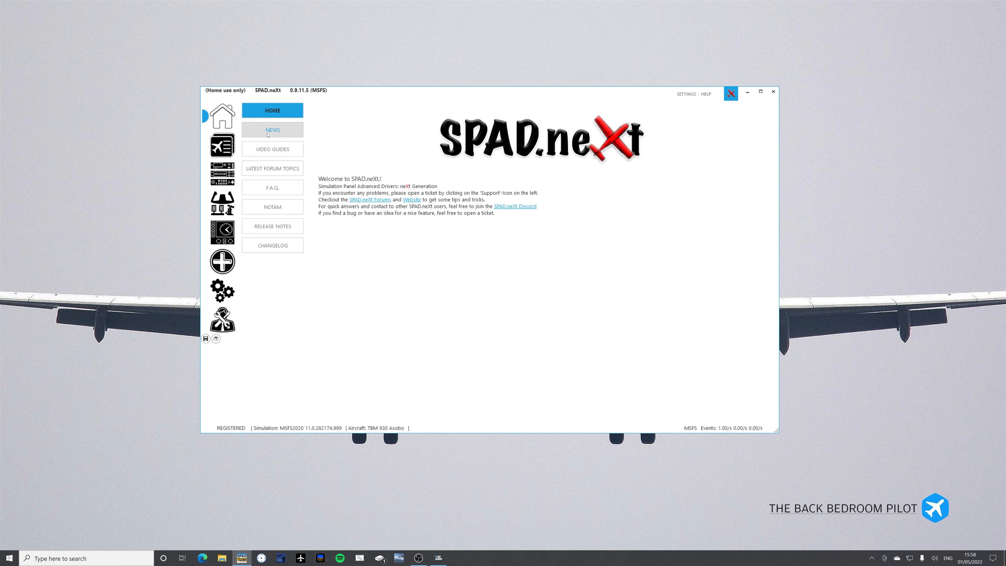
Look through the video guides and the profile section, including the MSFS profile's aircraft assignments and the online and published profile lists.
click(269, 149)
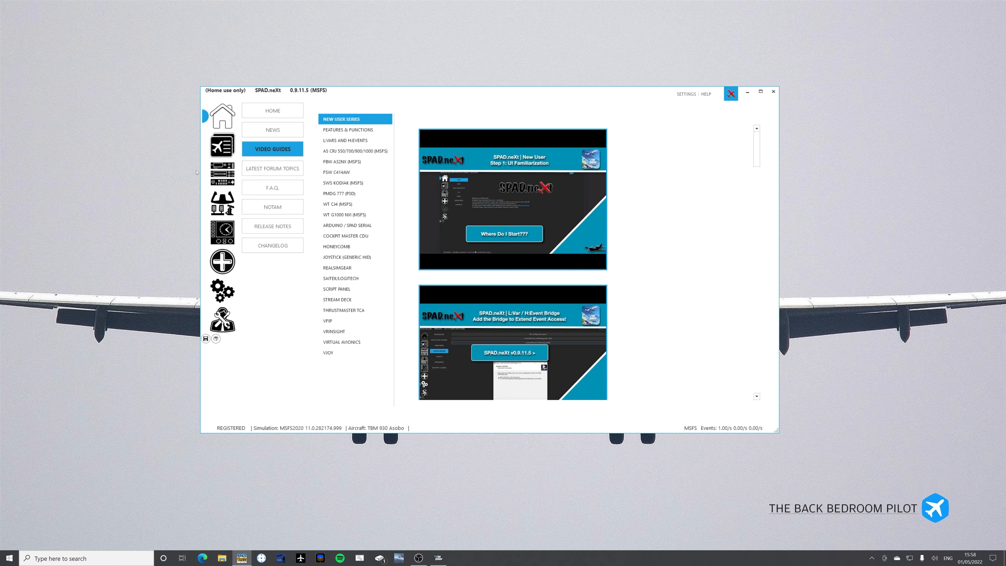
click(220, 143)
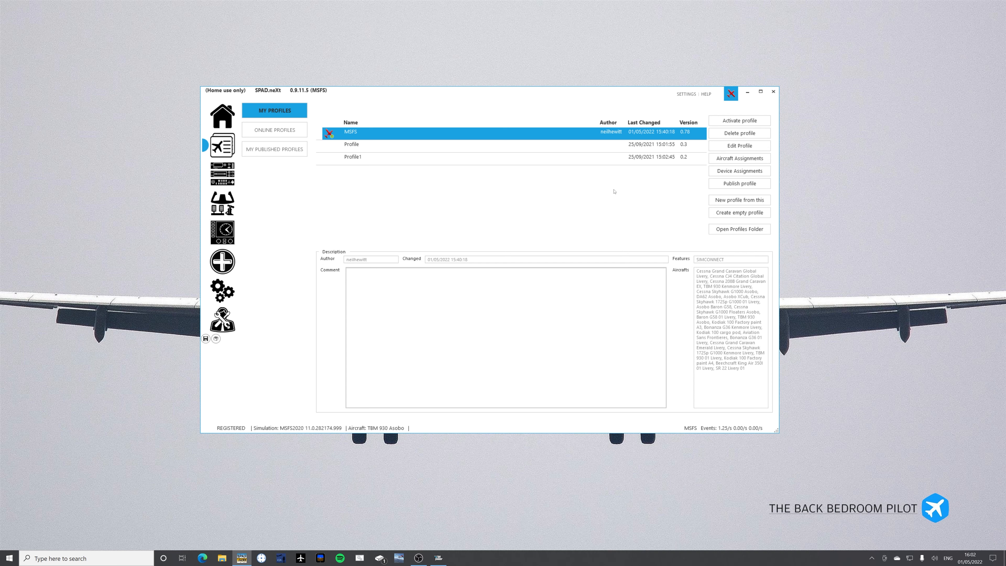
click(720, 160)
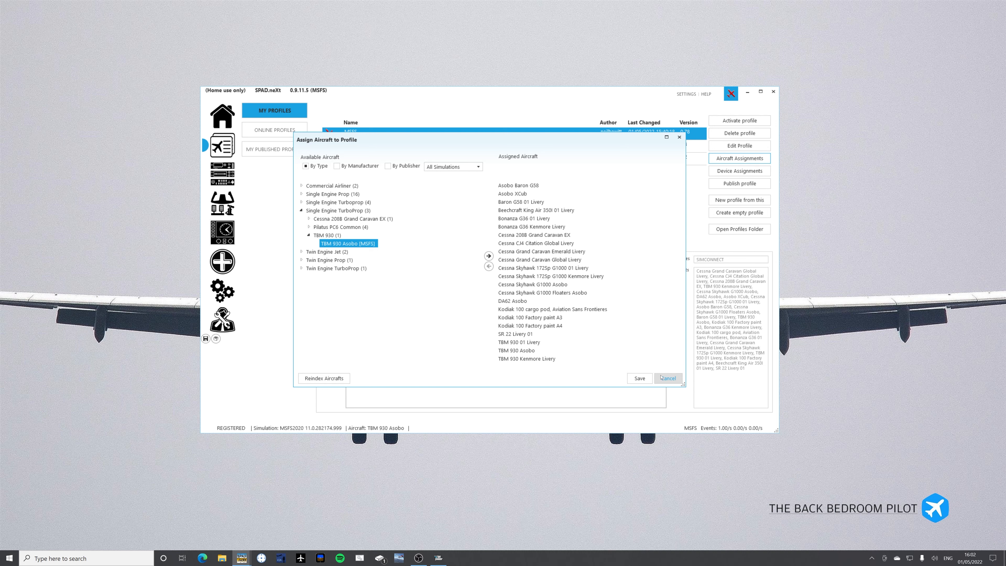
click(668, 379)
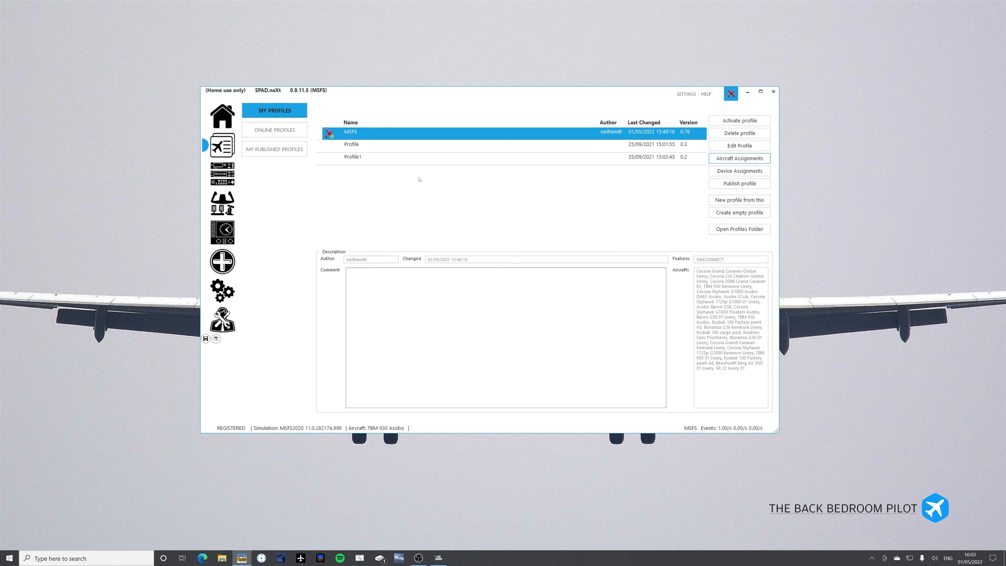
click(264, 130)
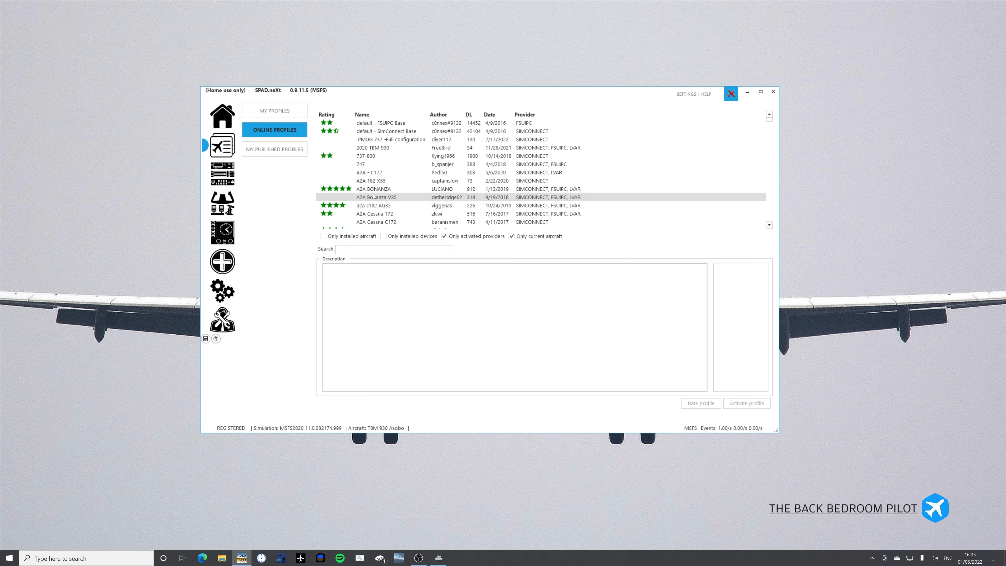
click(277, 152)
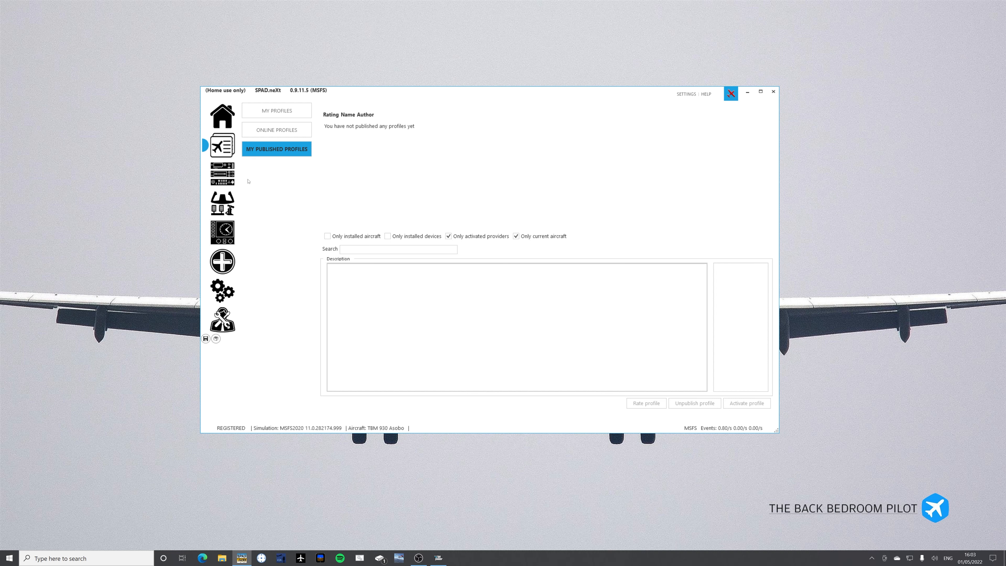
Look through the device pages for MCP V3.0, Pro Switch Panel, Stream Deck XL, Script Panel and Virtual MIDI.
click(218, 179)
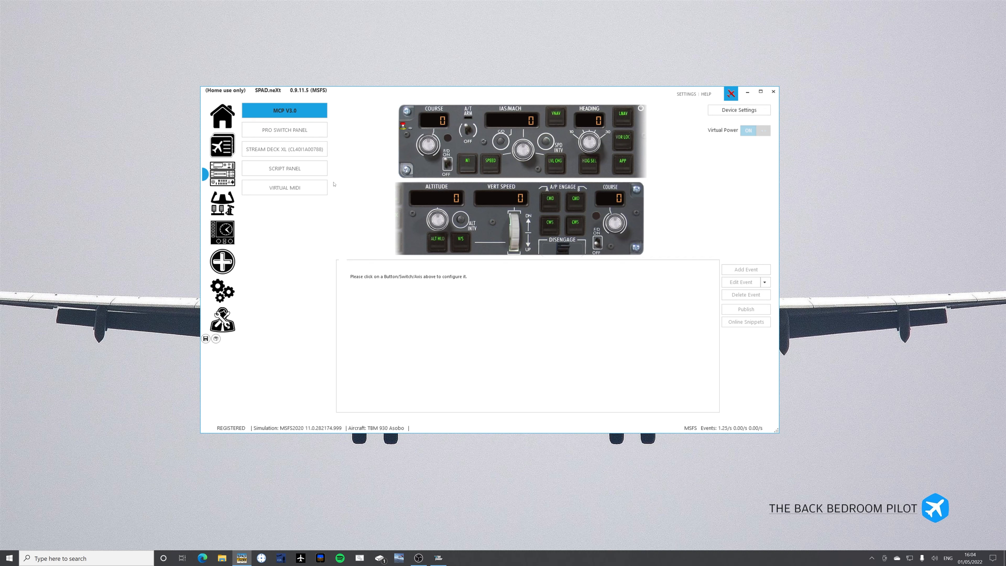
click(280, 129)
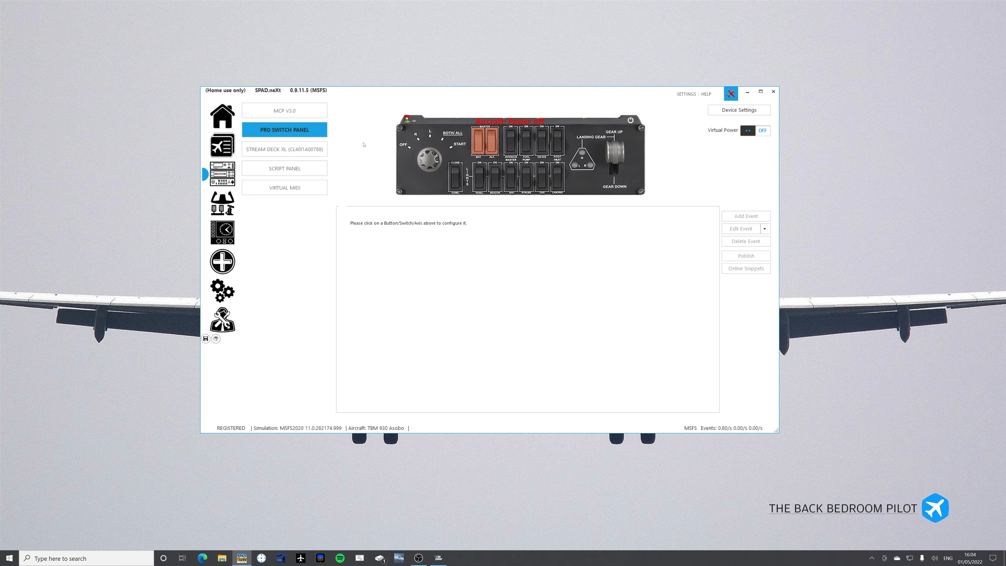
click(258, 148)
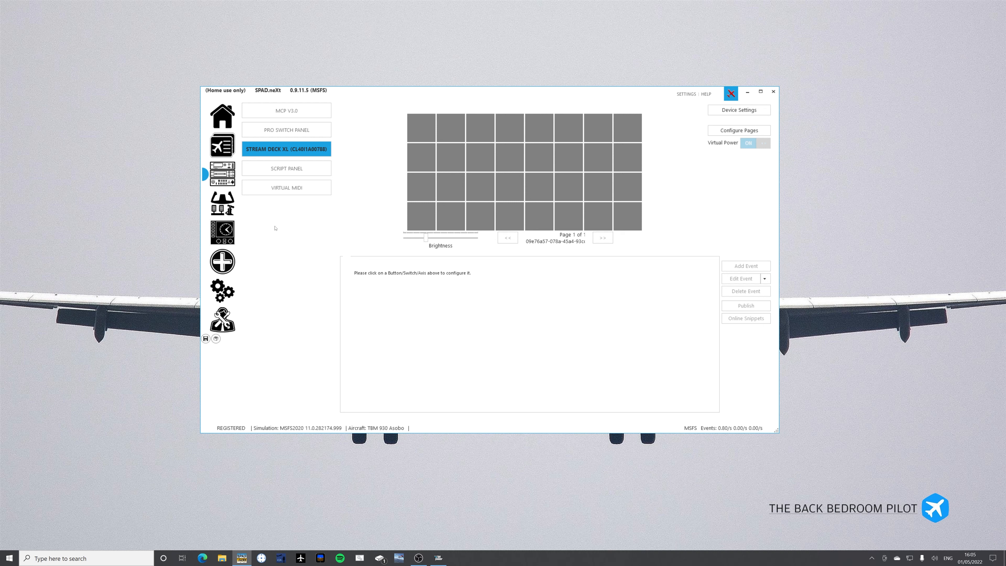
click(279, 170)
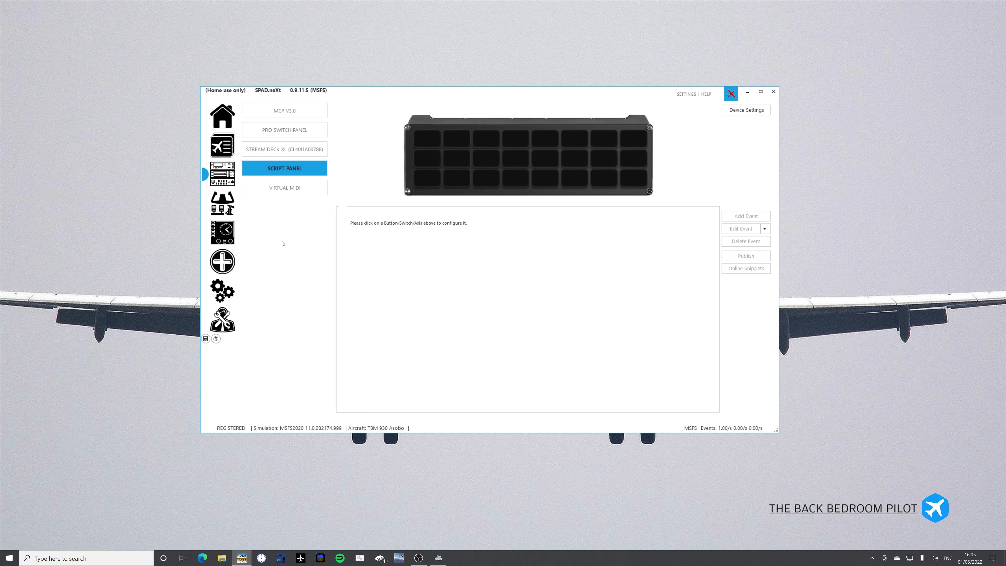
click(278, 190)
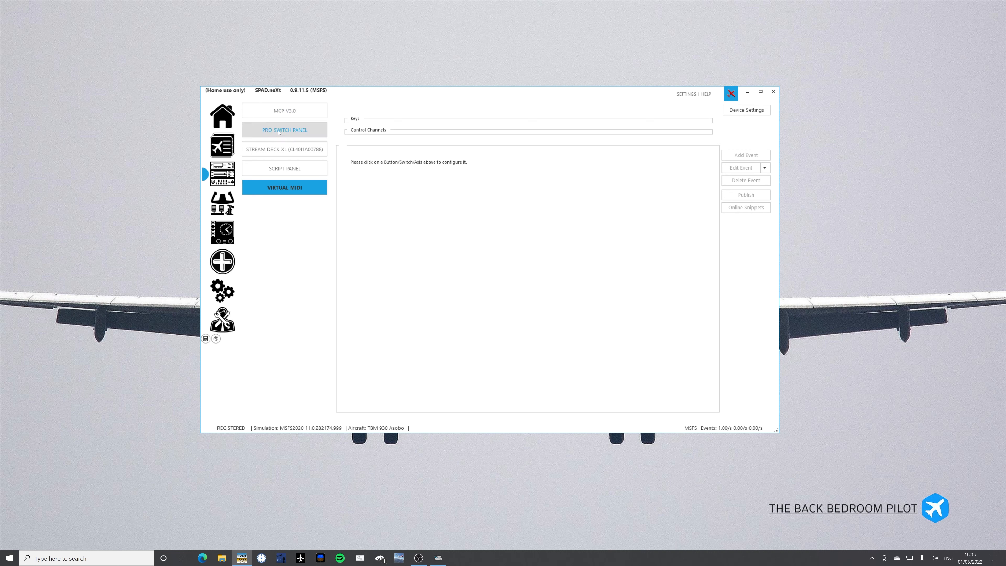
Start a new Switched ON event for the Panel Lights switch on the Pro Switch Panel.
click(279, 130)
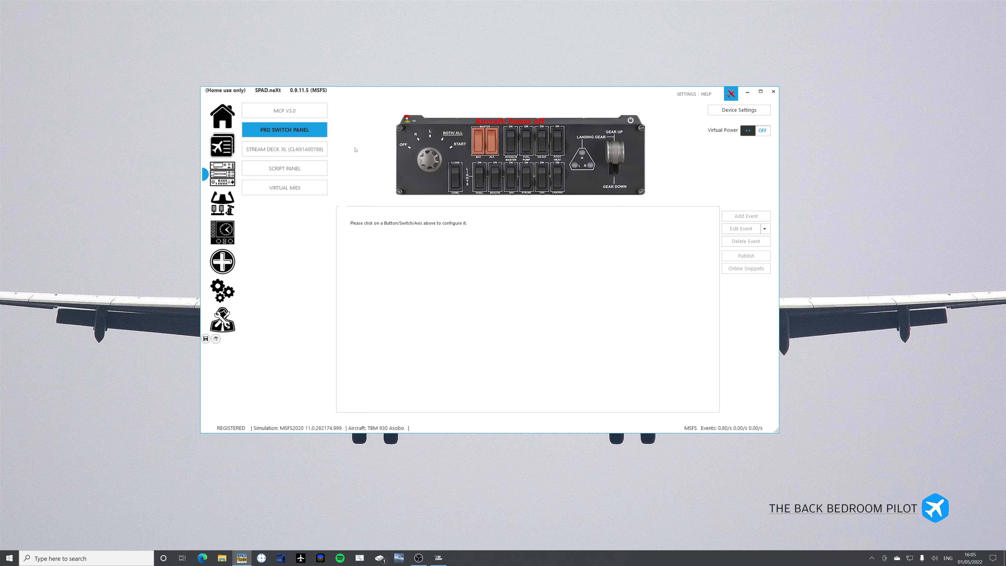
click(479, 182)
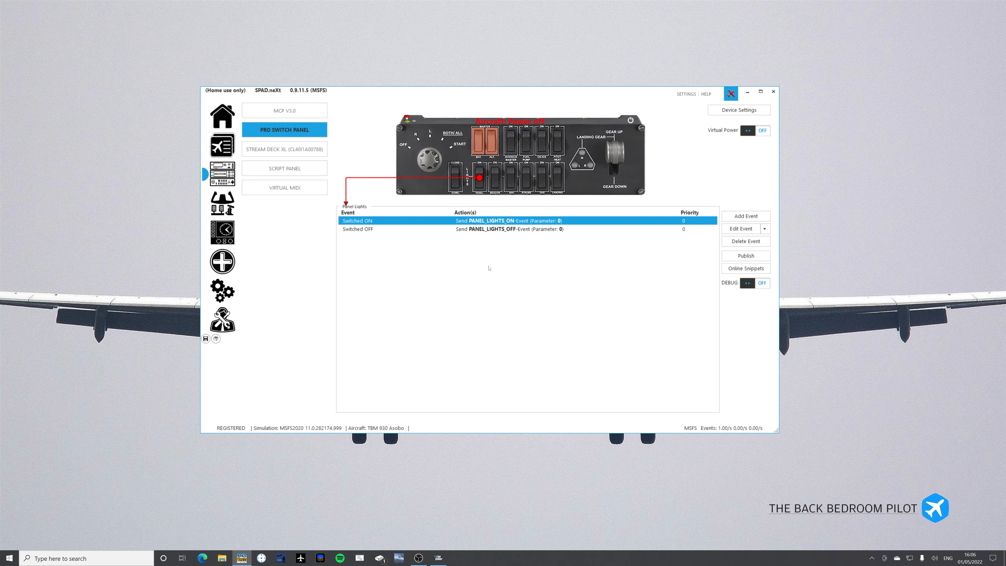
click(745, 216)
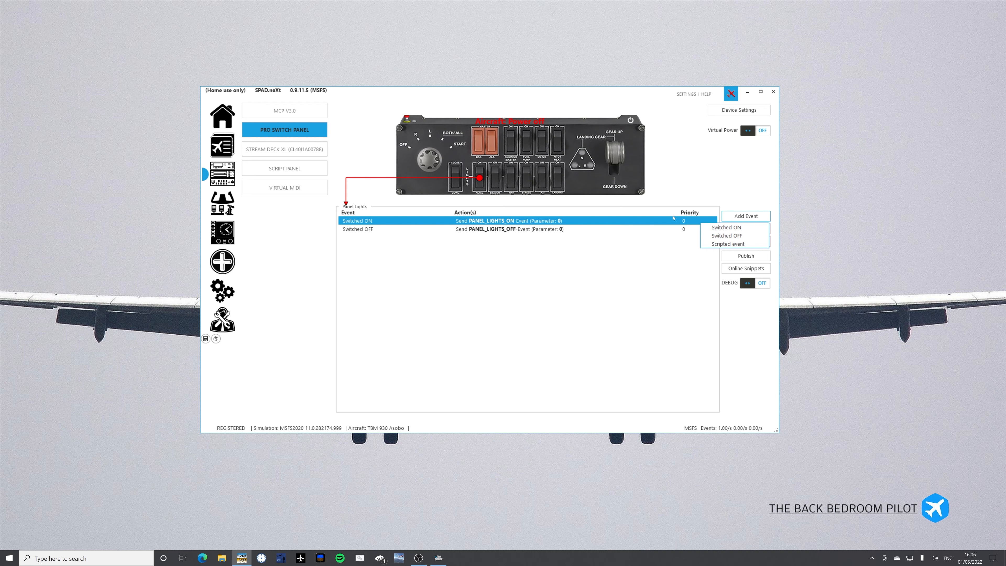
click(722, 229)
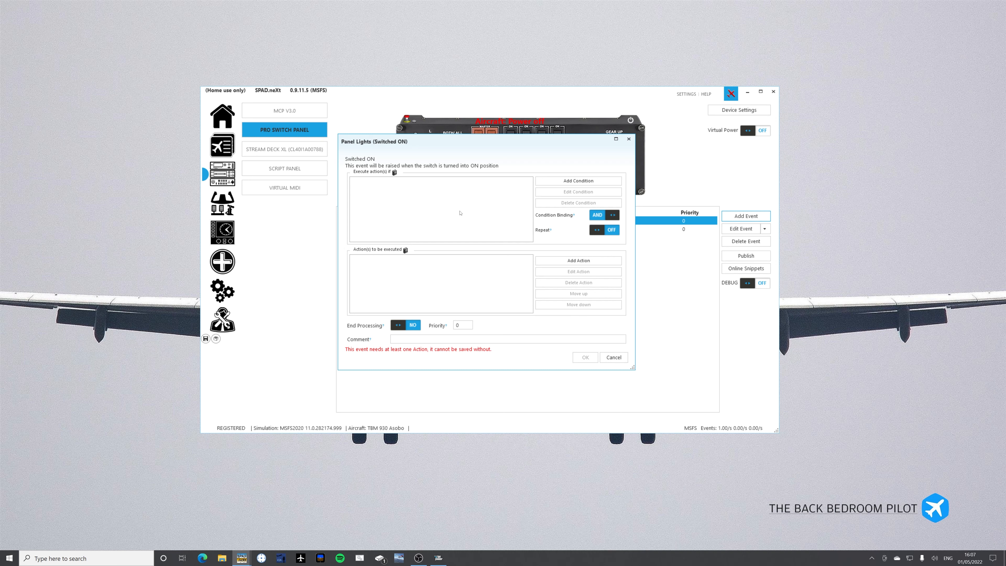
Add a condition to the event requiring the MSFS 2020 electrical value ELECTRICAL MASTER BATTERY:1 to equal 0.
click(560, 181)
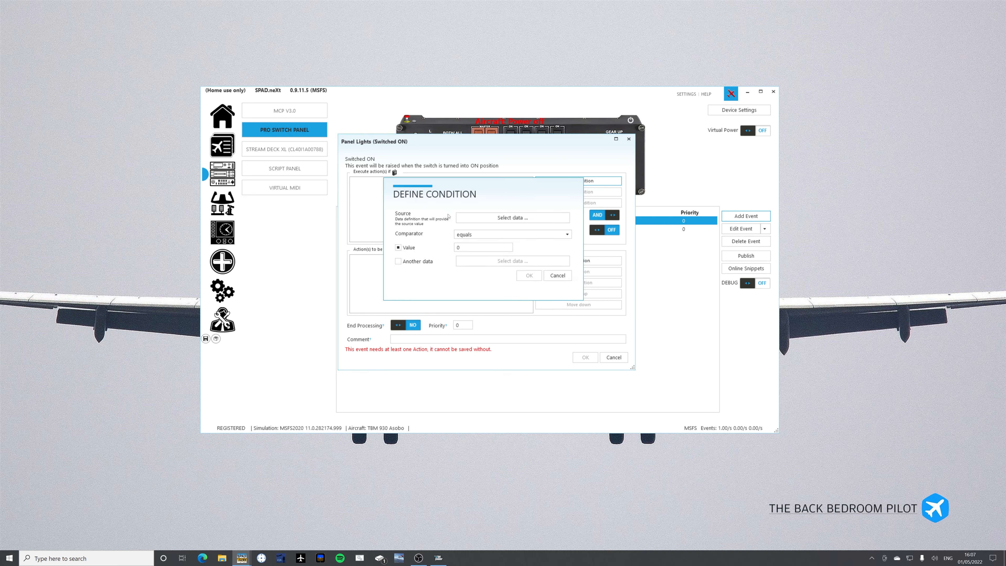
click(480, 219)
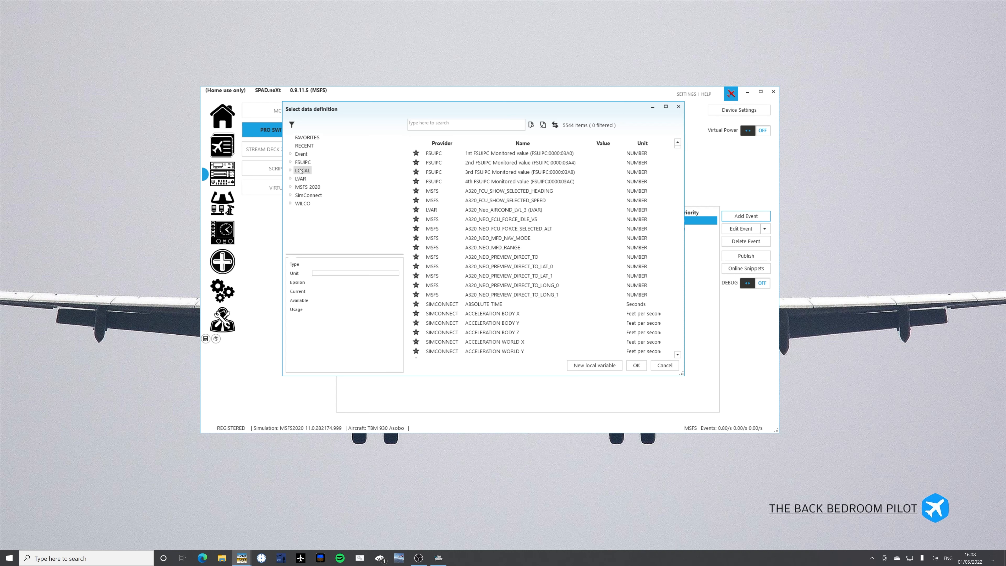
click(301, 154)
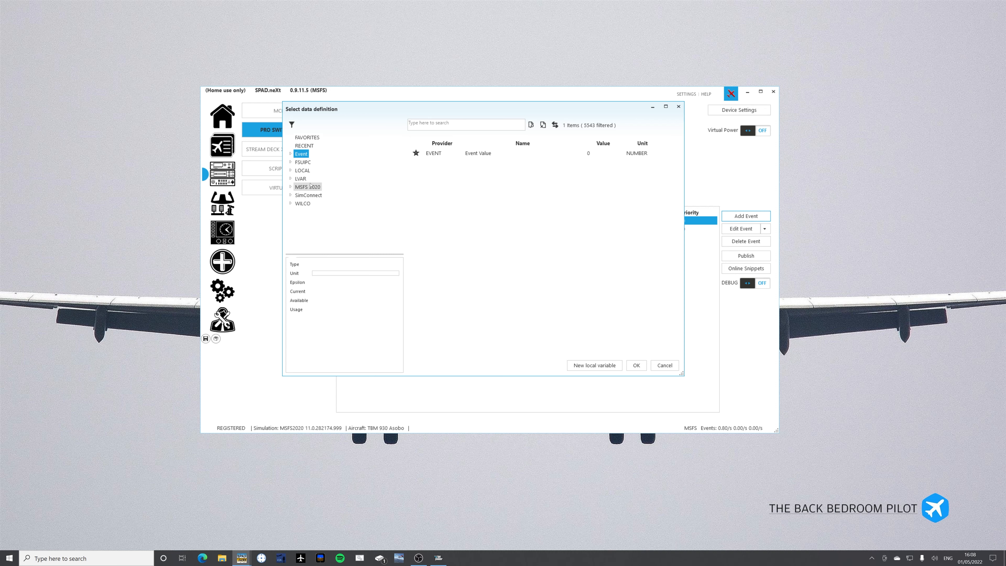
click(311, 188)
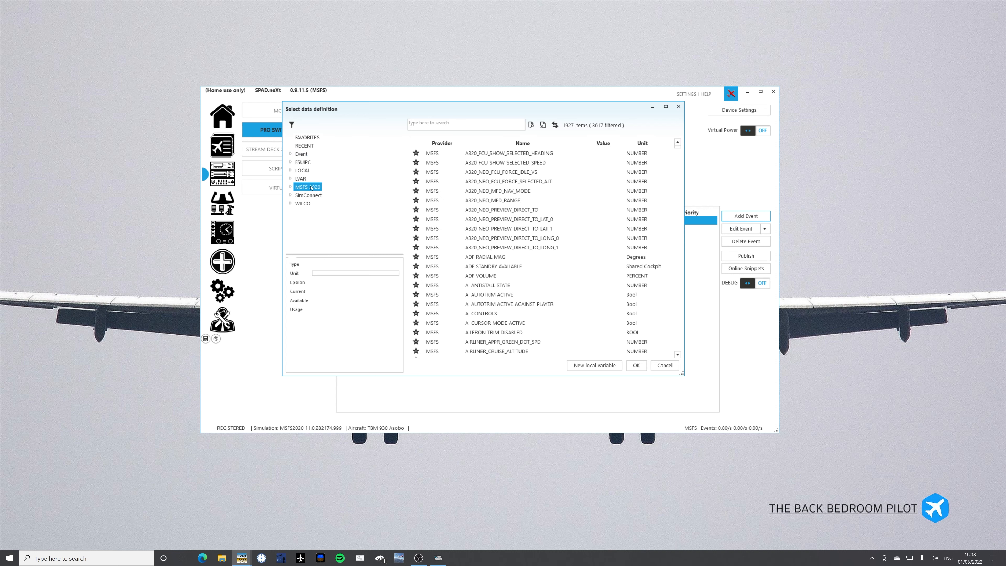
click(291, 187)
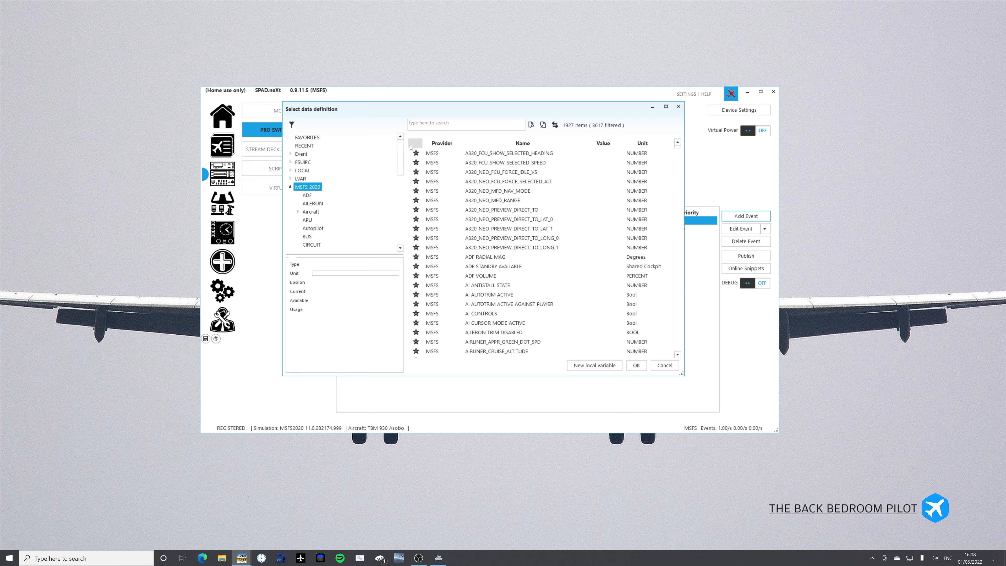
scroll(330, 186, down, 2)
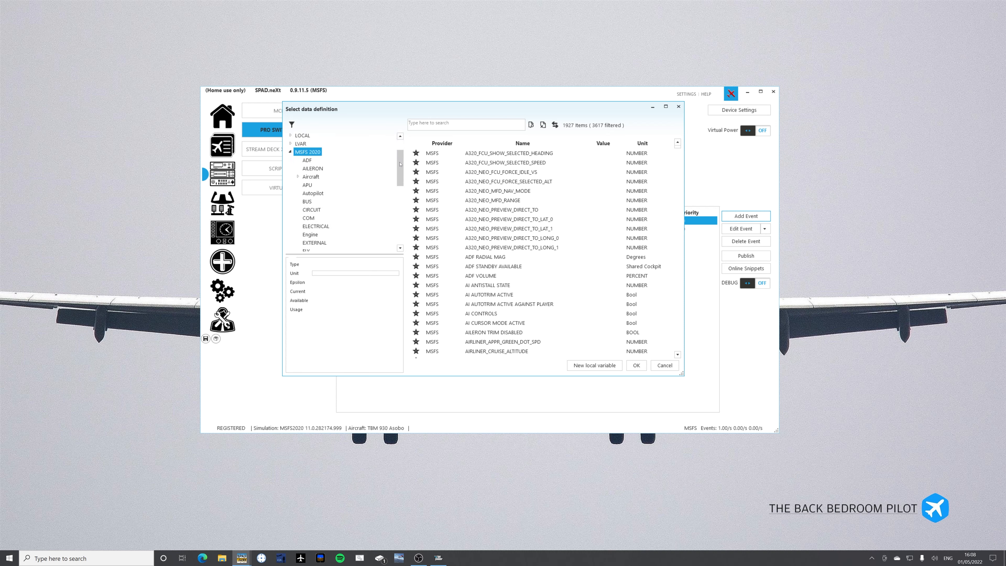
click(310, 227)
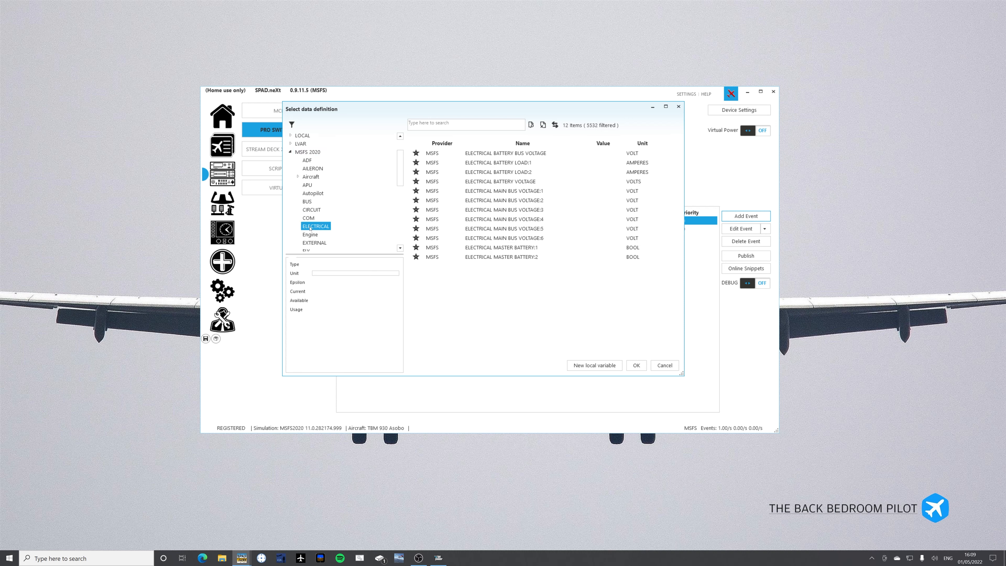
double_click(492, 248)
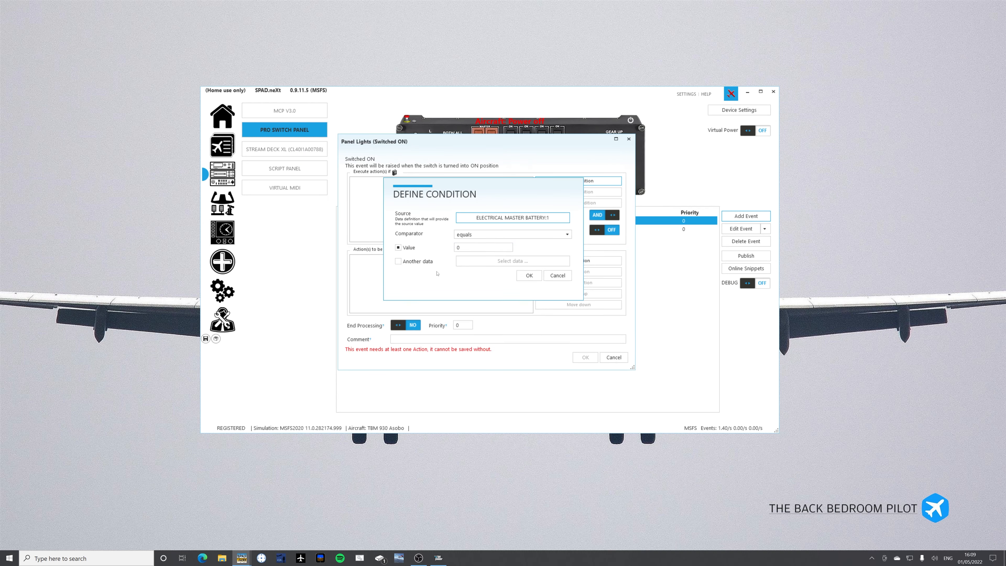
click(527, 277)
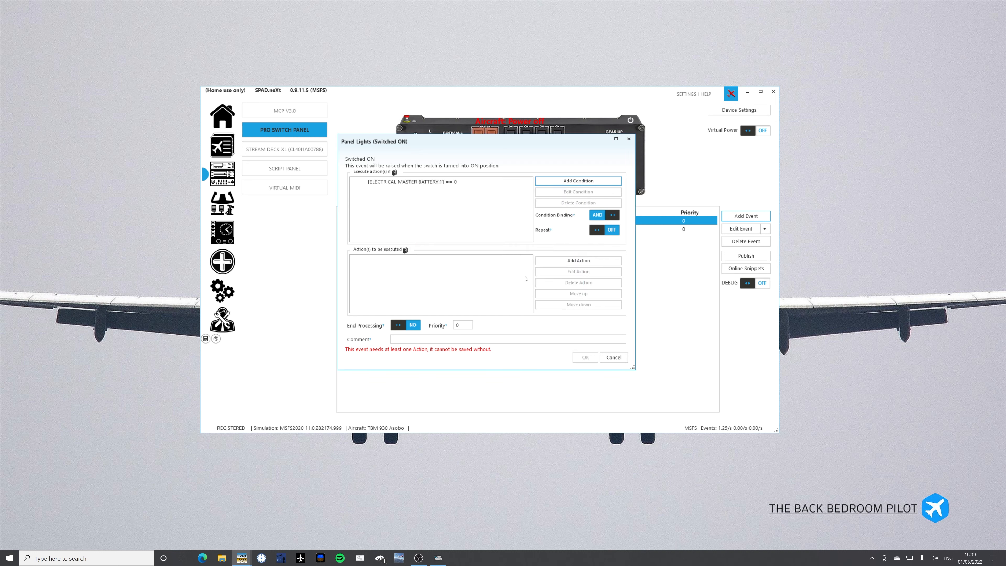
Add an action to the event that sends the command Device: Virtual Power OFF to MCP V3.0.
click(549, 260)
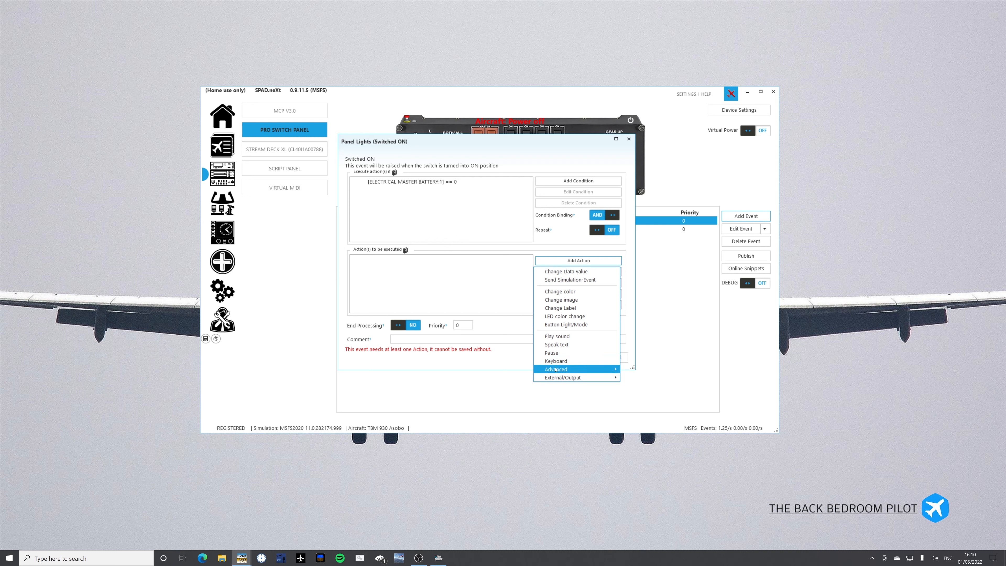
mouse_move(557, 370)
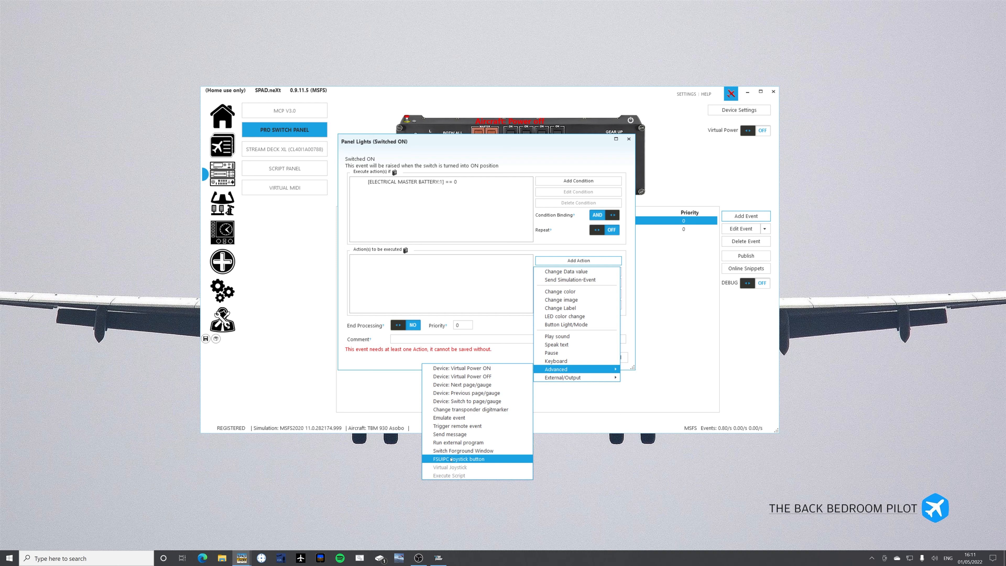
mouse_move(558, 380)
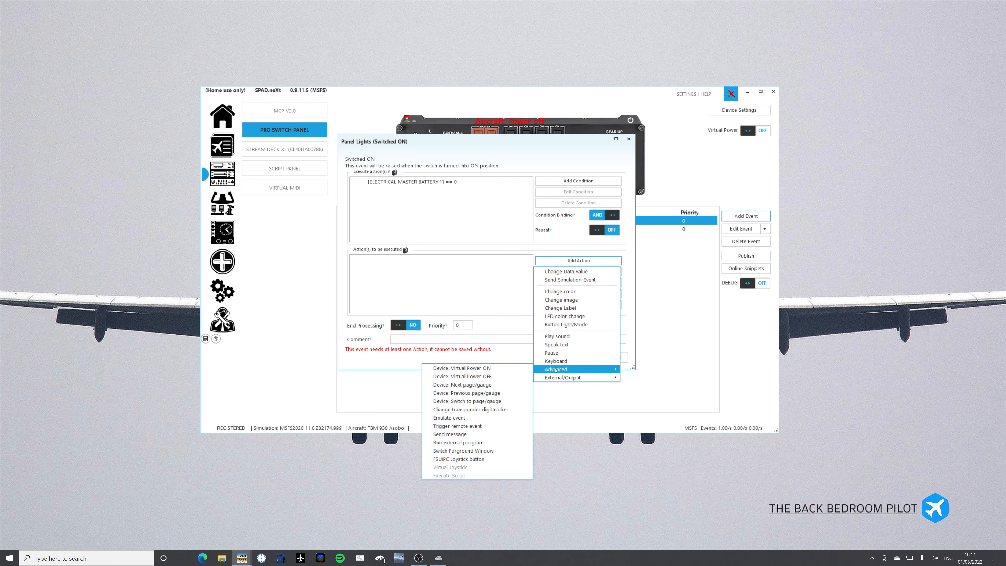
click(464, 376)
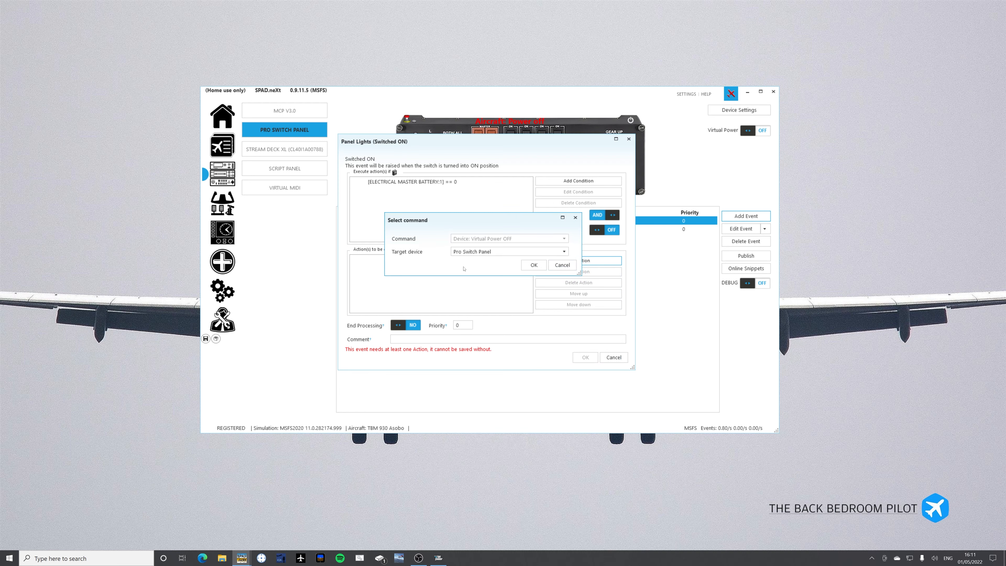
click(475, 251)
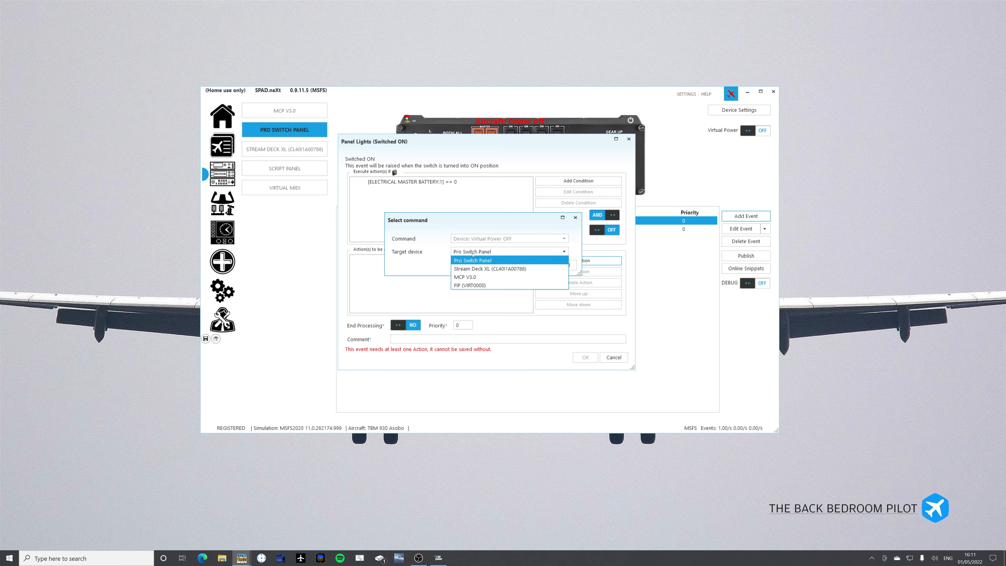
click(469, 276)
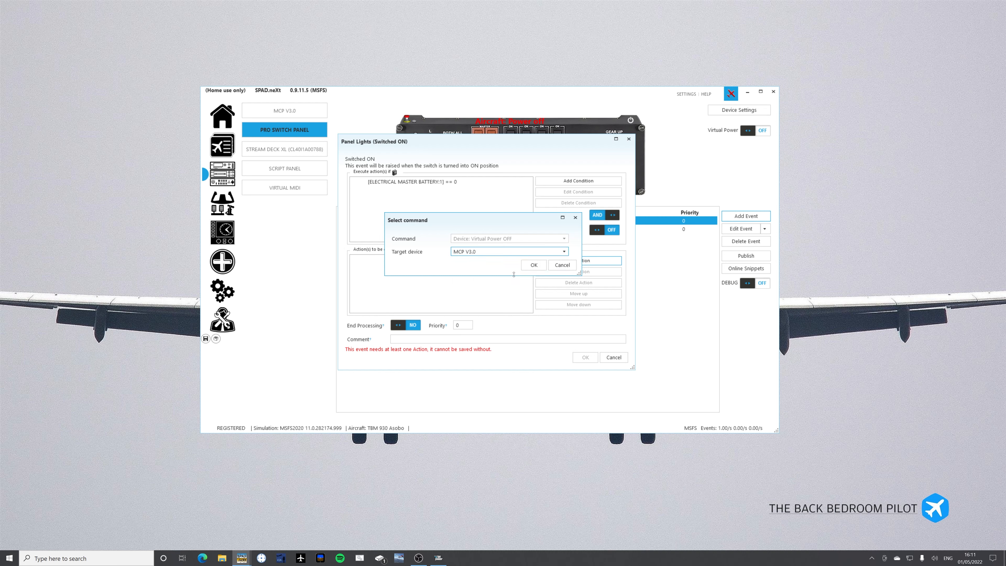
click(529, 266)
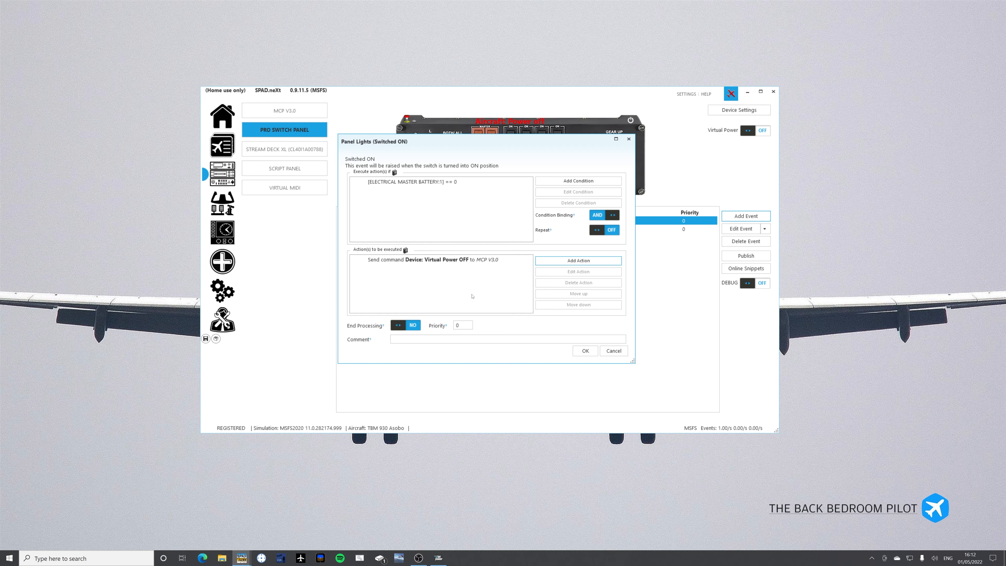
Try a data change action targeting ELECTRICAL MAIN BUS VOLTAGE, and discard both the action and the new Panel Lights event.
click(557, 262)
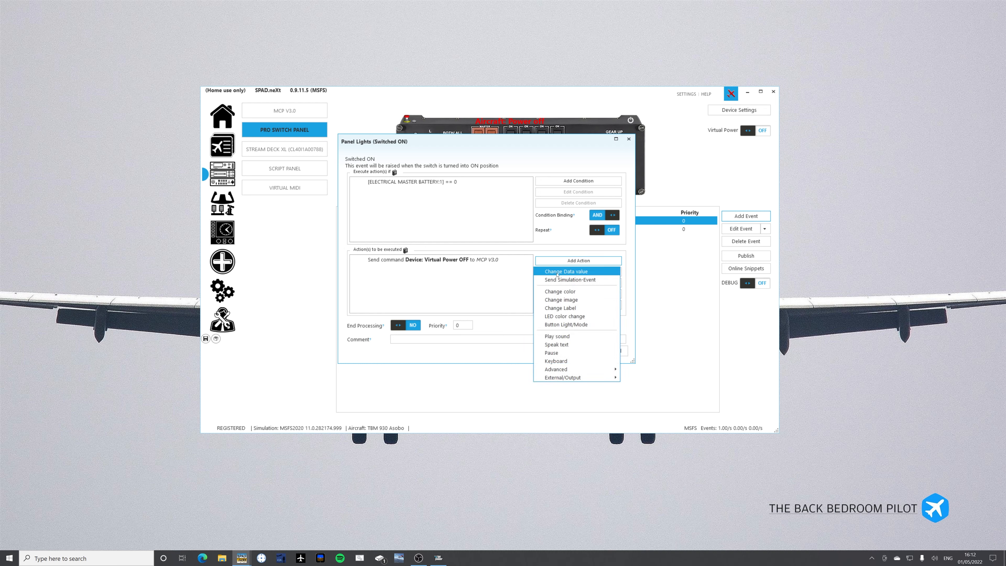
click(566, 272)
click(491, 221)
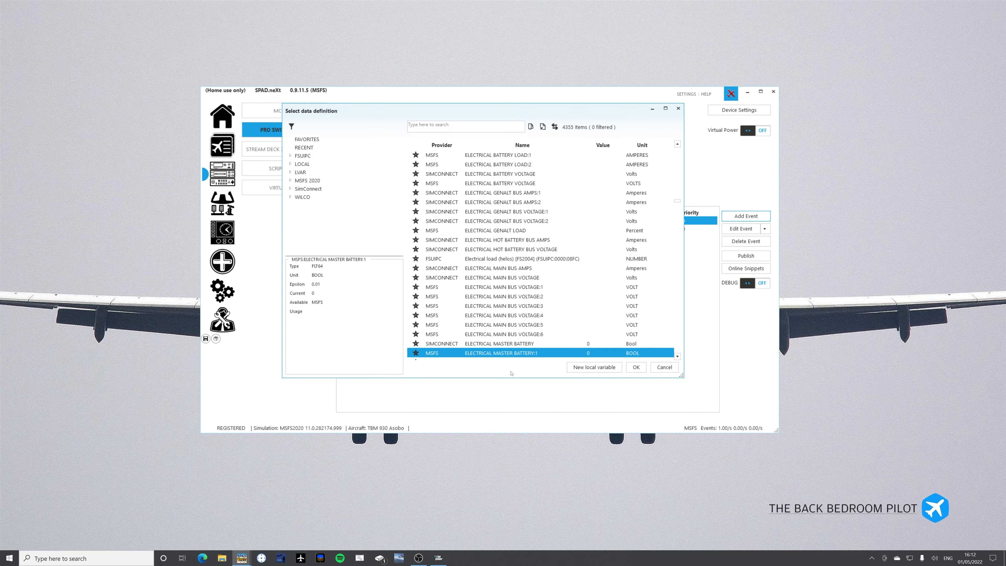
double_click(449, 276)
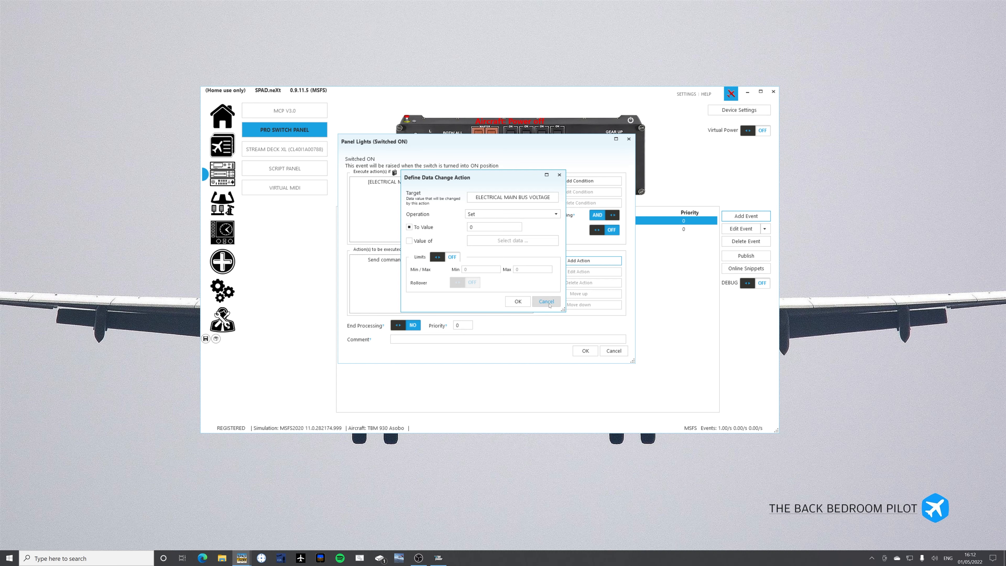
click(547, 301)
click(604, 351)
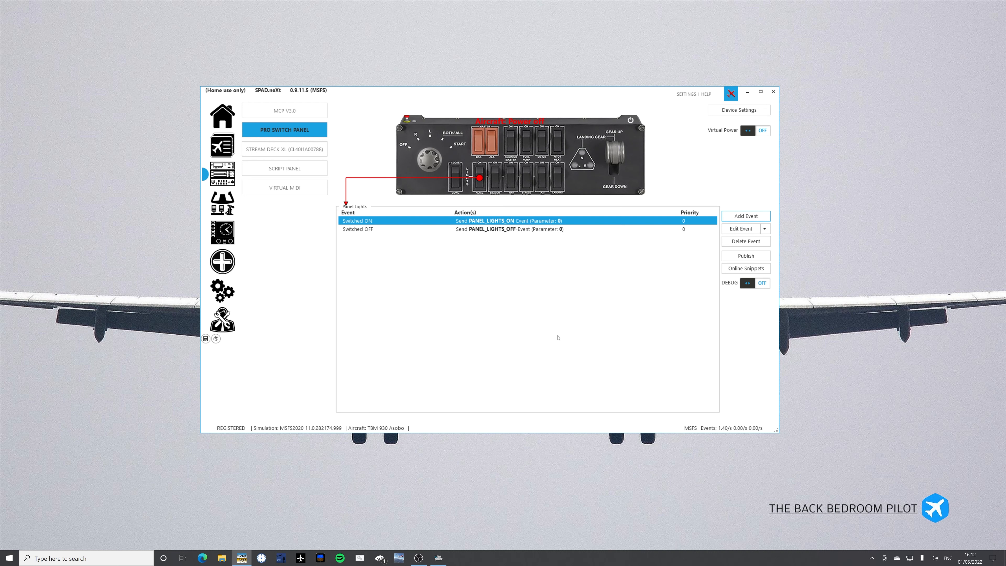
Start a scripted event for the Panel Lights switch with the condition that ELECTRICAL MASTER BATTERY:1 equals 0.
click(746, 216)
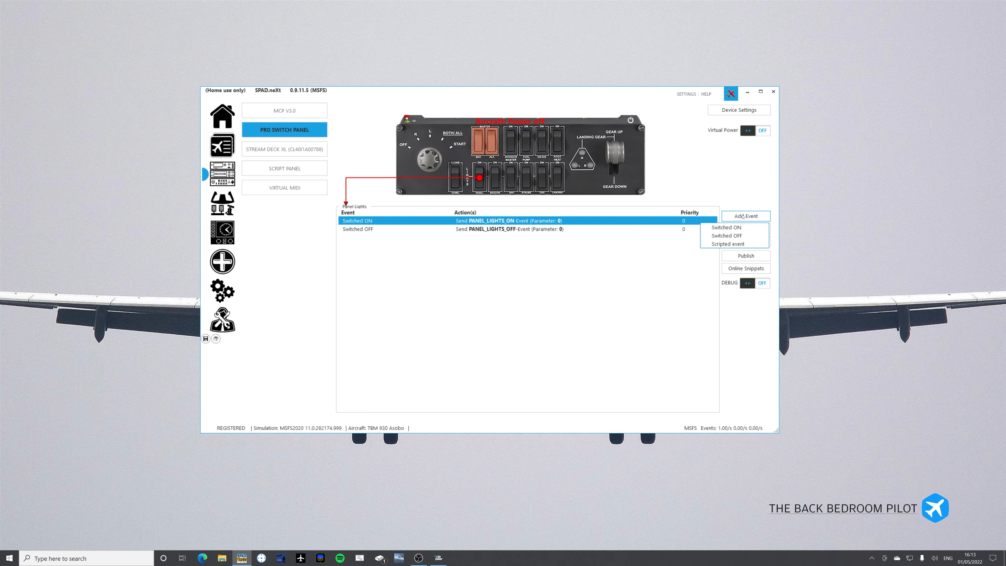
click(722, 244)
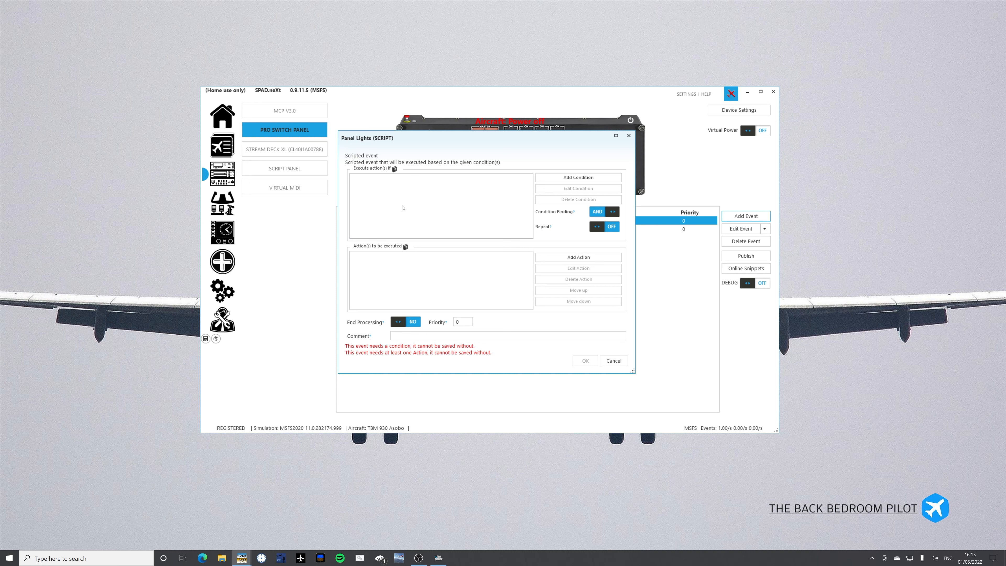
click(556, 180)
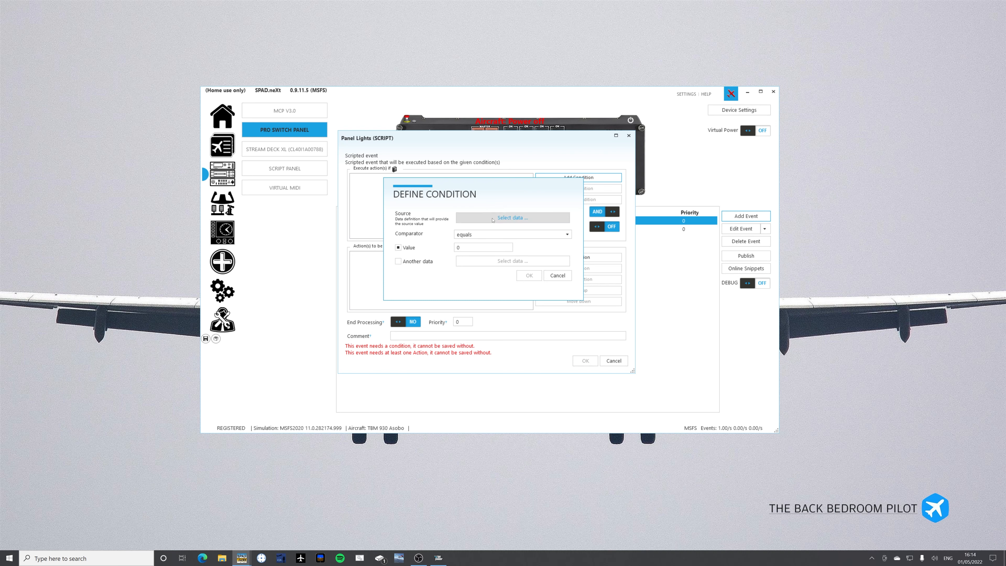
click(484, 216)
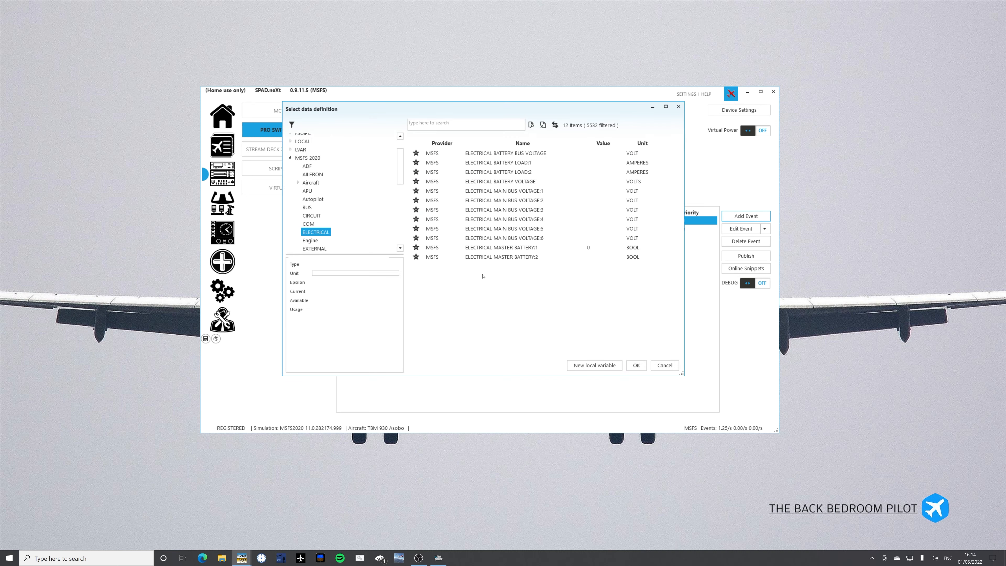
double_click(498, 248)
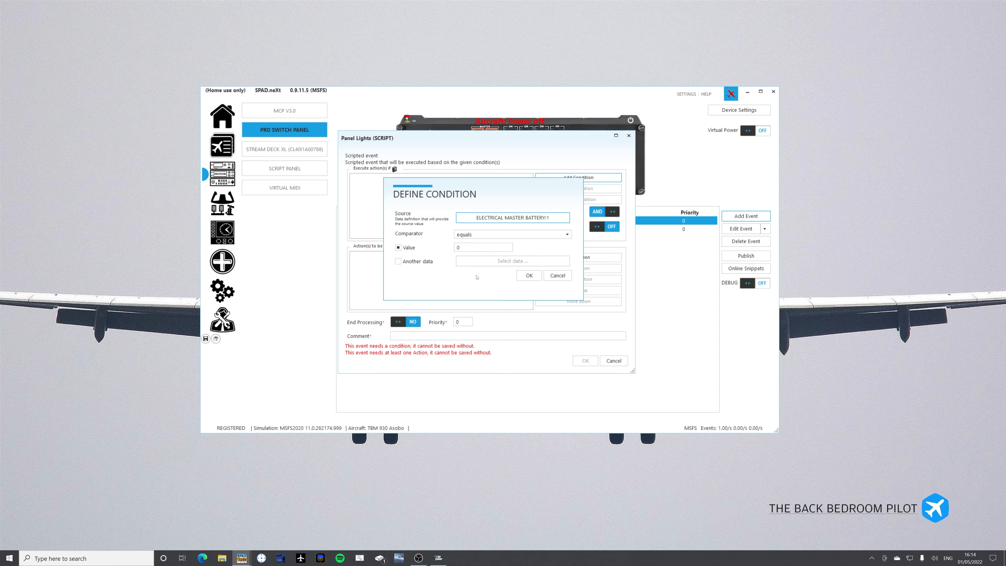
click(530, 276)
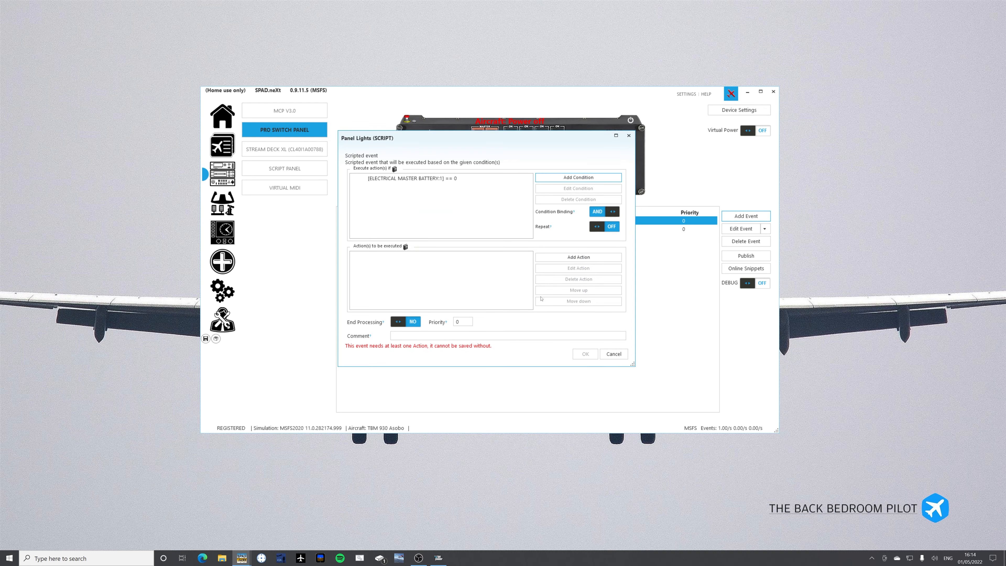
Review the action types available for the scripted Panel Lights event, and discard the event.
click(563, 260)
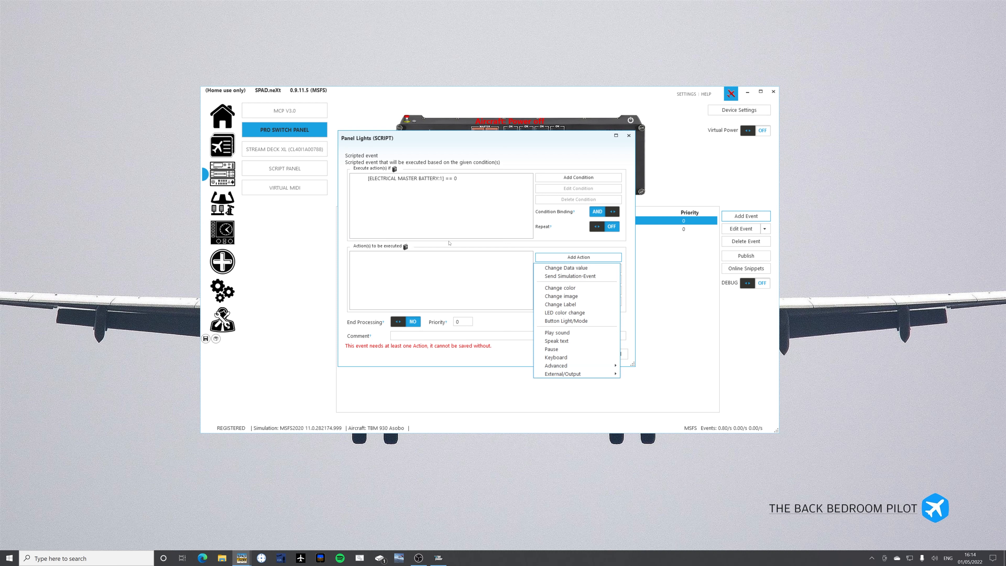
click(459, 210)
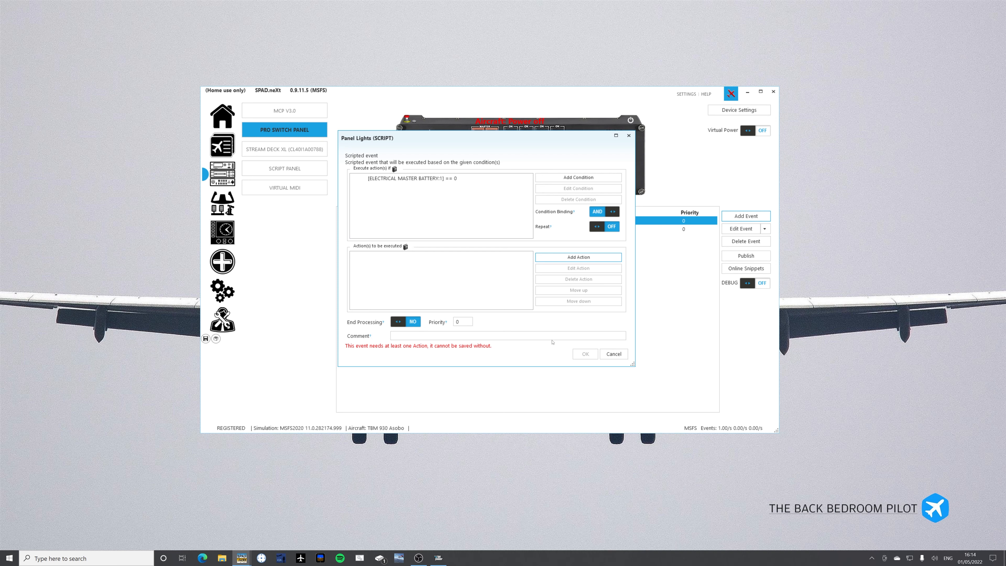
click(613, 354)
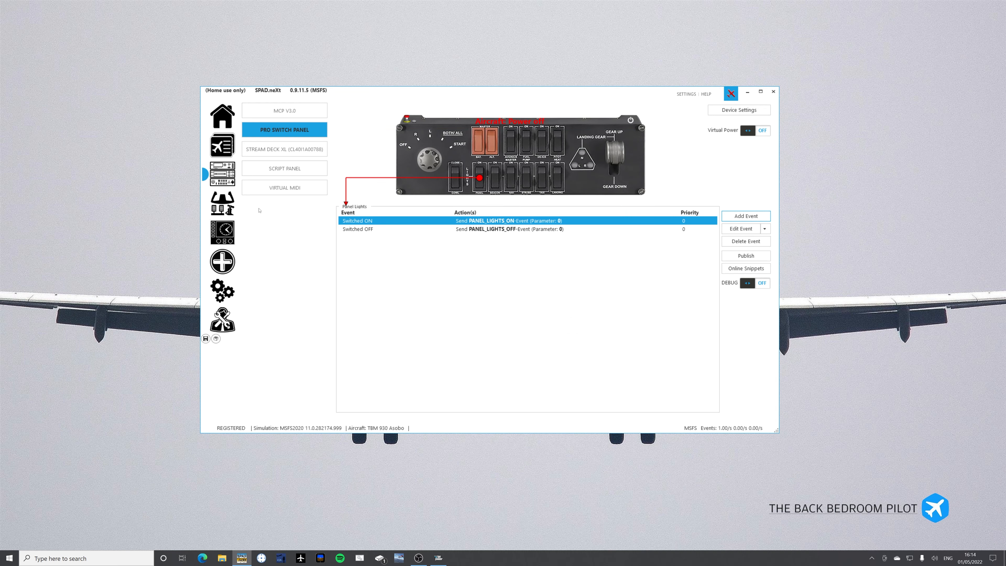
Start a Conditional Action event for the Script Panel's row 1, column 1 key, and discard it after viewing its options.
click(271, 168)
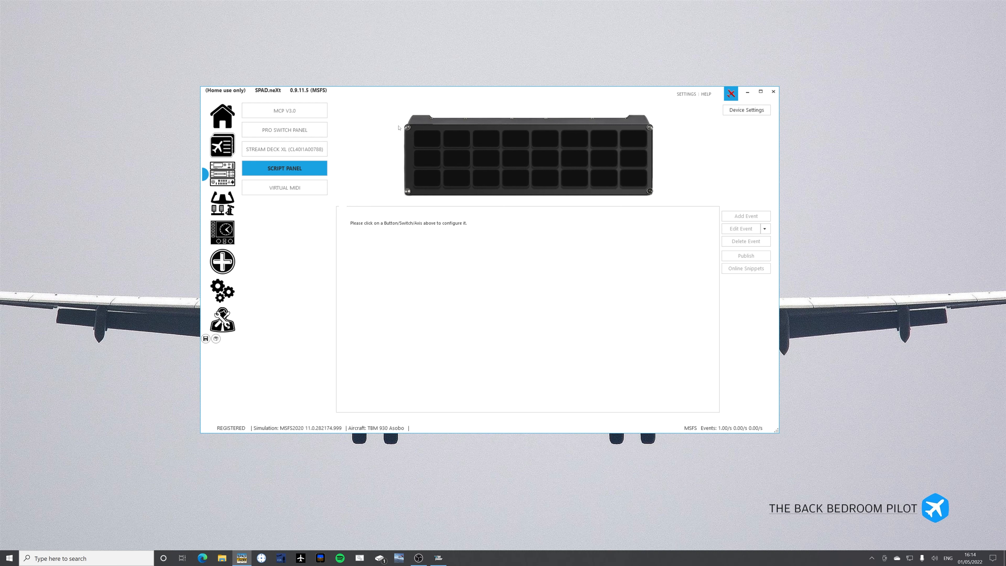
click(430, 142)
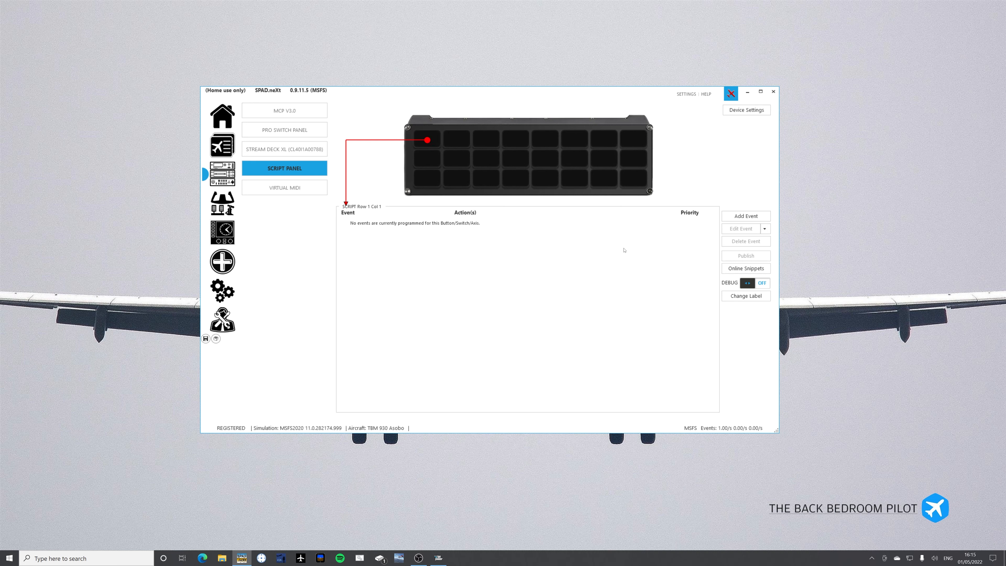
click(733, 216)
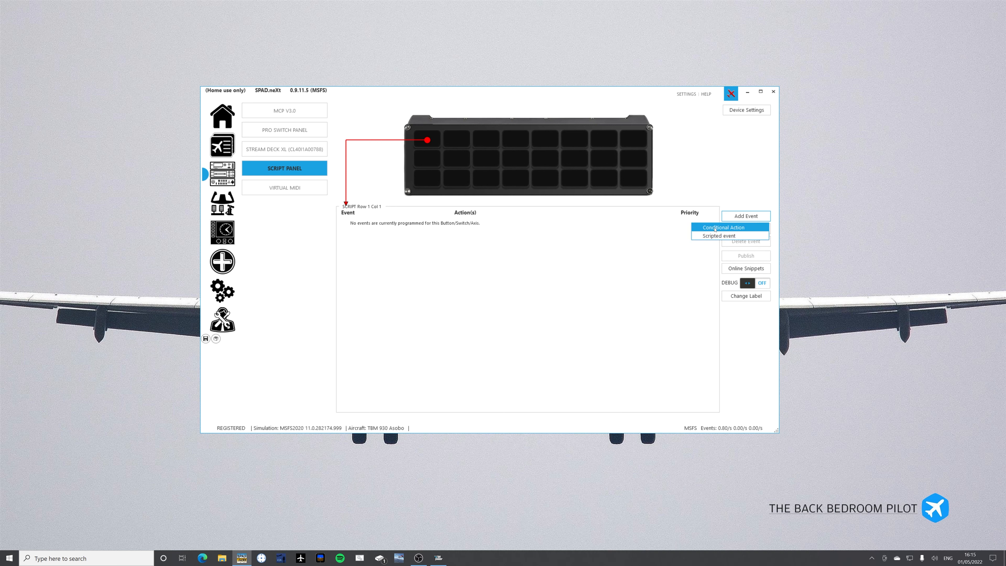
click(716, 229)
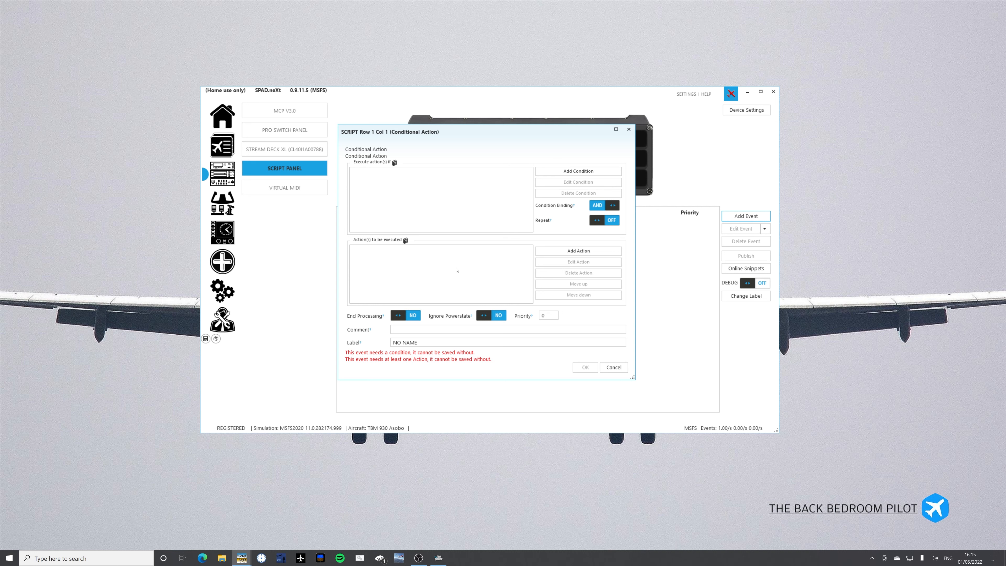
click(610, 369)
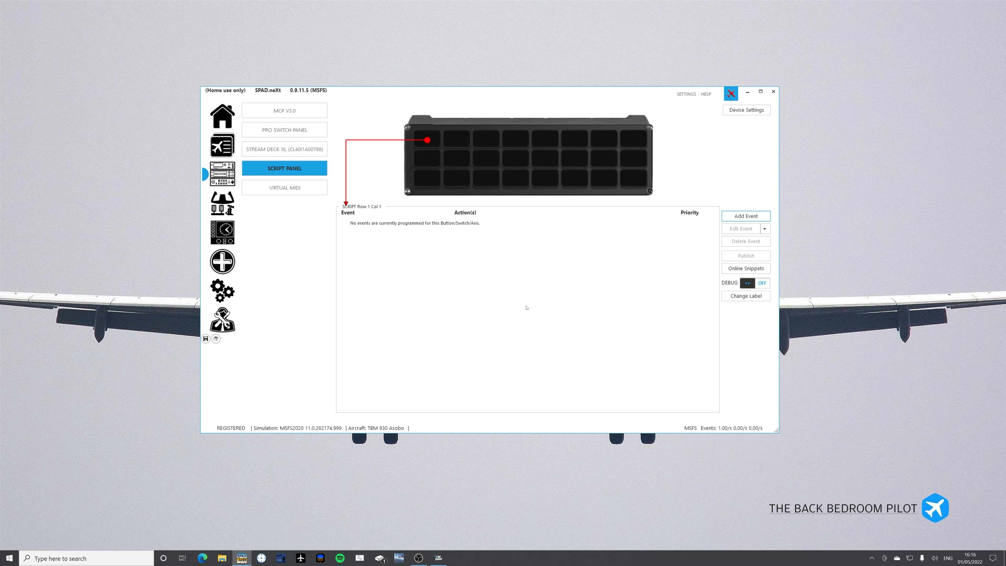
Browse the online snippets offered for the Script Panel's row 1, column 1 key, and close the list without choosing one.
click(735, 269)
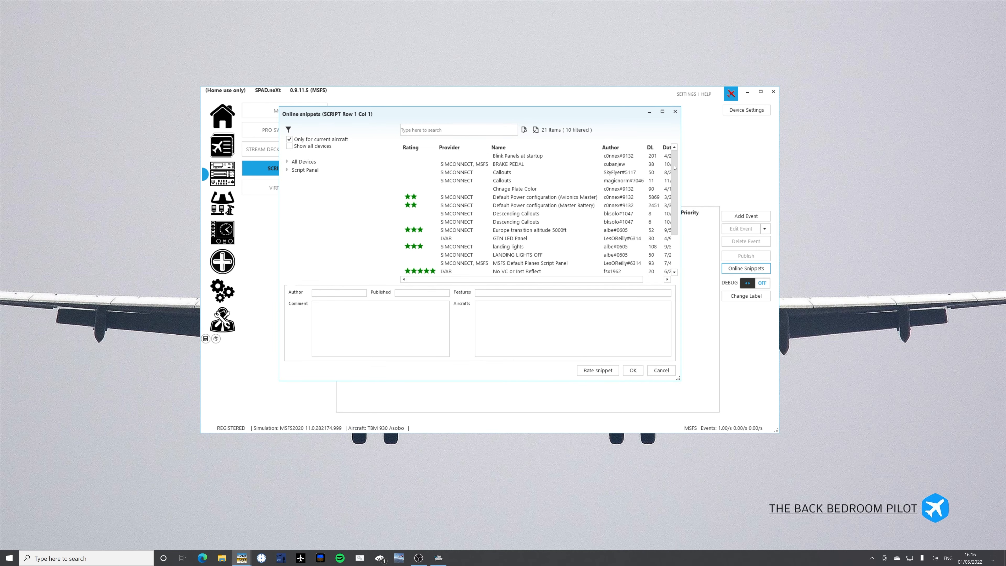
scroll(675, 168, down, 2)
scroll(675, 168, up, 2)
click(662, 371)
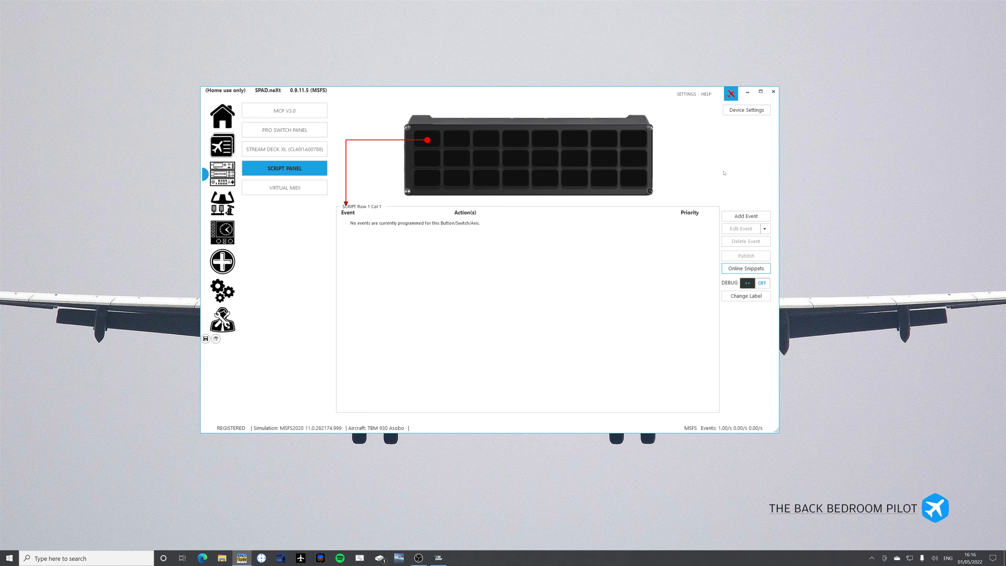
Look at the Script Panel's documentation summary options and its remaining device settings without creating any documentation.
click(738, 112)
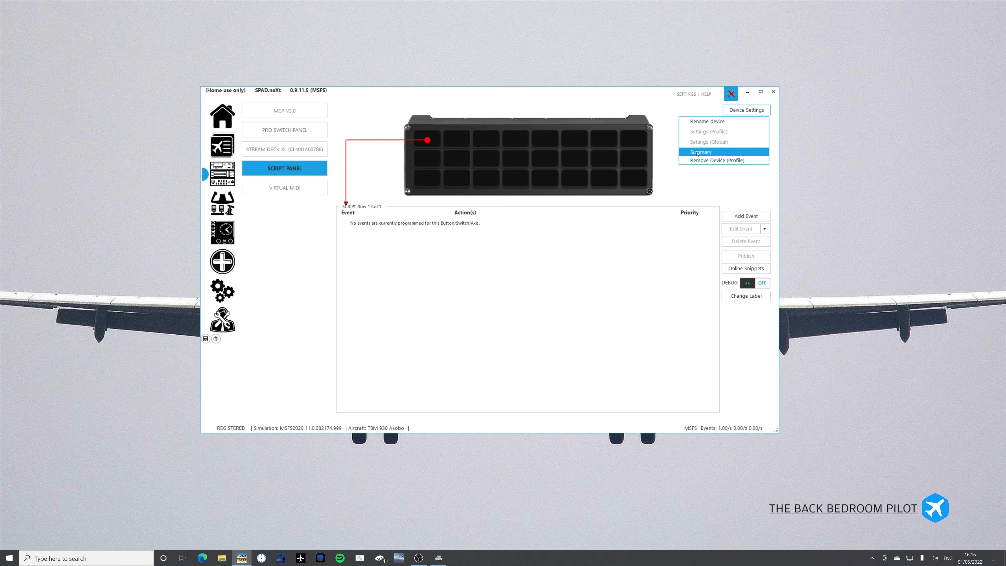
click(697, 153)
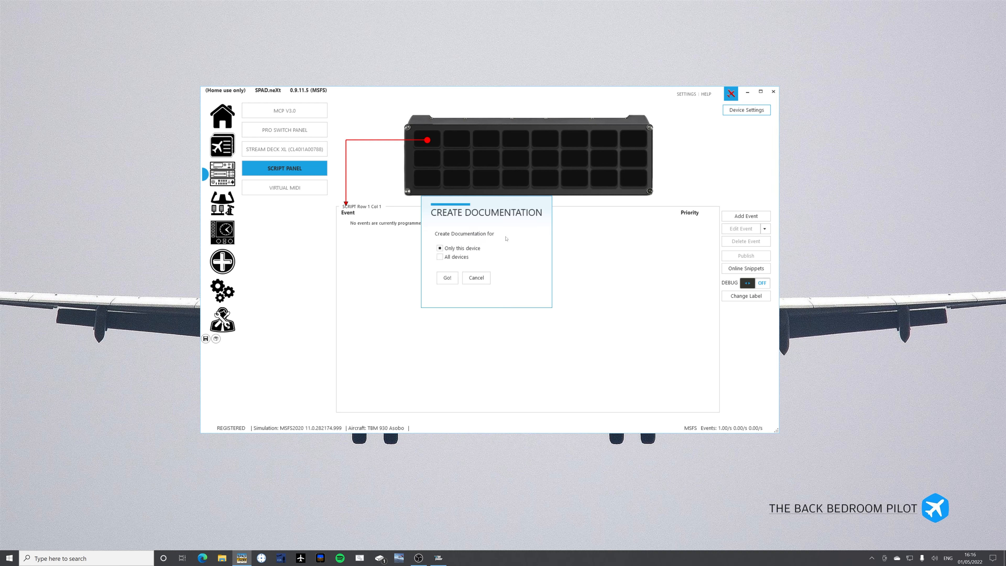
click(476, 279)
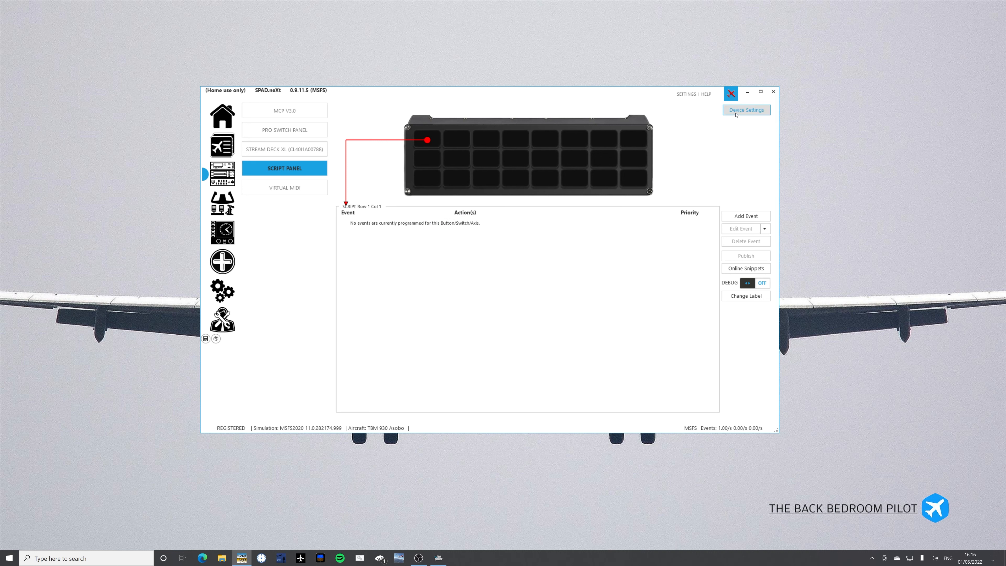
click(746, 110)
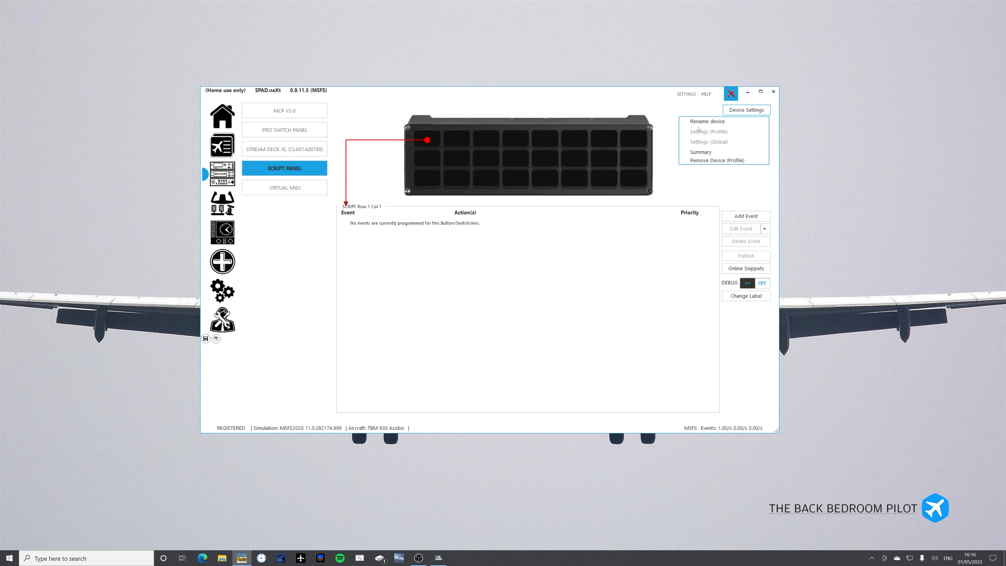
click(592, 120)
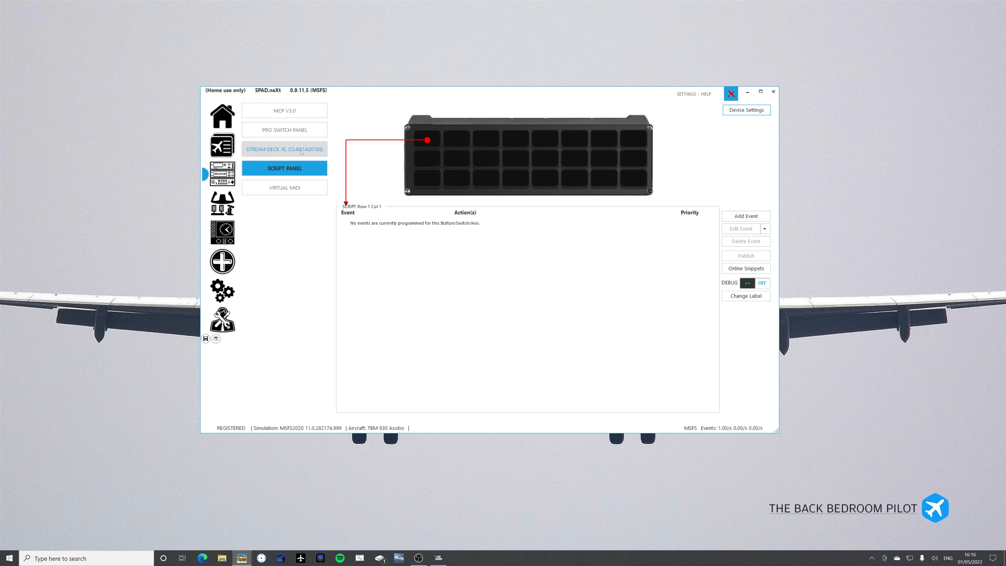
Return to the Pro Switch Panel and look into its device settings.
click(284, 130)
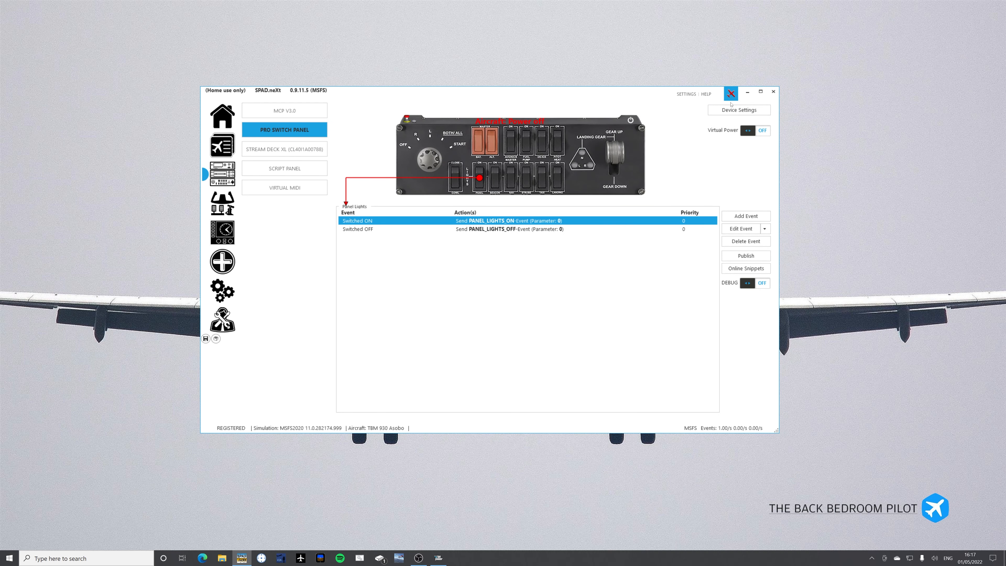
click(714, 110)
click(694, 133)
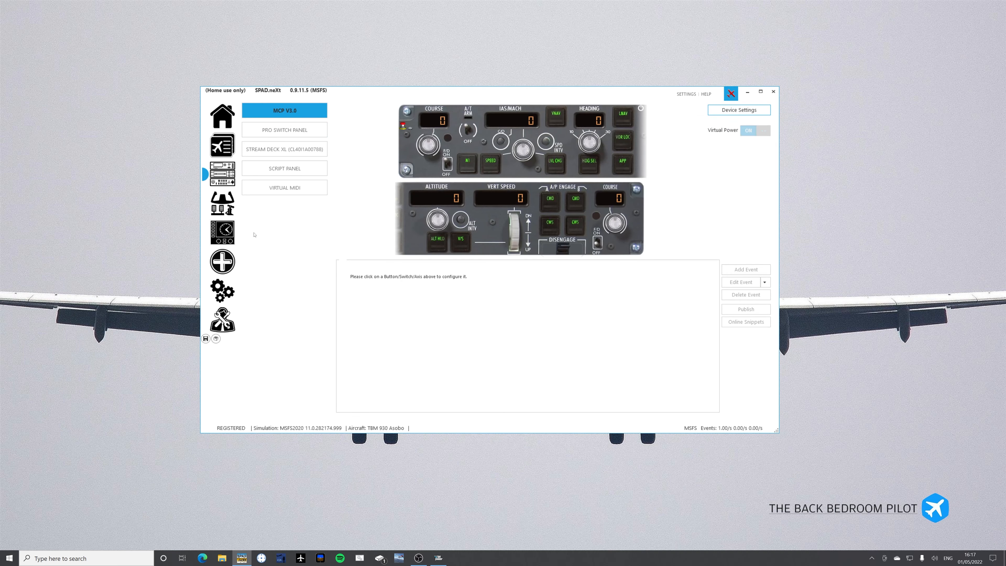
View the game controllers' pages for the PFC Cirrus Yoke, T.A320 Pilot, Throttletek 1 and T-Pendular-Rudder.
click(223, 204)
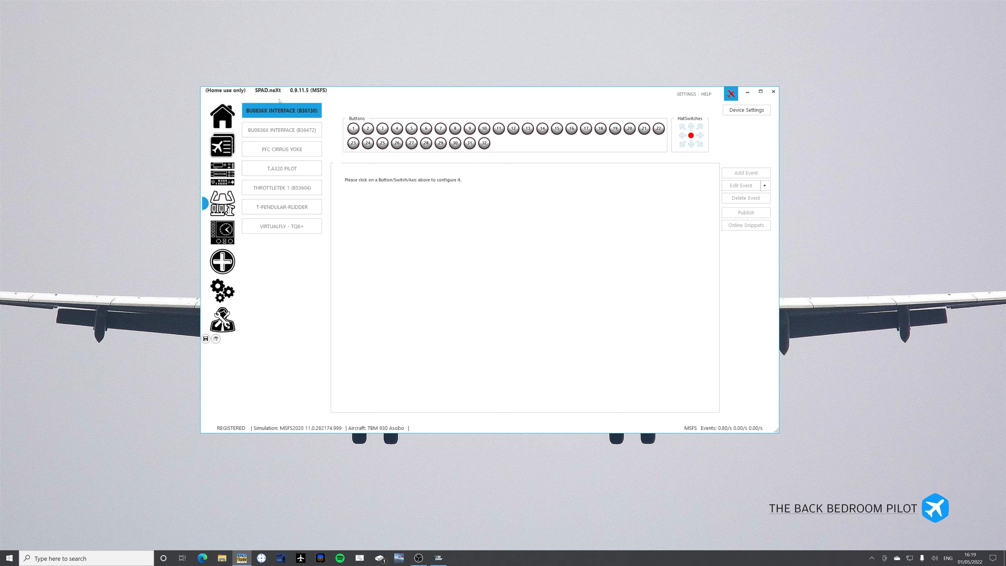
click(273, 151)
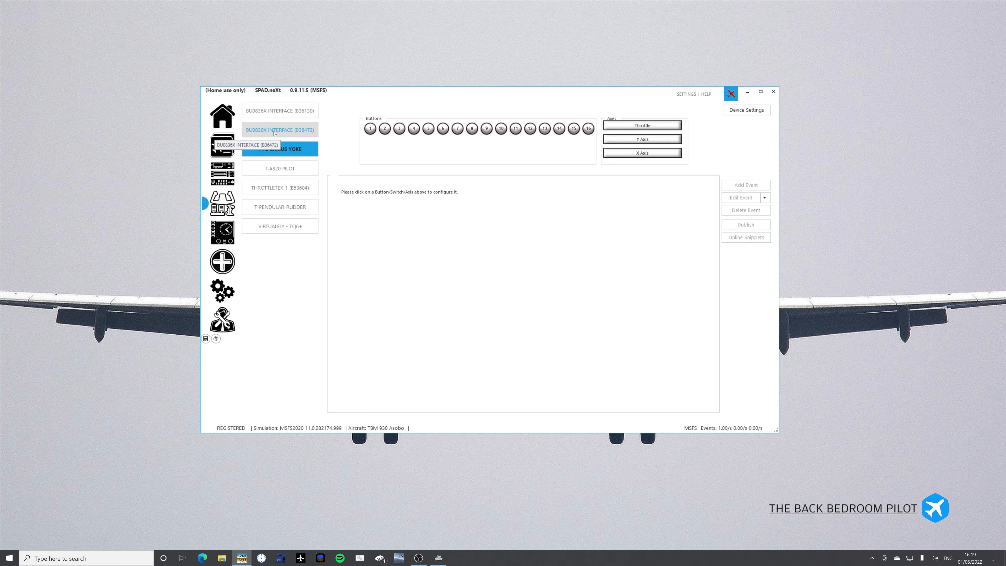
click(268, 173)
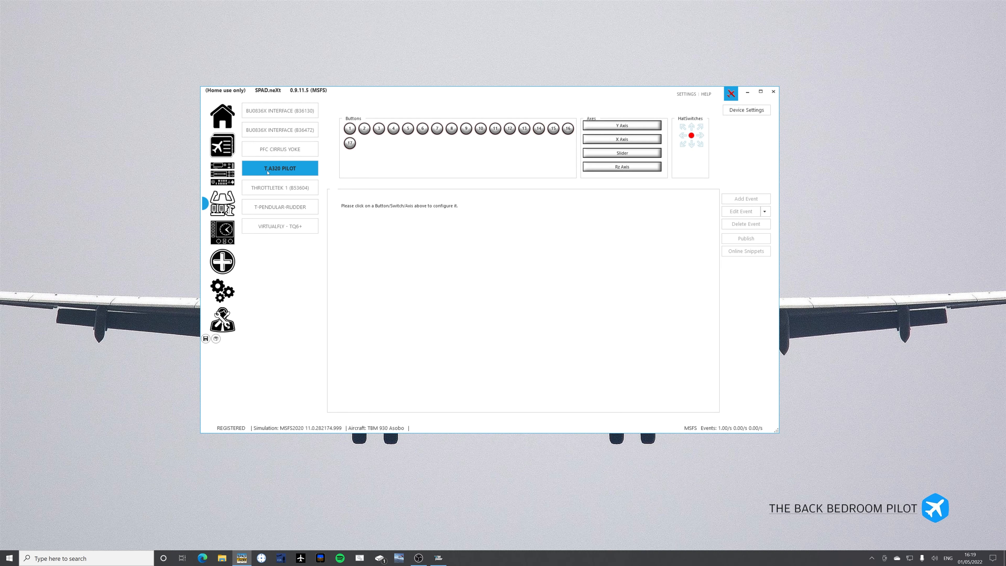
click(266, 192)
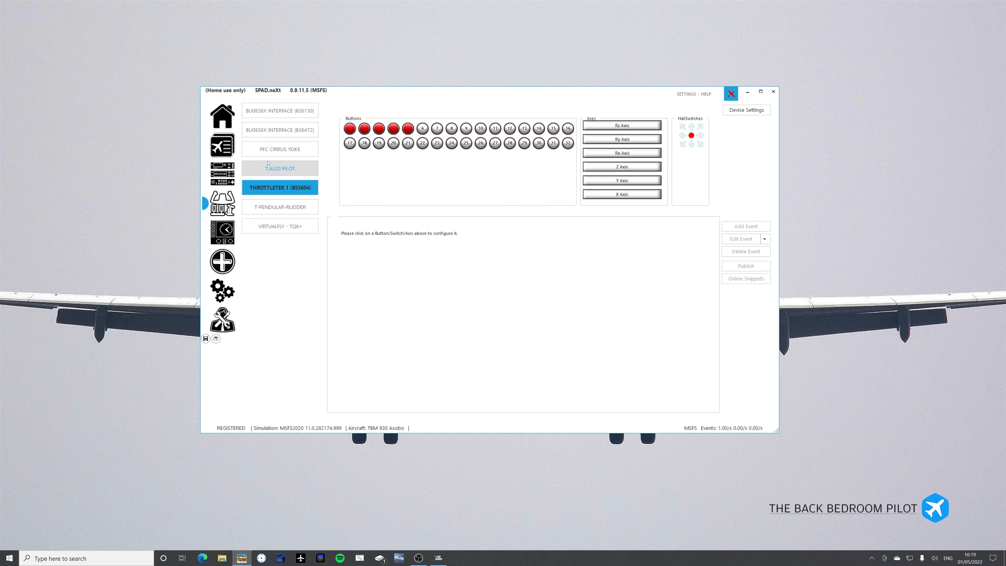
click(268, 208)
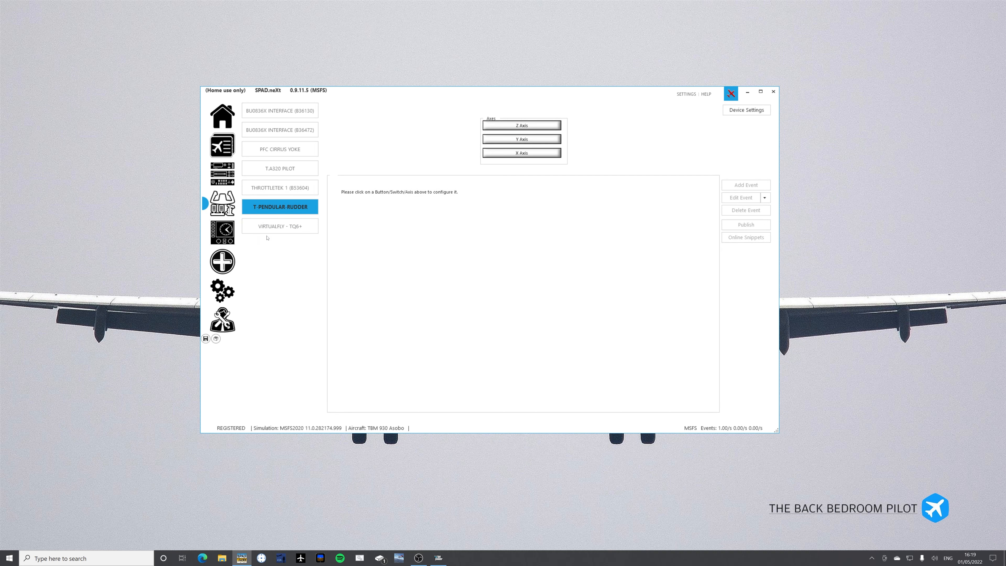
Examine the events programmed on the first BU0836X Interface's hat switch and buttons, including buttons 7 and 15.
click(264, 113)
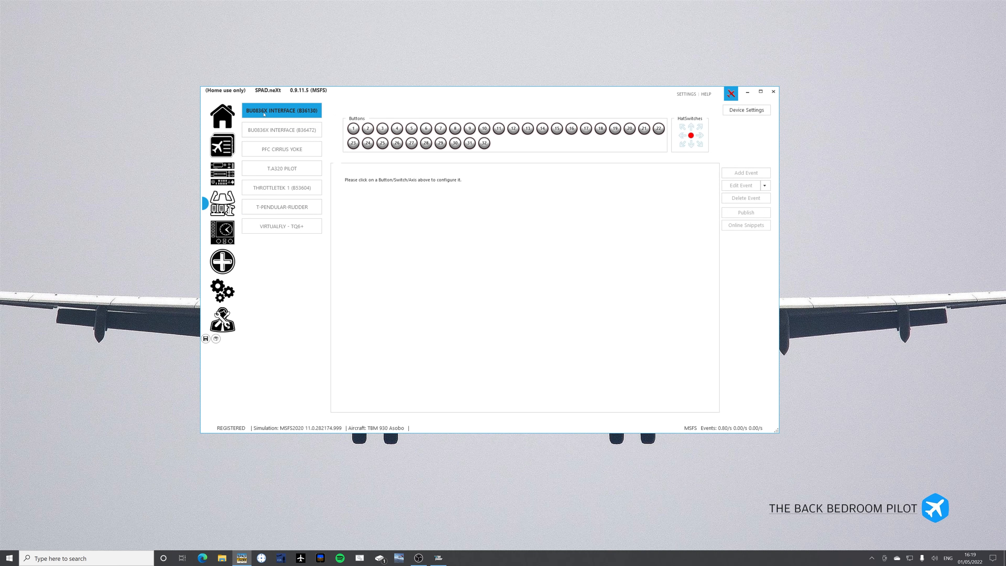
click(690, 135)
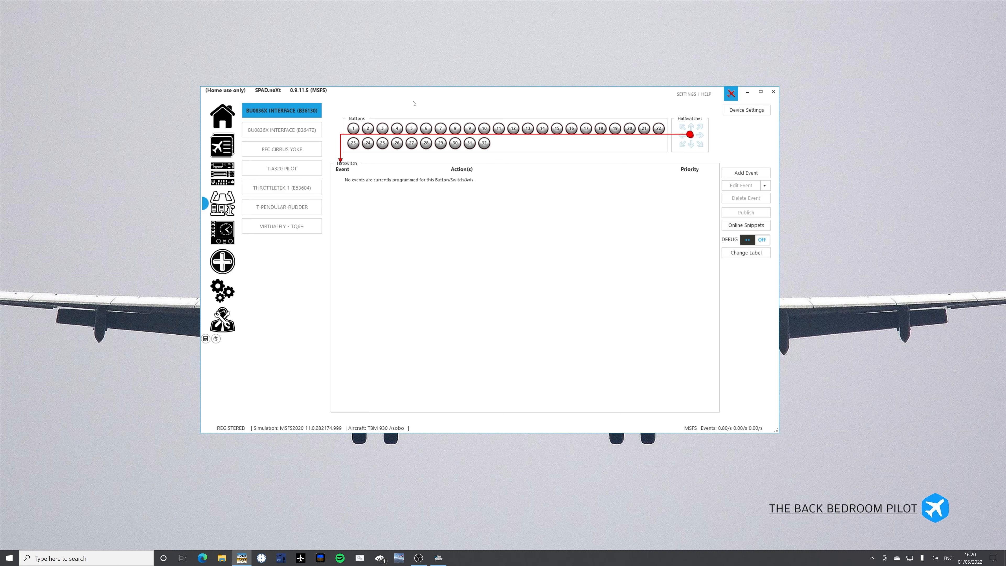
click(441, 129)
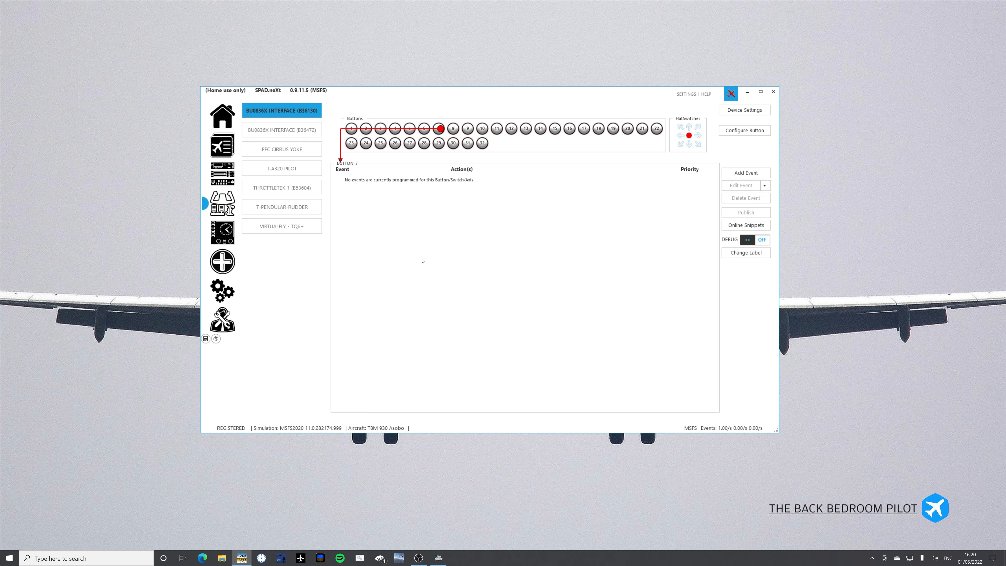
click(554, 129)
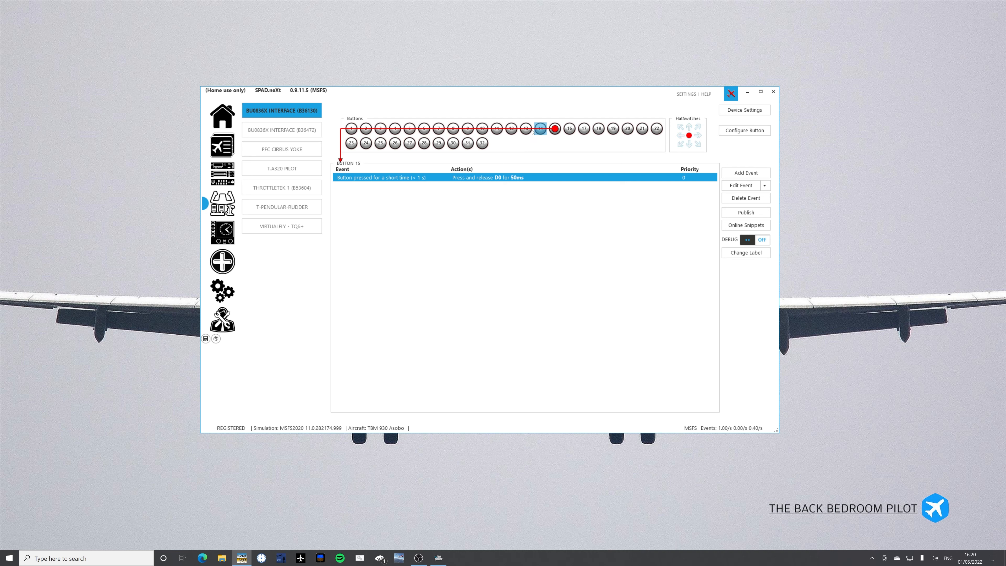
click(469, 129)
On the PFC Cirrus Yoke's X axis, start adding a standard axis event with Ailerons as the action.
click(290, 150)
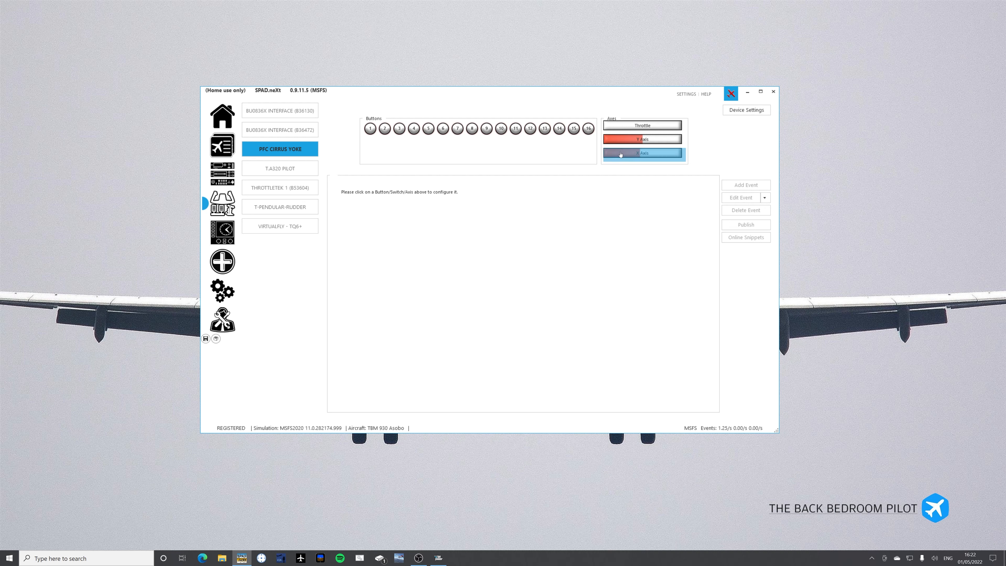
click(640, 155)
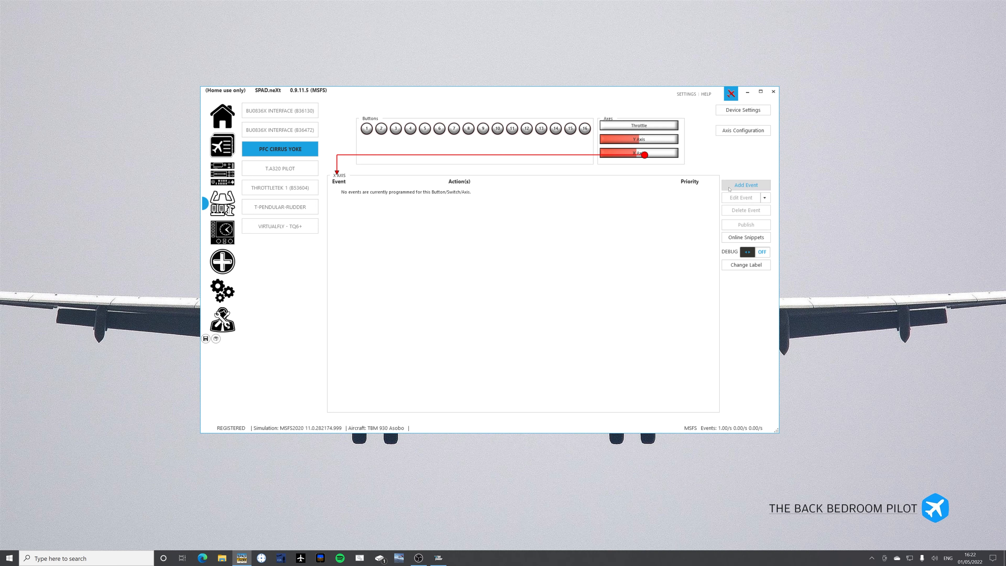
click(740, 186)
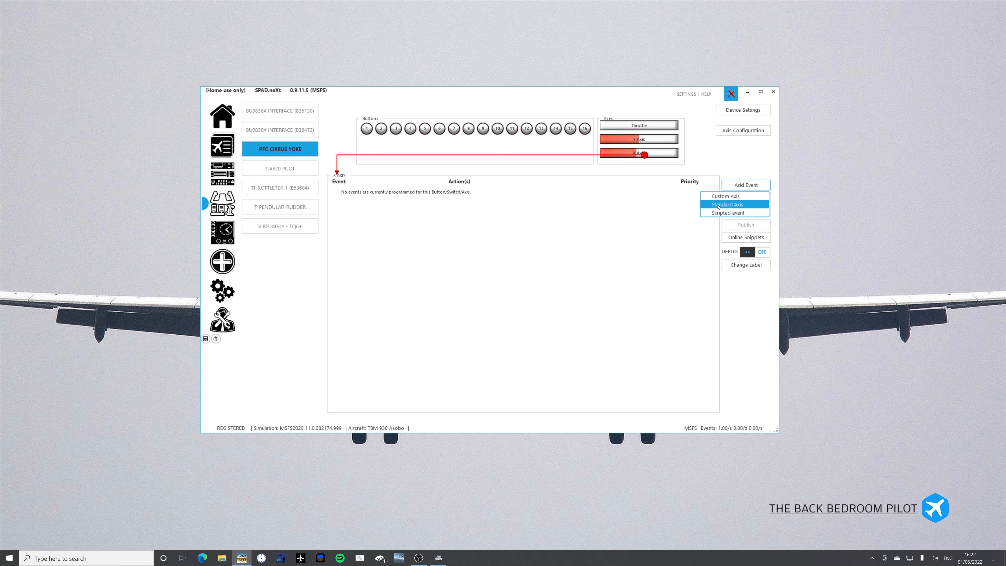
click(719, 213)
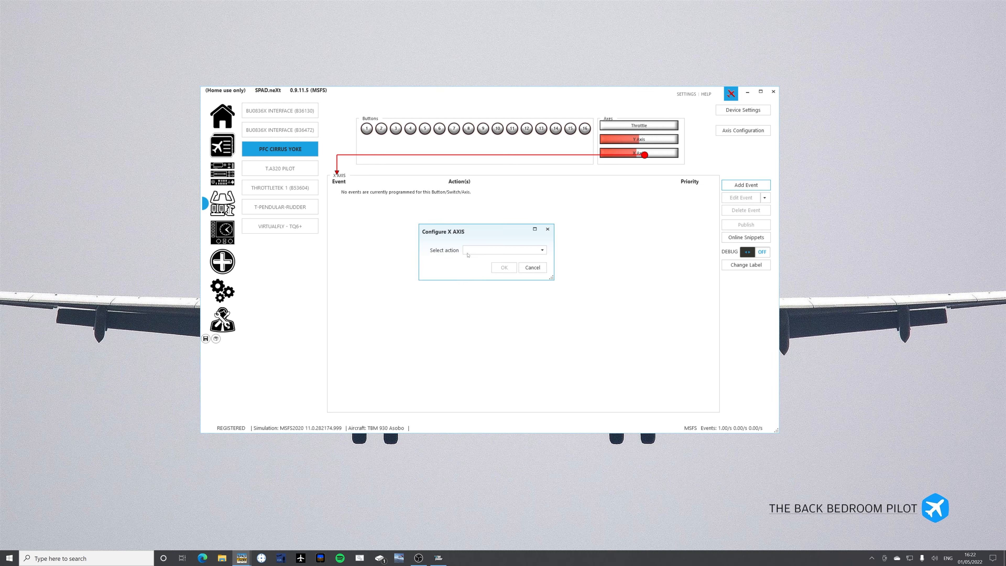
click(473, 250)
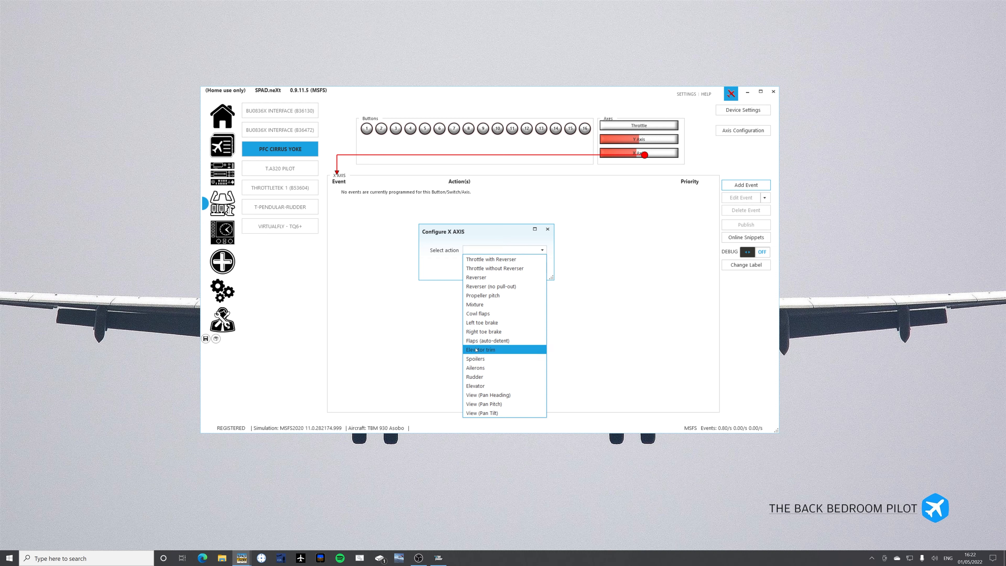
click(474, 368)
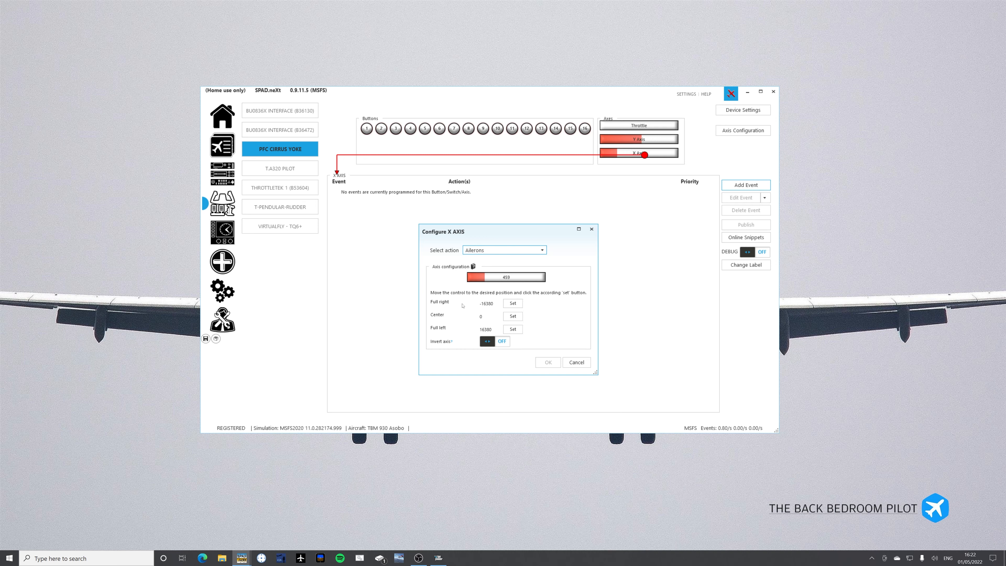
Try inverting the aileron axis and setting full right to 666, center to 1090 and full left to 1594, and discard the event.
click(503, 341)
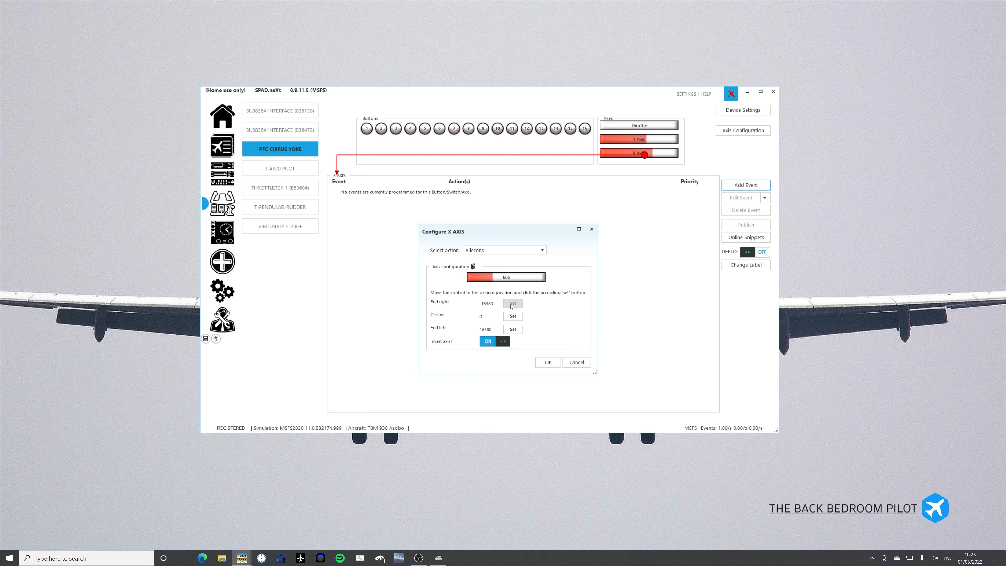
click(512, 306)
click(511, 320)
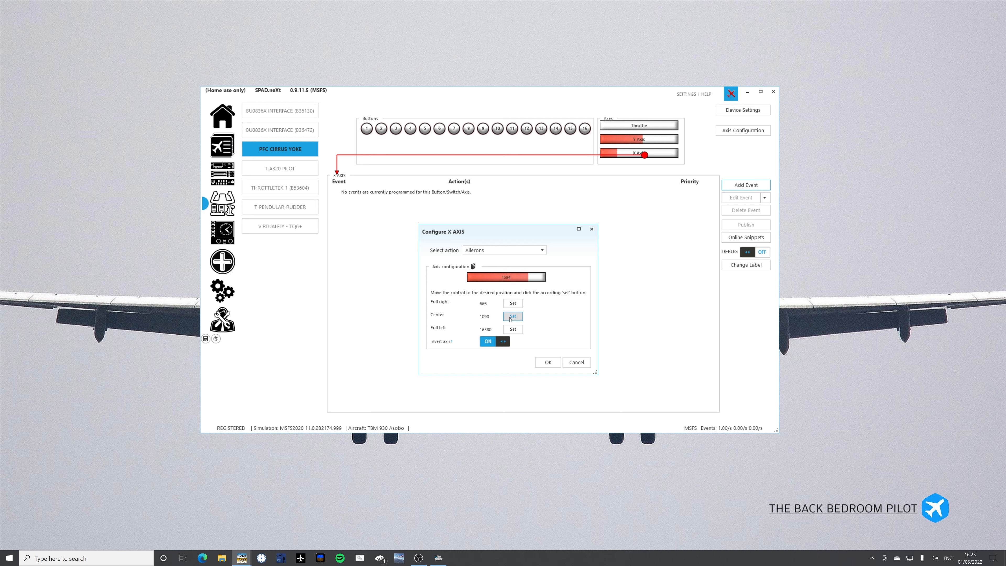
click(510, 329)
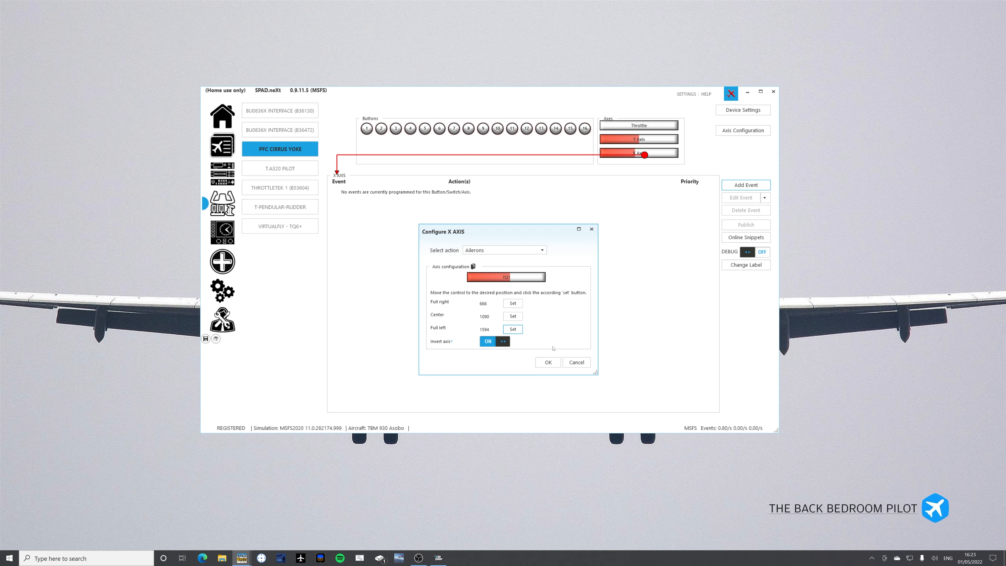
click(577, 362)
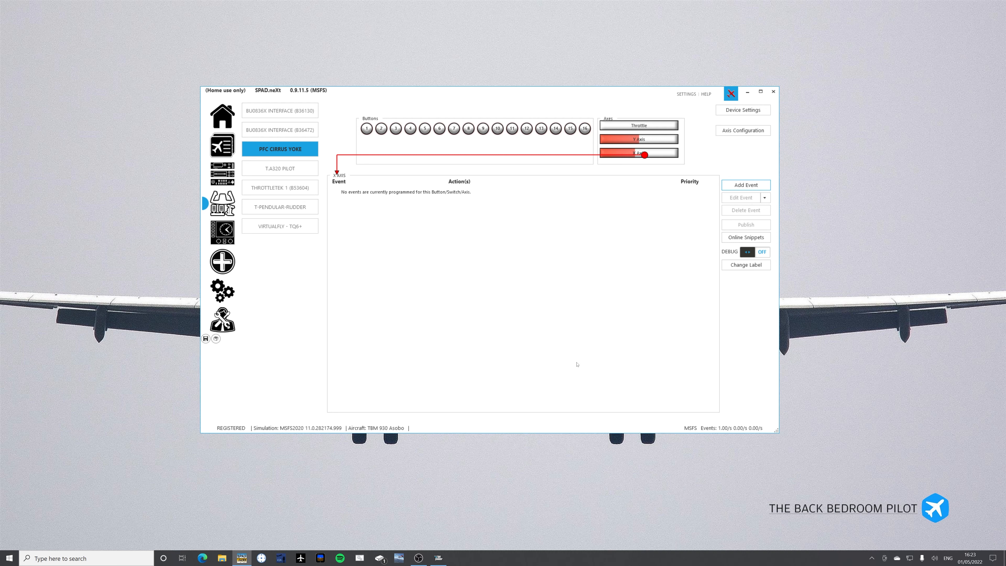
Look into the X axis's custom axis configuration and its target data selection without adding an event.
click(746, 185)
click(727, 196)
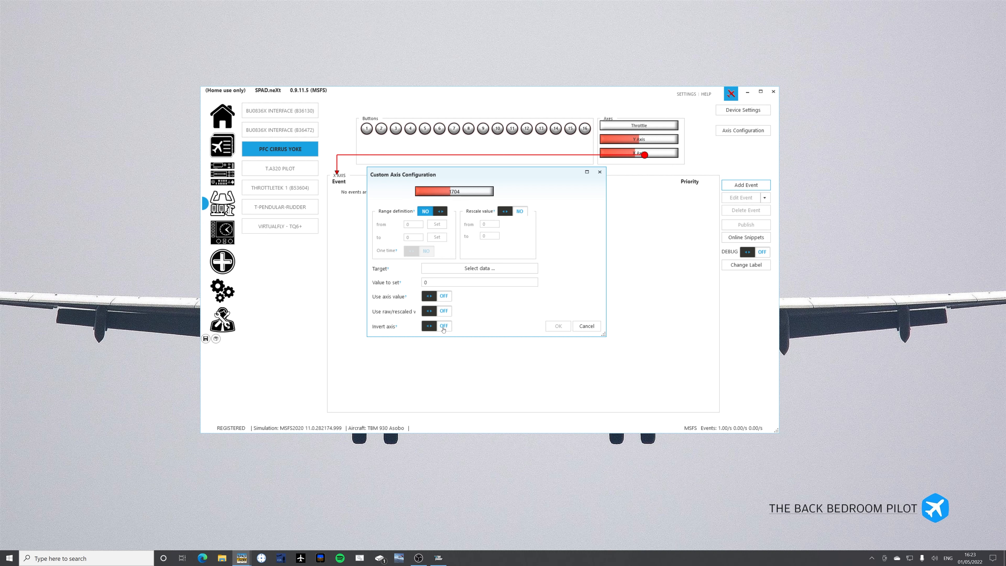
click(461, 269)
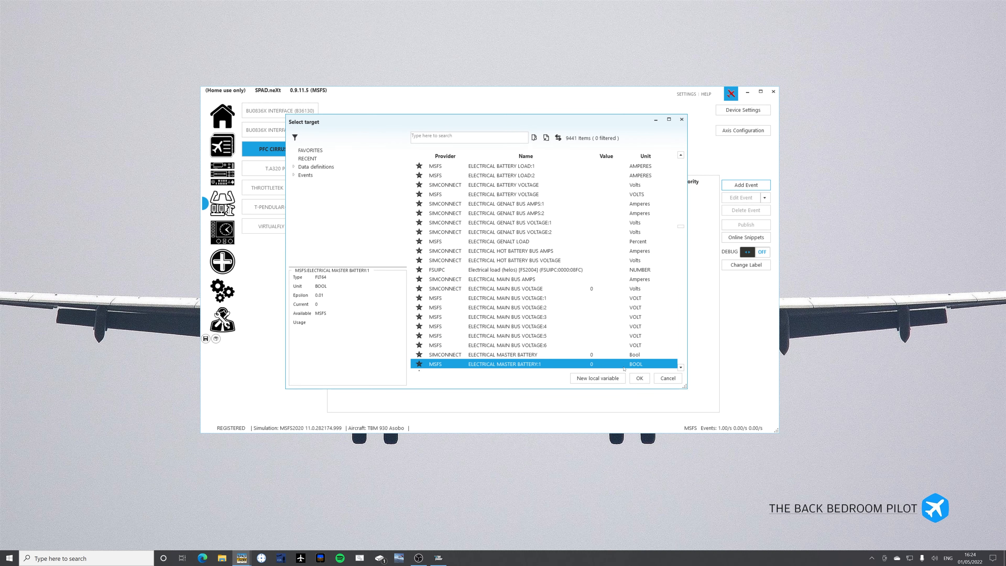
click(669, 379)
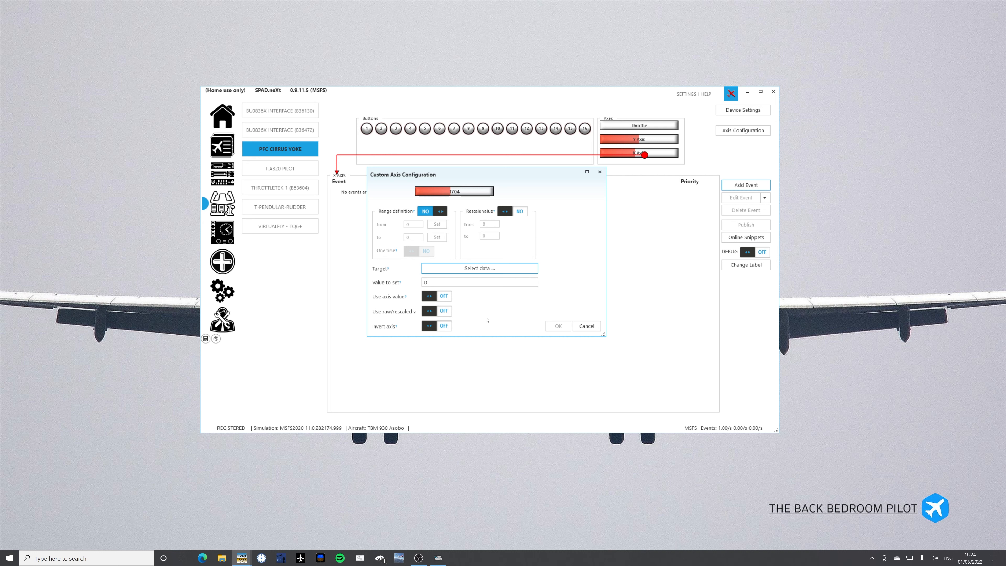
click(584, 330)
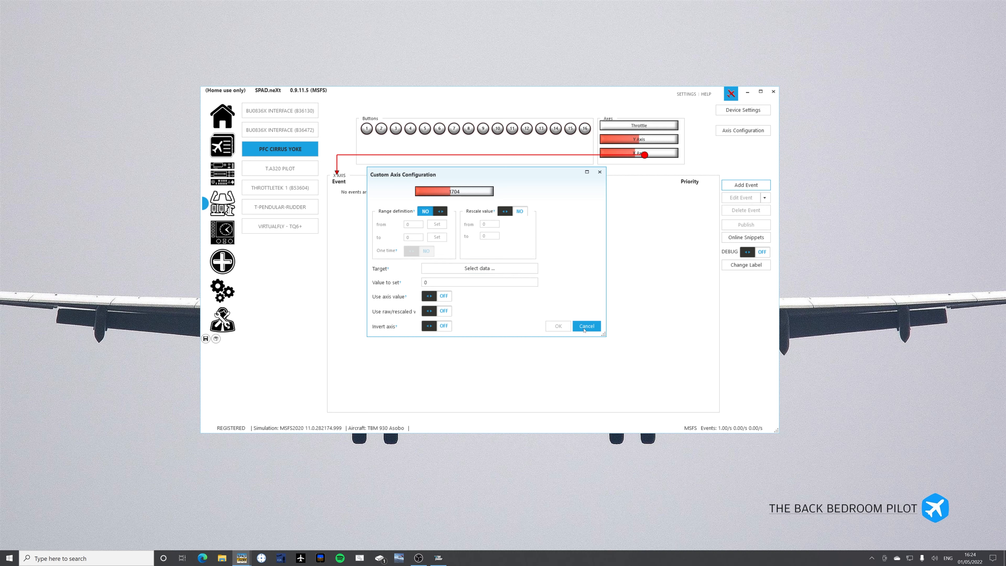
View the X axis calibration options for range, deadzone, smoothing and minimum delta without changing them.
click(742, 133)
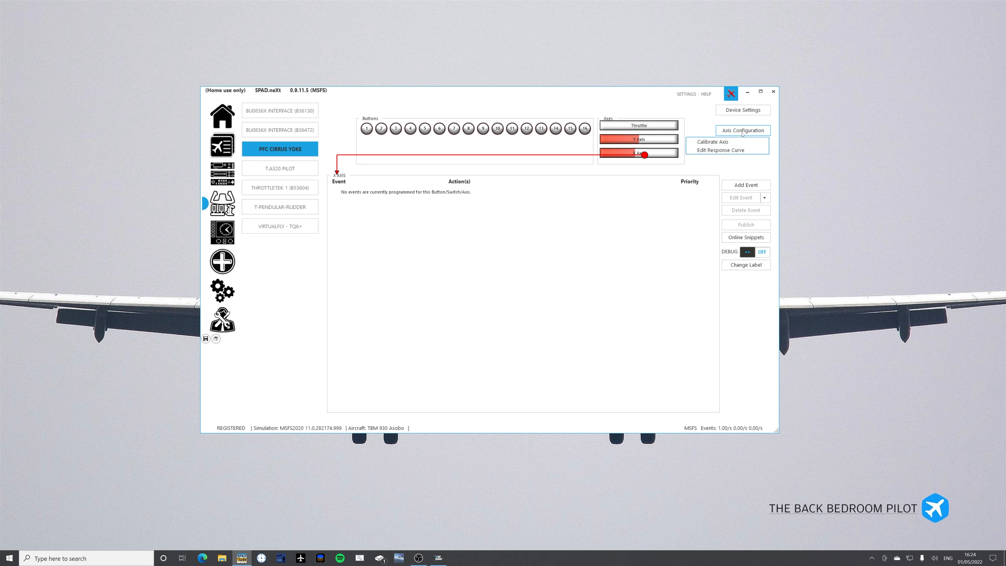
click(713, 142)
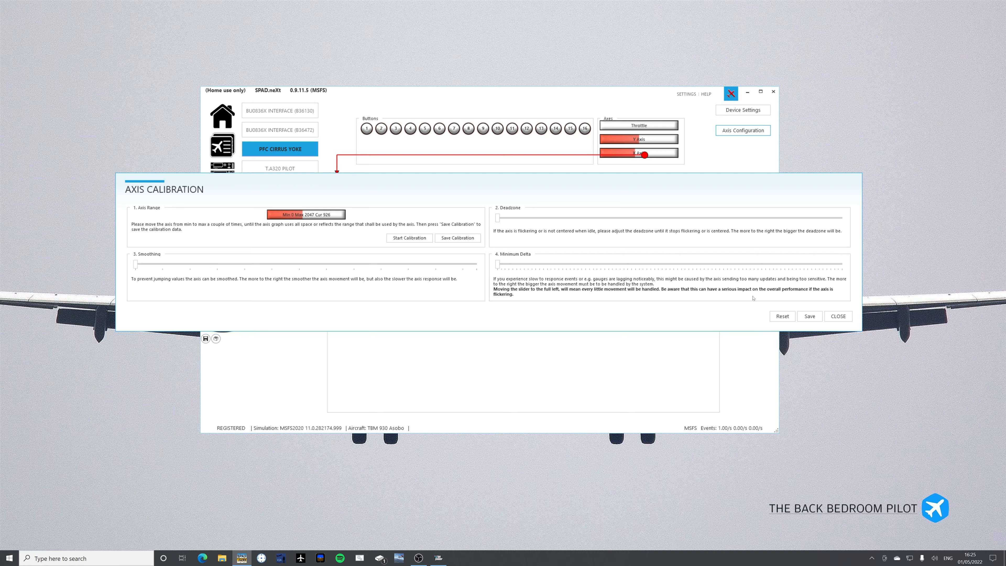
click(839, 317)
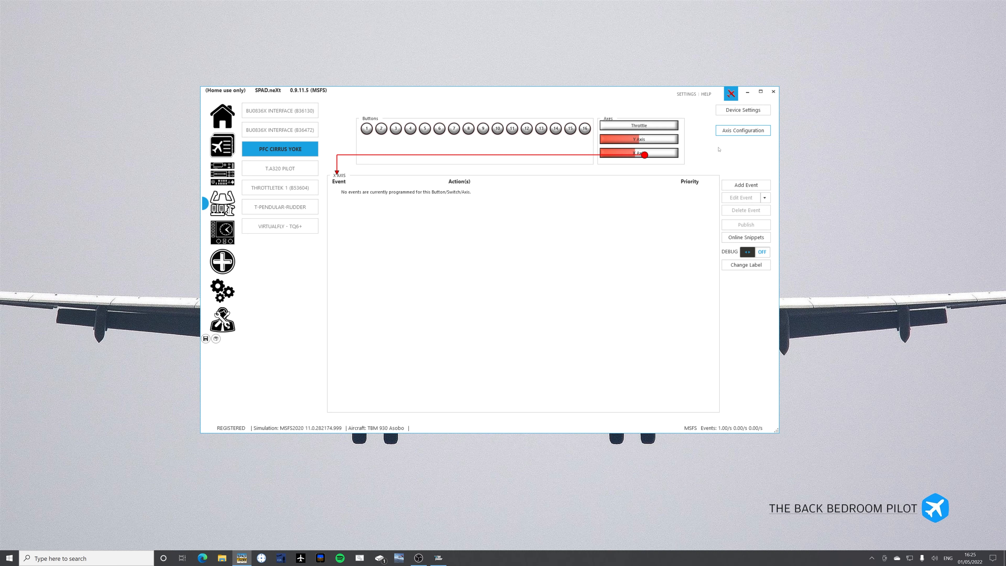
Try bending the X axis response curve with two extra points in its upper half, and close it without saving.
click(728, 129)
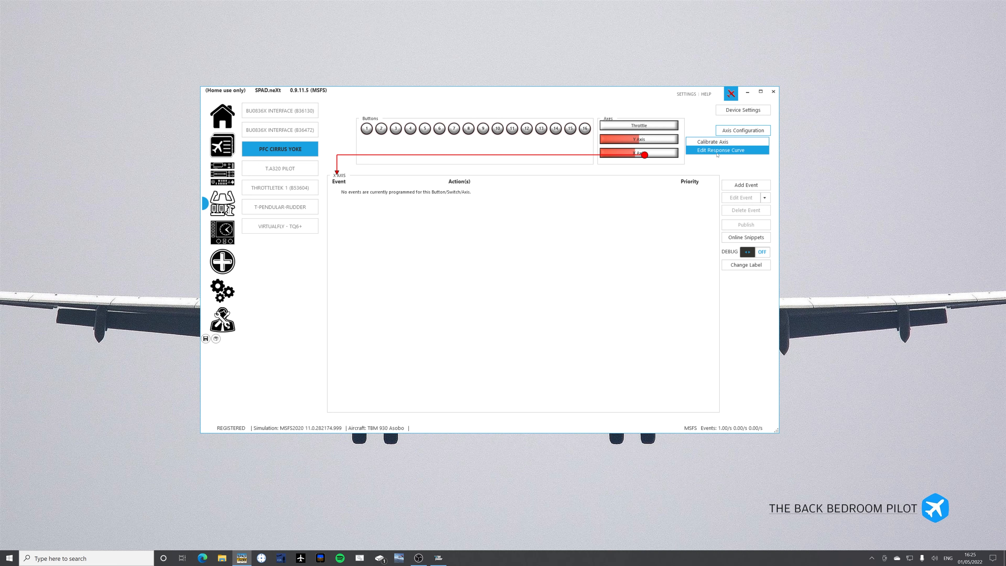
click(718, 151)
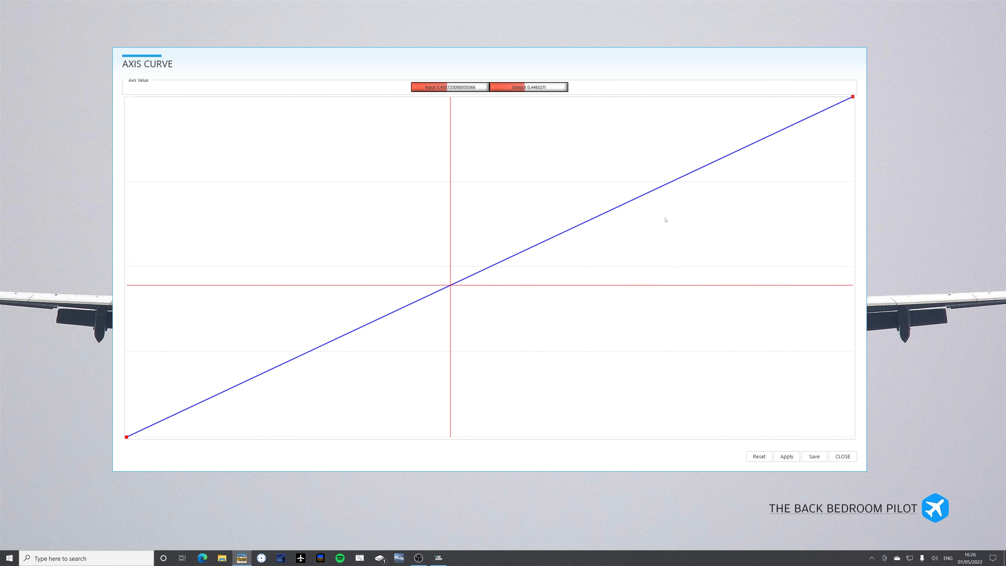
click(614, 158)
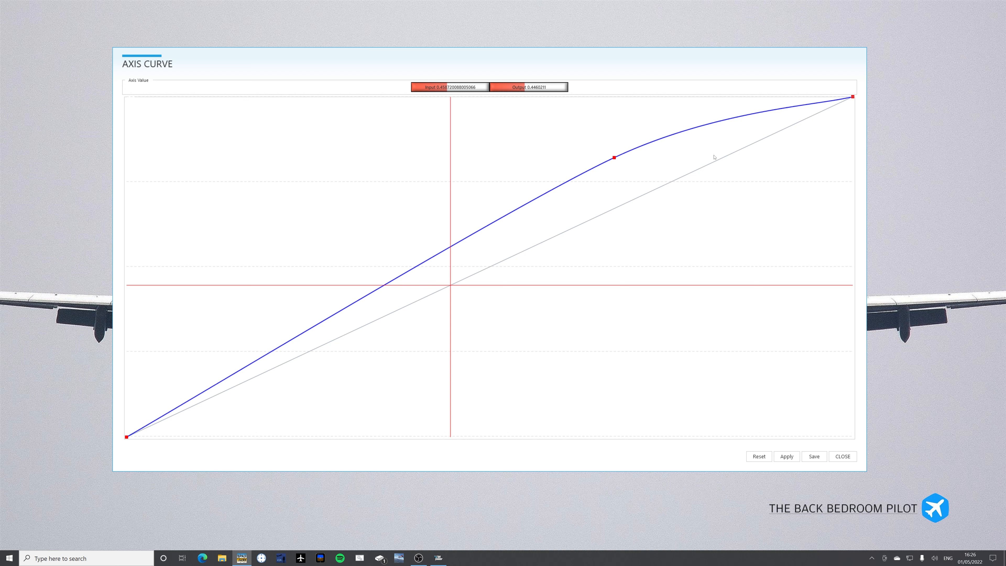
click(723, 158)
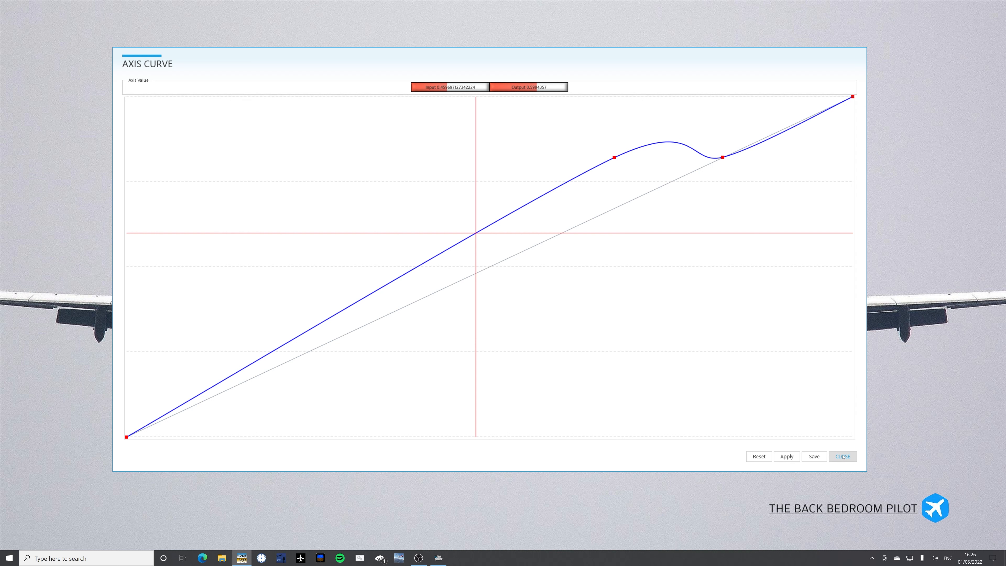
click(844, 457)
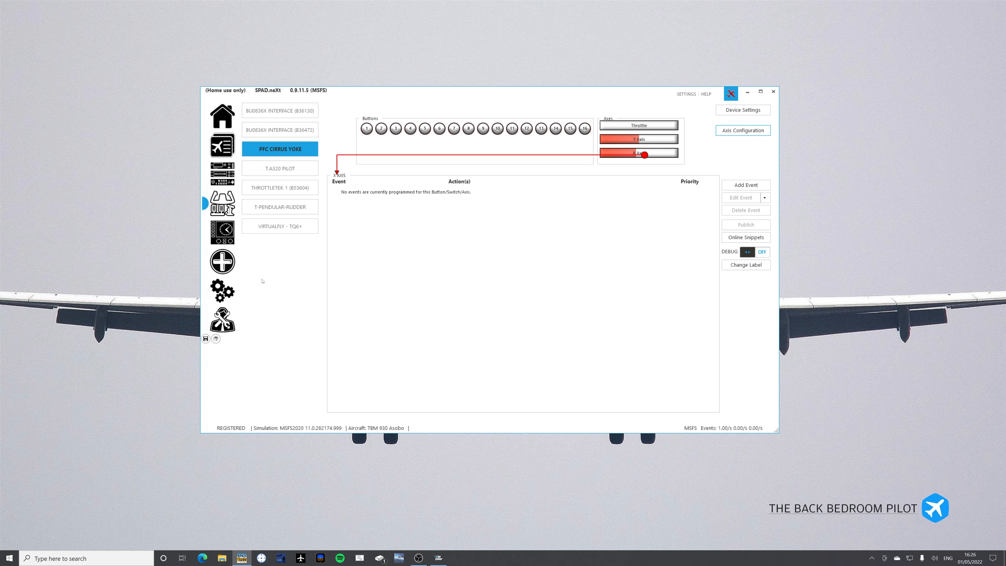
Look through the event types available for the second BU0836X Interface's hat switch without adding one.
click(280, 130)
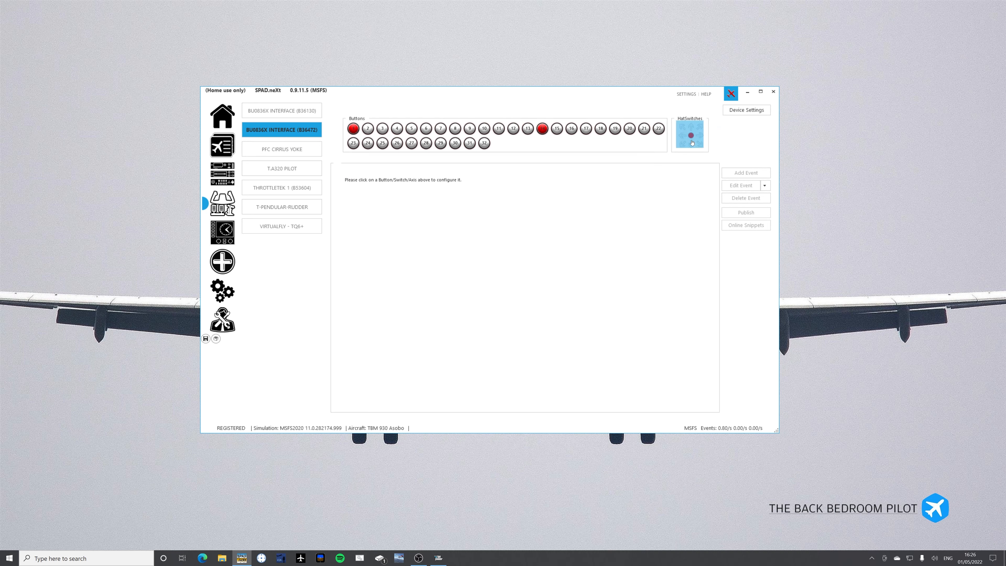
click(692, 142)
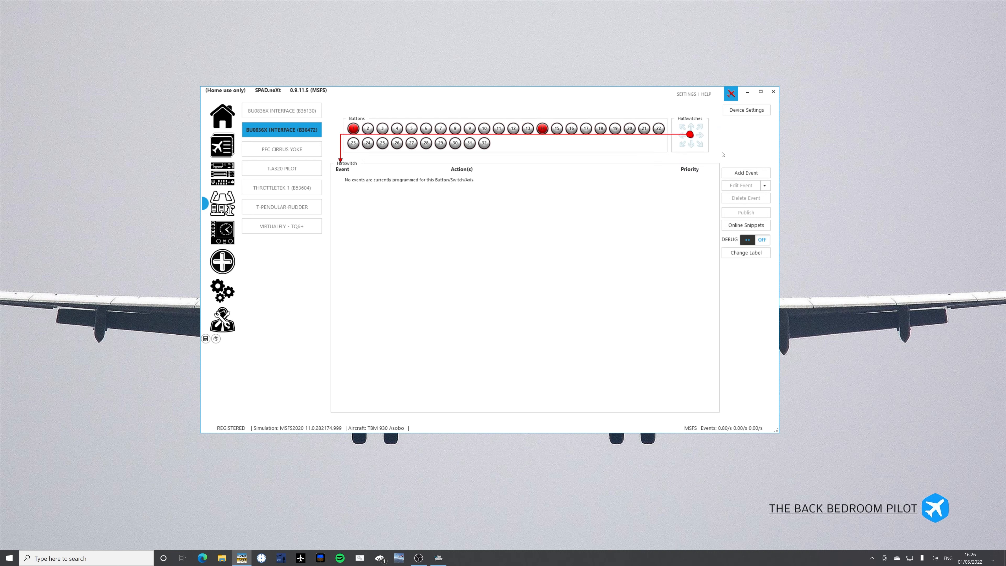
click(727, 171)
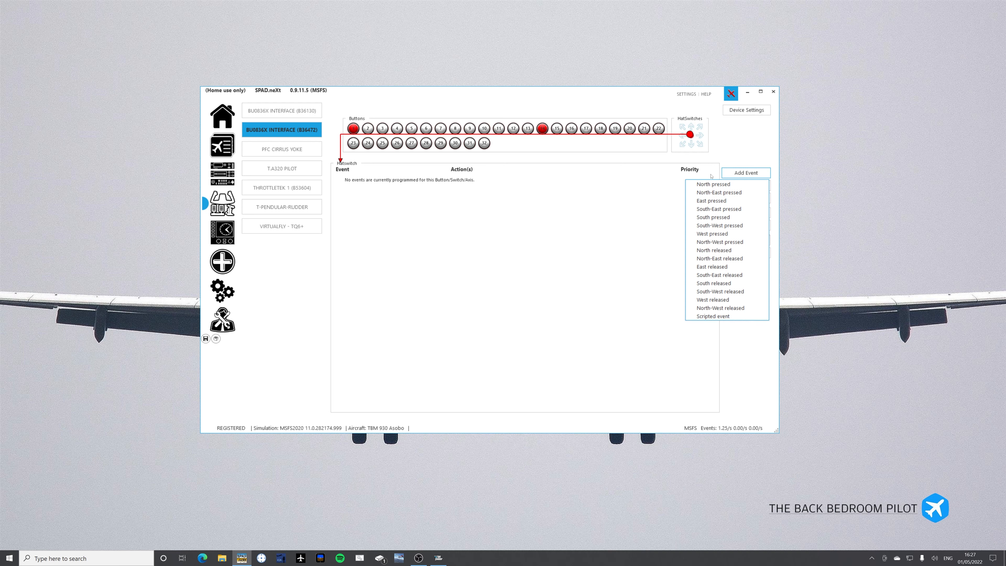
click(725, 138)
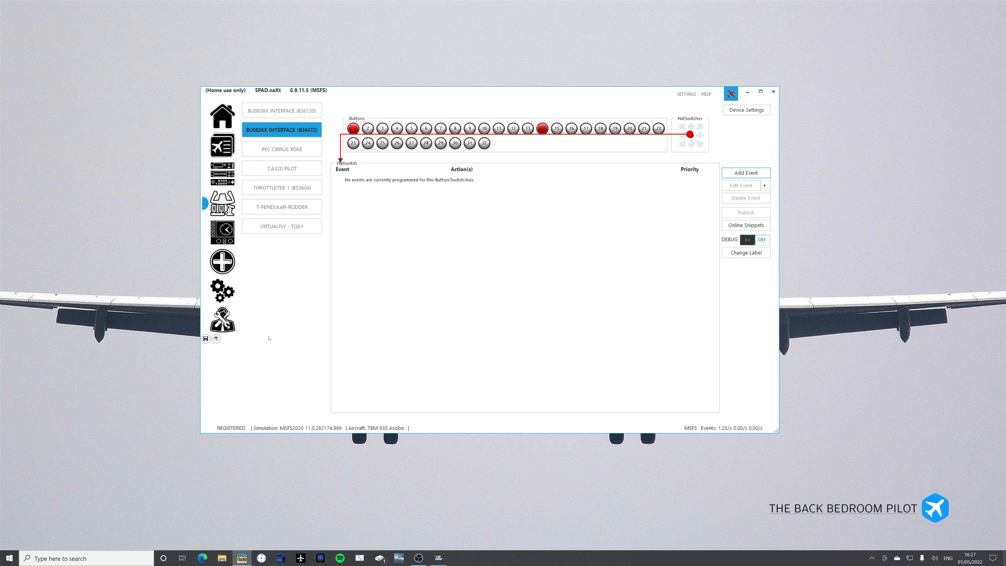
Check button 7 on the second BU0836X Interface and compare the events programmed on button 9 of both interfaces.
click(441, 129)
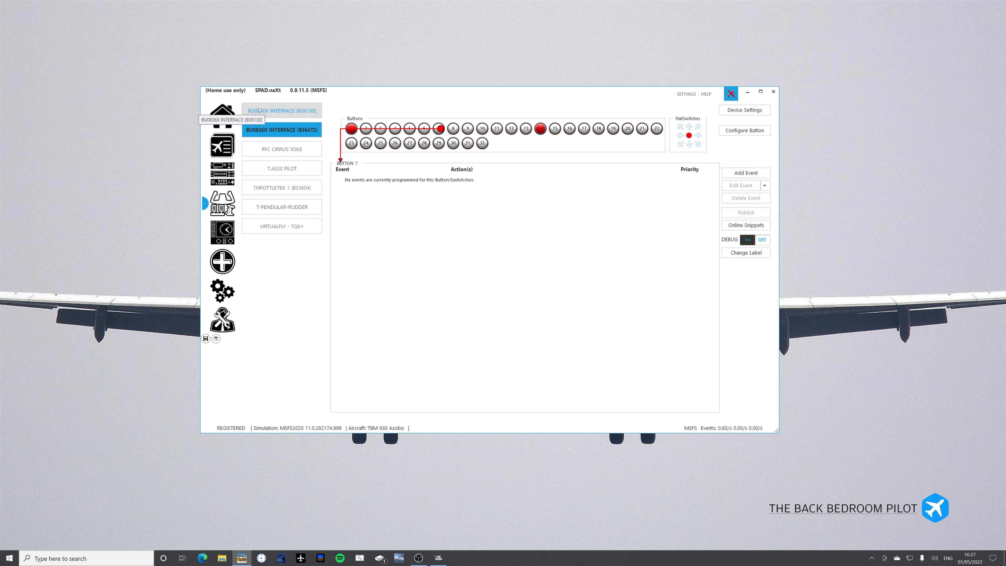
click(259, 110)
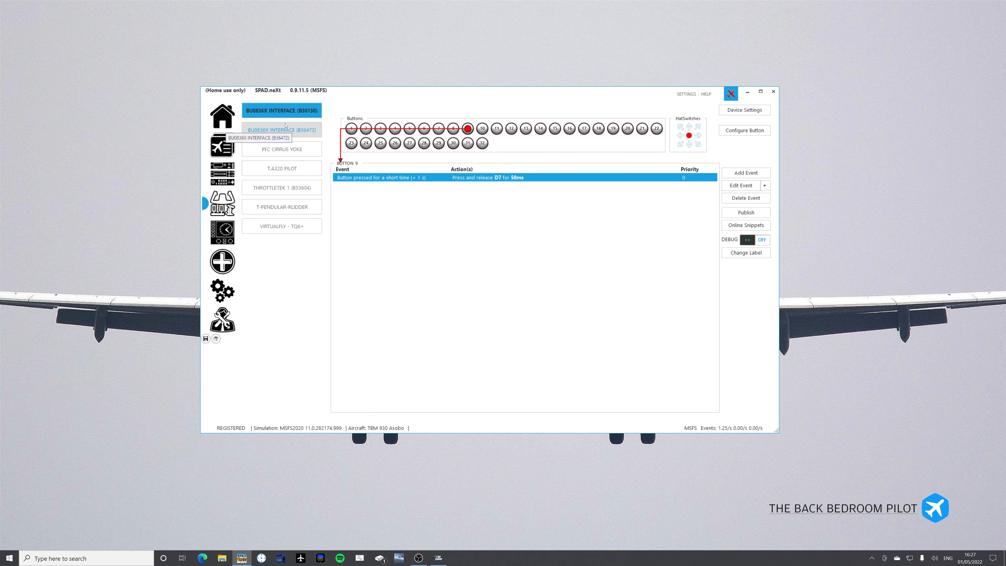
click(289, 132)
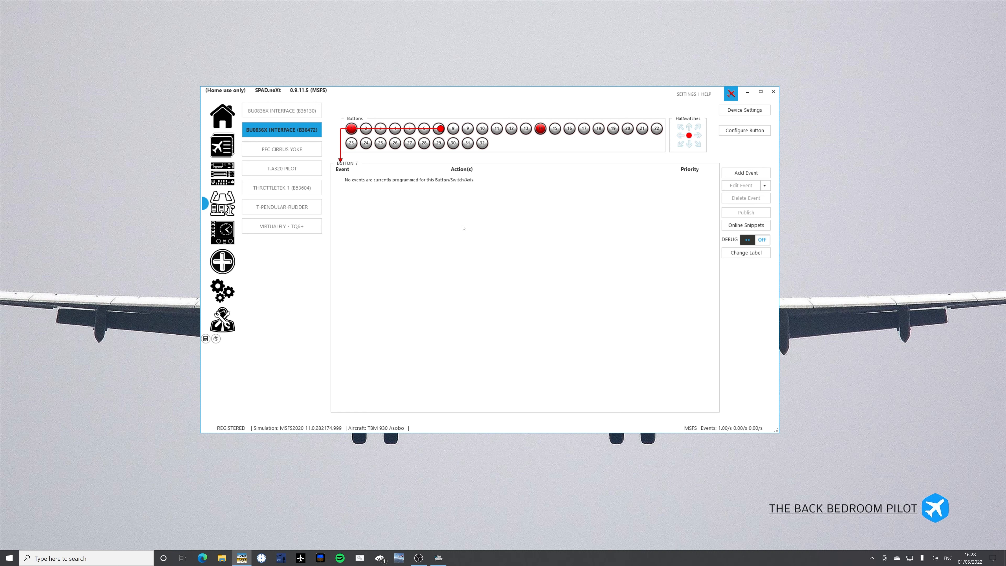
click(468, 130)
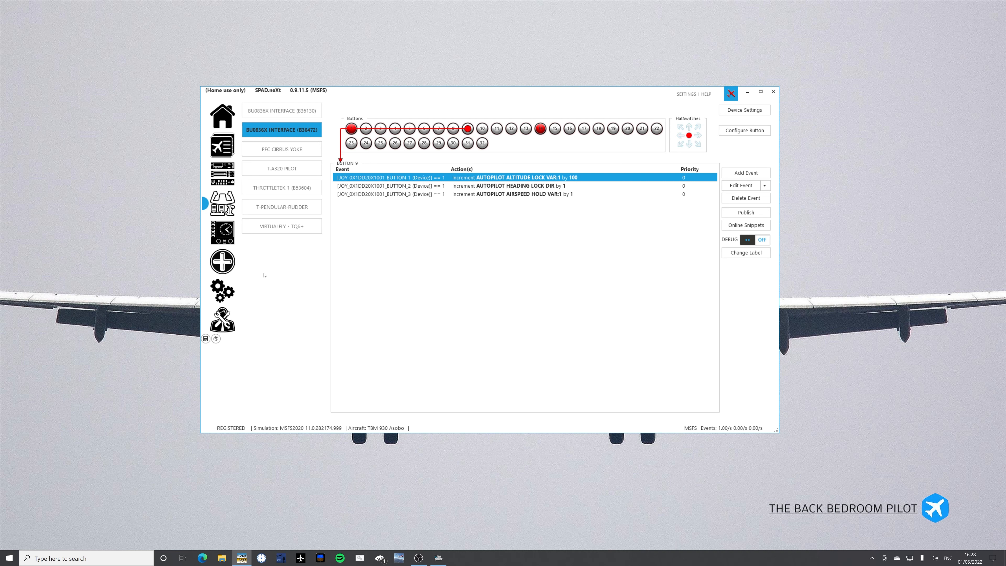
Open the page for the virtual FIP instrument panel.
click(223, 232)
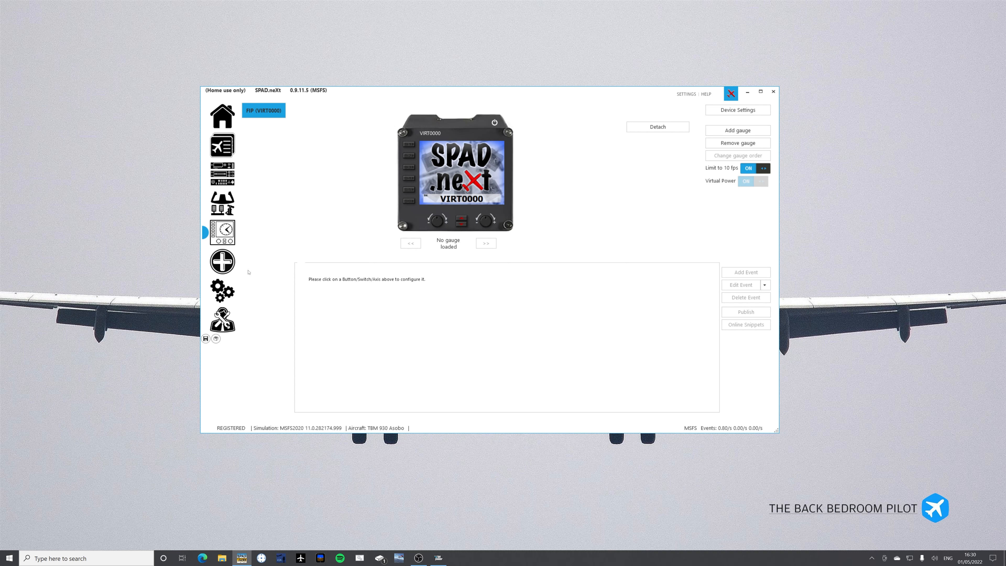
Open the data monitor, switch to the event monitor and start capturing events.
click(220, 264)
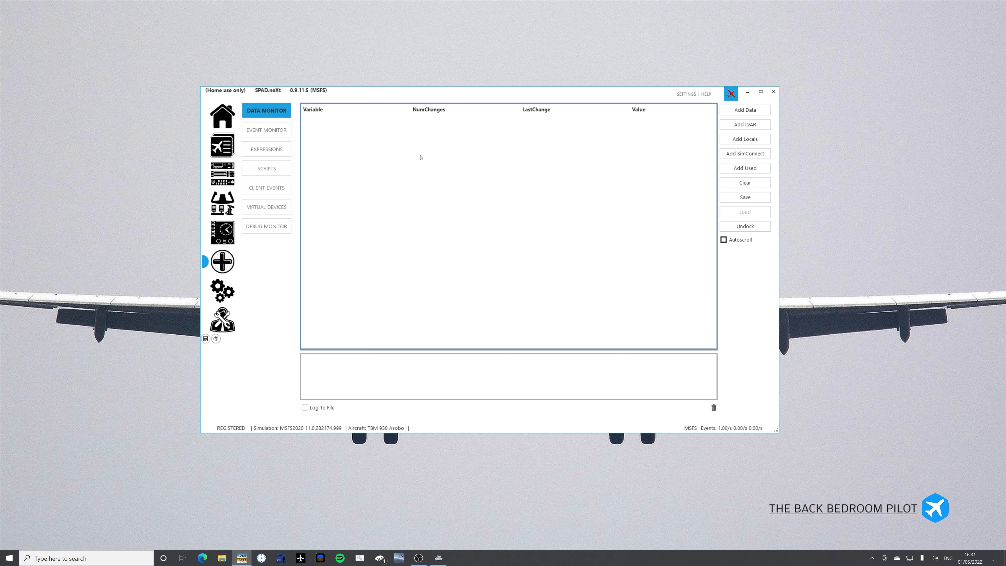
click(260, 131)
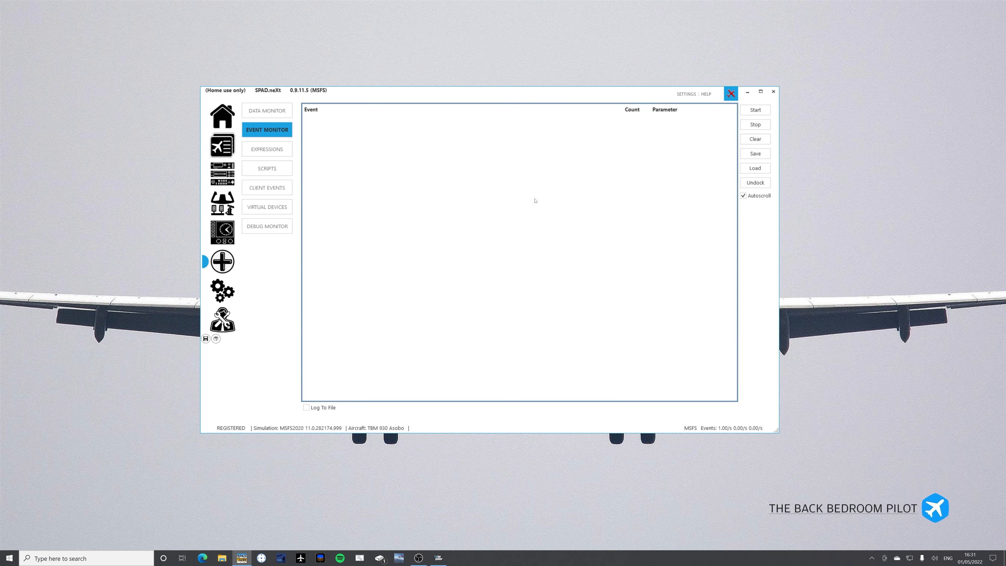
click(753, 109)
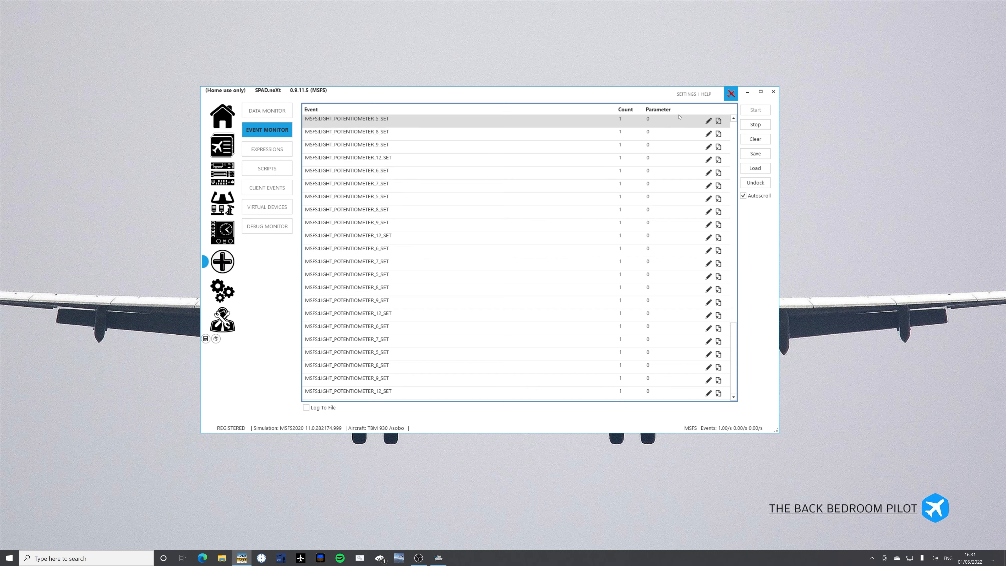
Ignore the repeating LIGHT_POTENTIOMETER_SET events one after another in the event monitor.
click(718, 121)
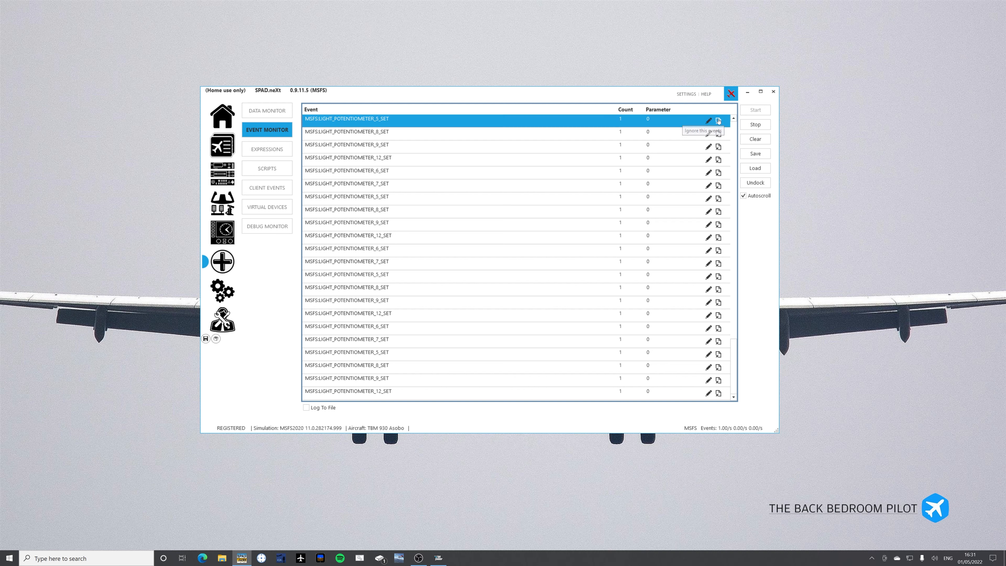
click(719, 121)
click(719, 121)
click(718, 121)
click(719, 121)
click(719, 120)
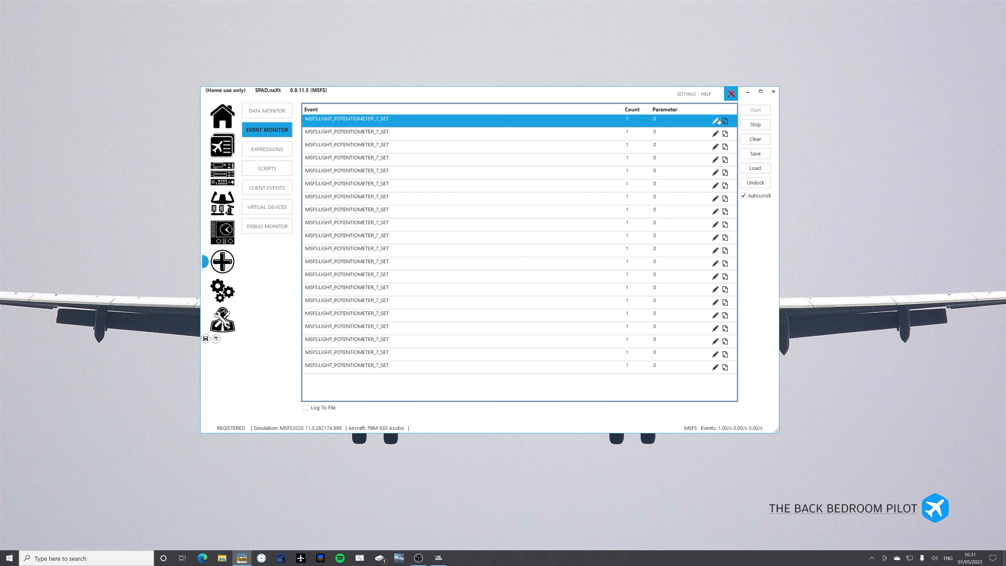
click(722, 123)
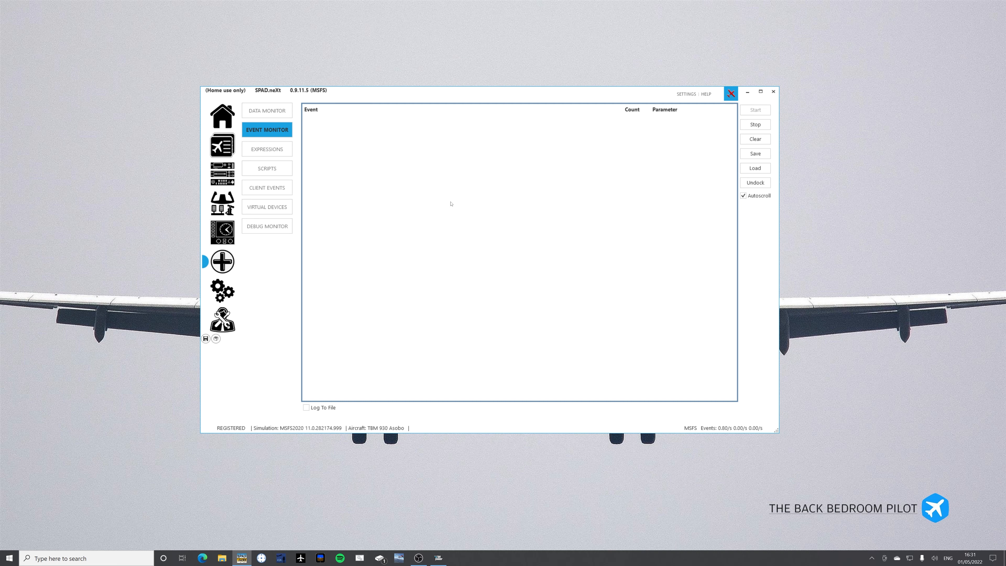
Switch to Microsoft Flight Simulator and launch a world map flight departing from EGLC London City.
click(442, 563)
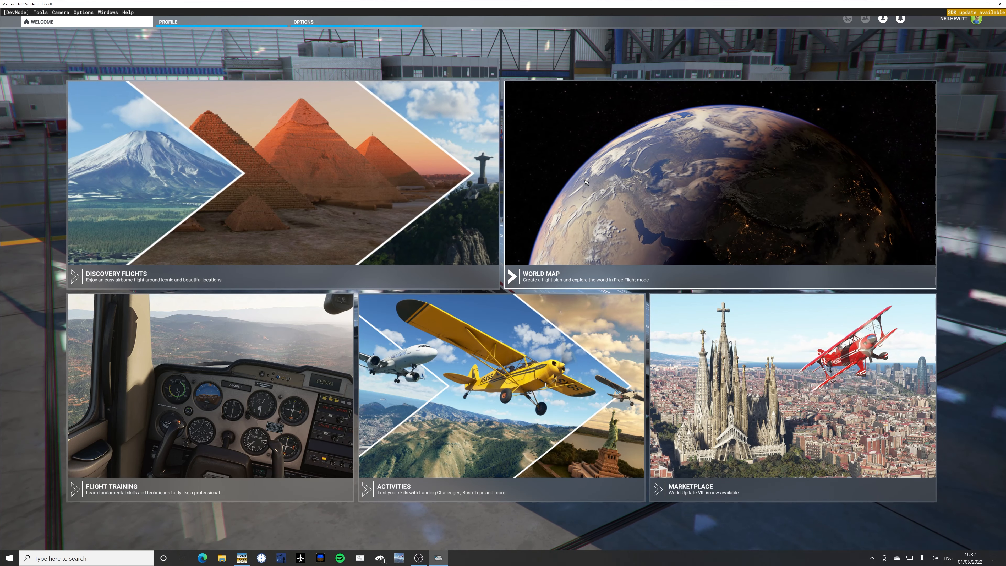
click(586, 182)
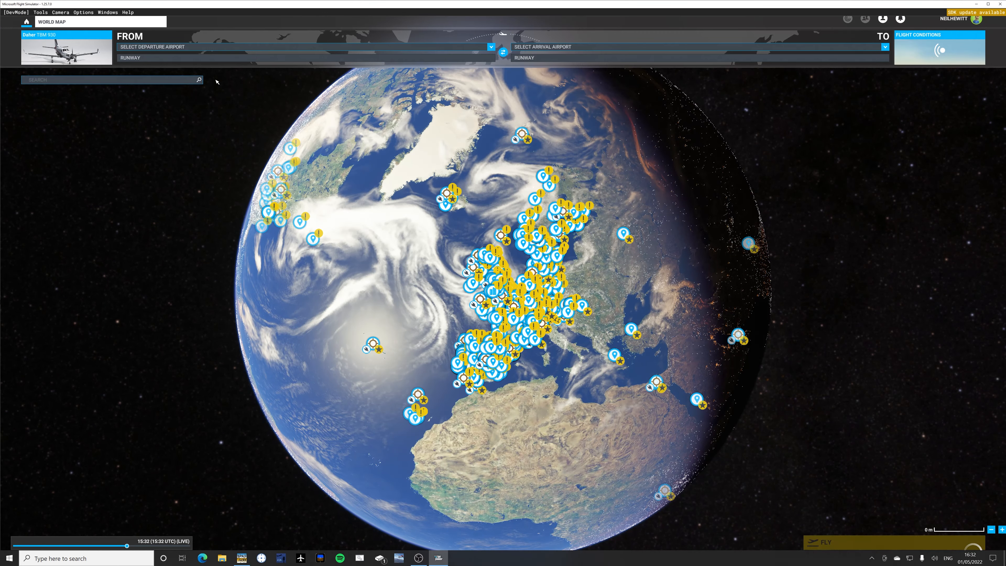
click(196, 49)
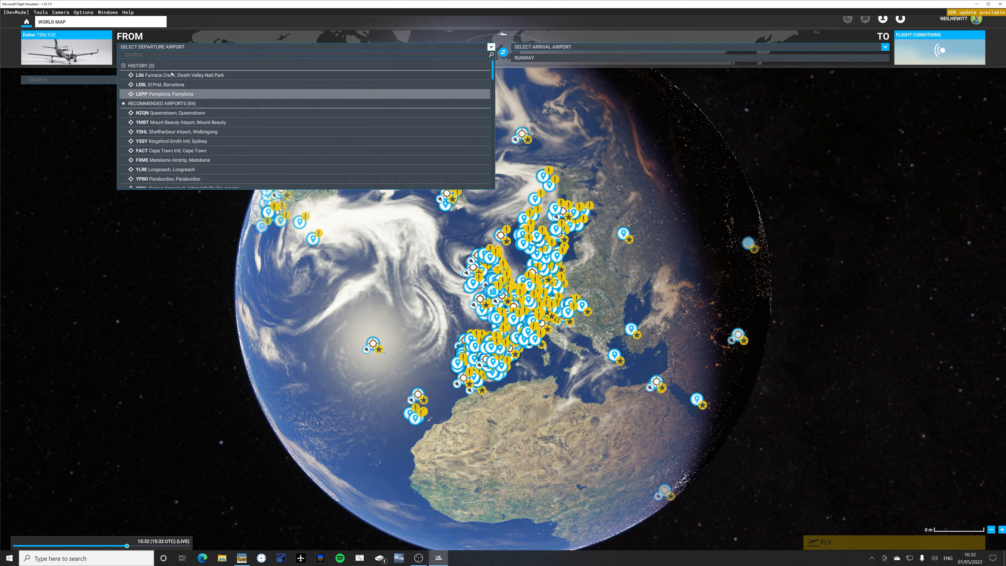
click(171, 57)
text(e)
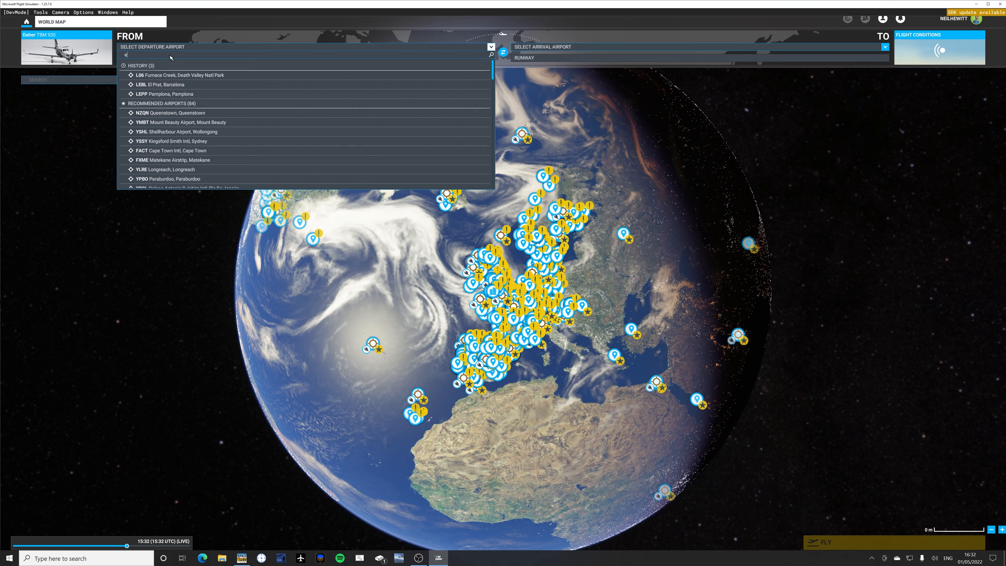
text(glc)
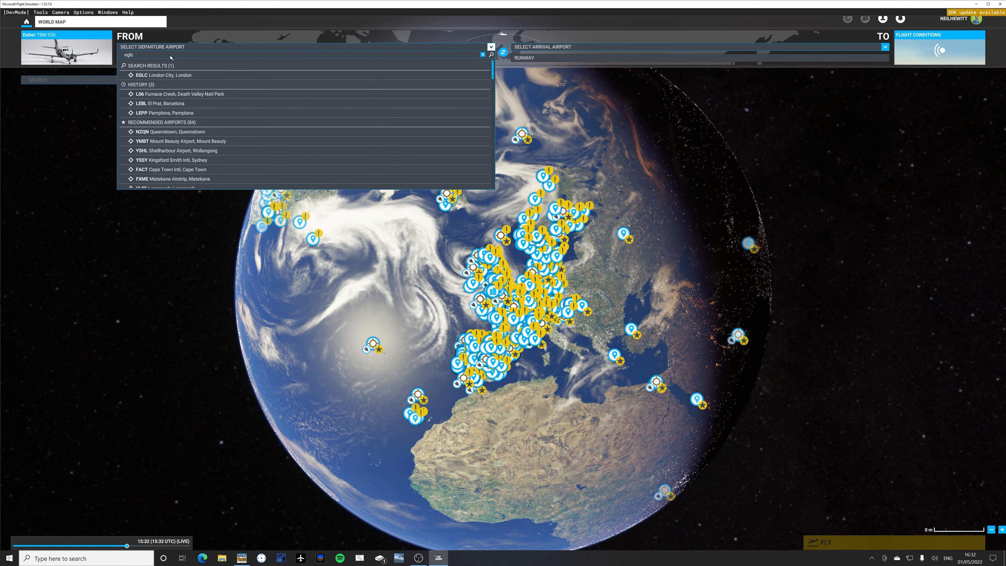
click(161, 77)
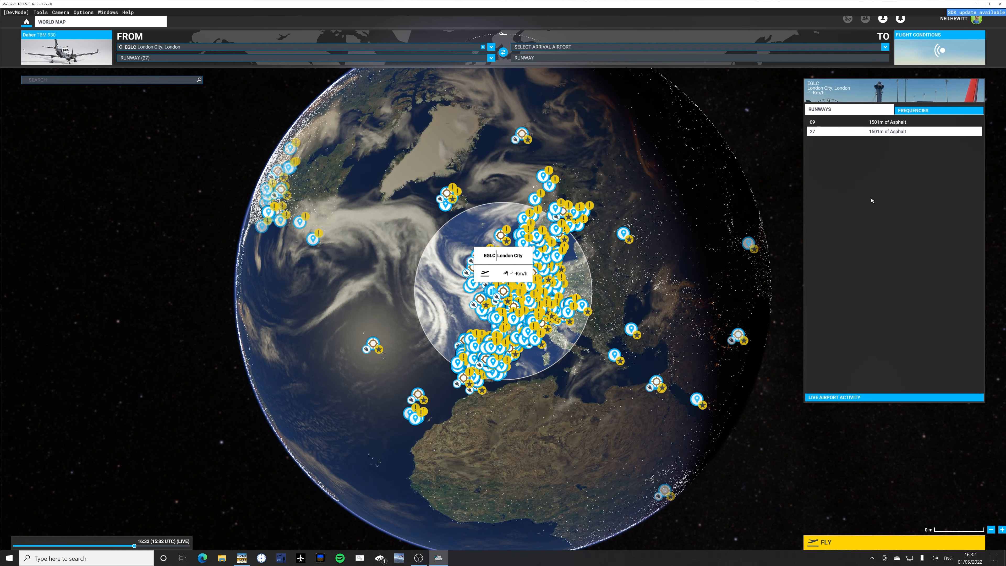
click(844, 546)
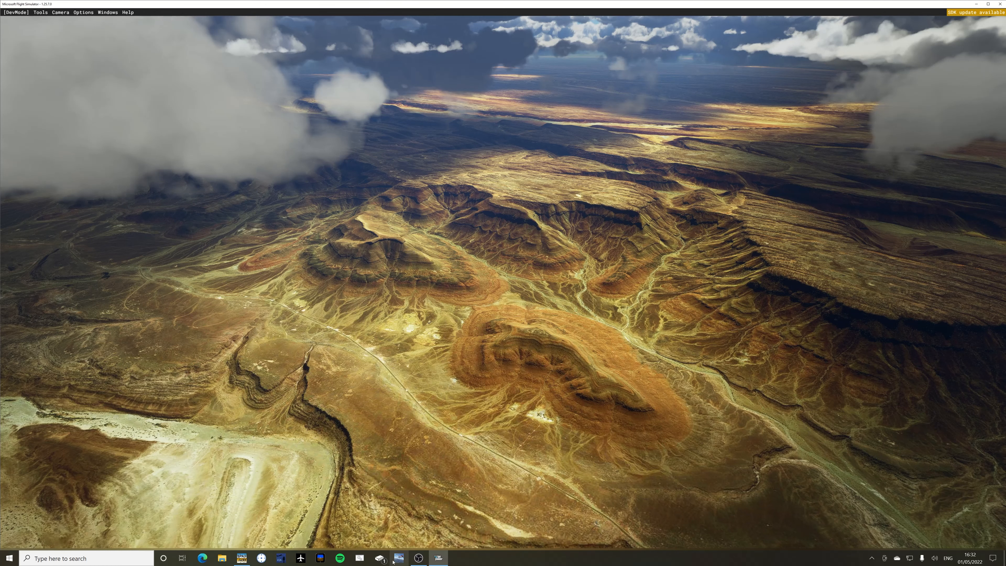
Check the event monitor in SPAD.neXt, return to Microsoft Flight Simulator and begin the London City flight.
click(437, 559)
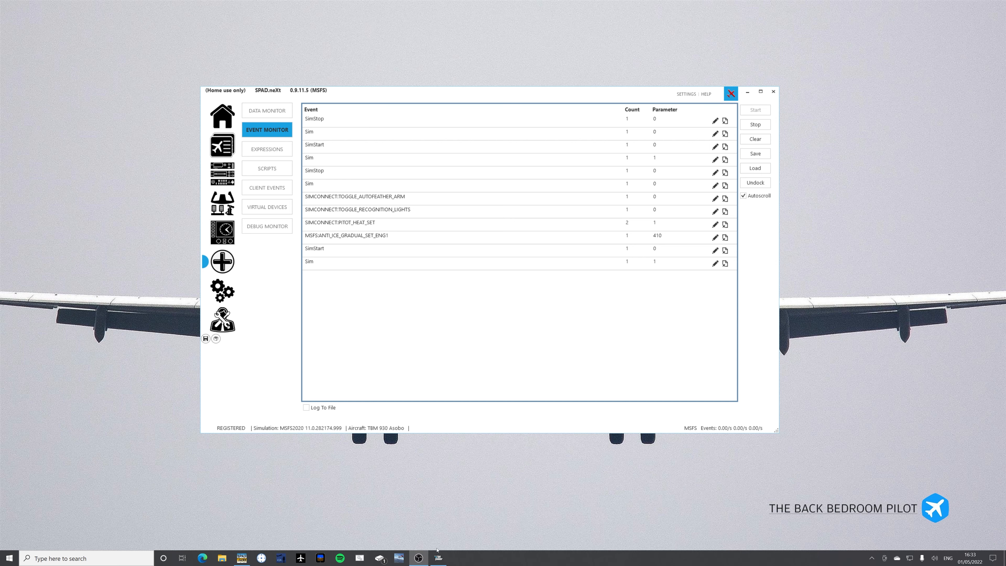
click(439, 558)
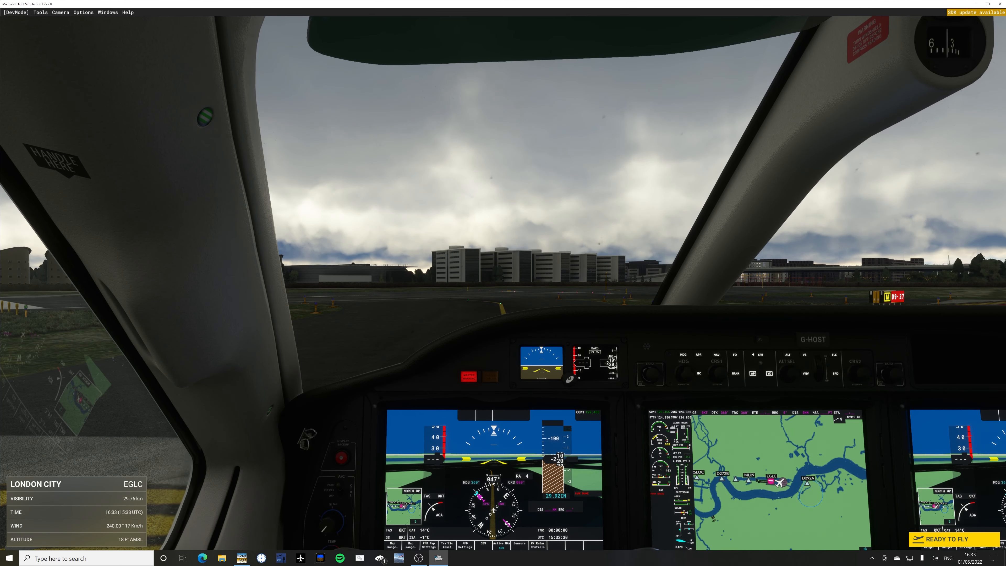
click(443, 558)
click(442, 558)
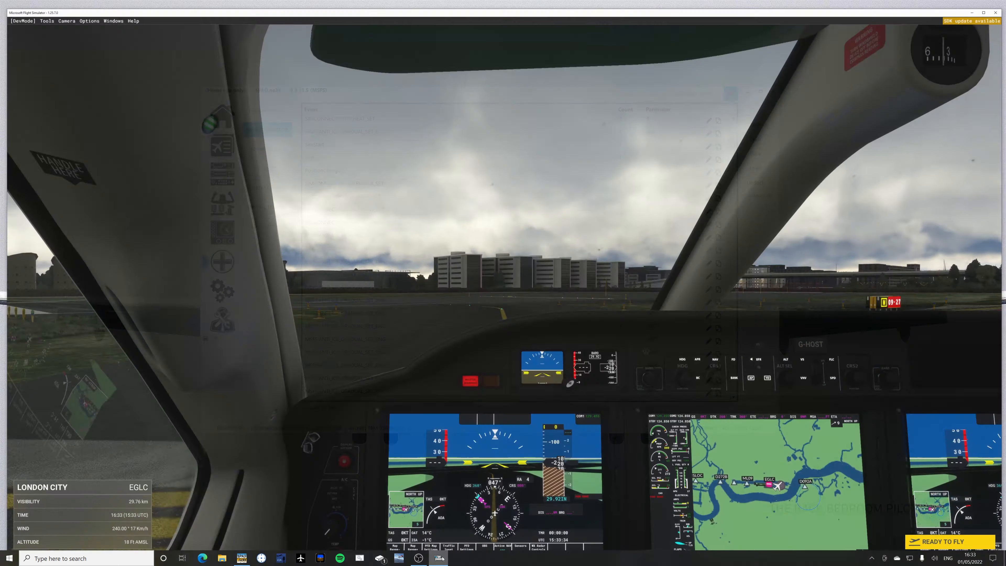
click(916, 540)
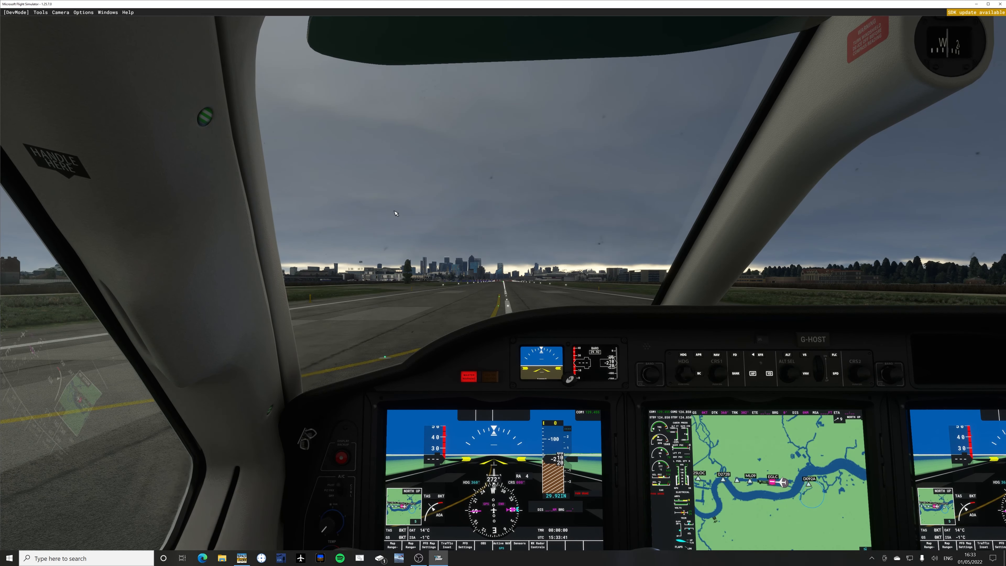
Reset the red warning and amber caution lights in the cockpit, checking SPAD.neXt's event monitor after each.
click(468, 376)
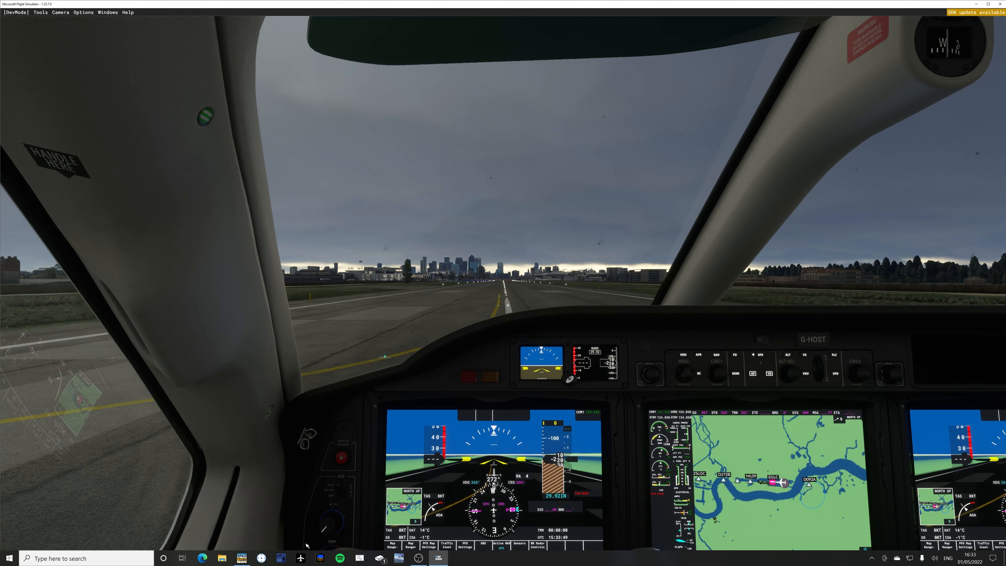
click(241, 559)
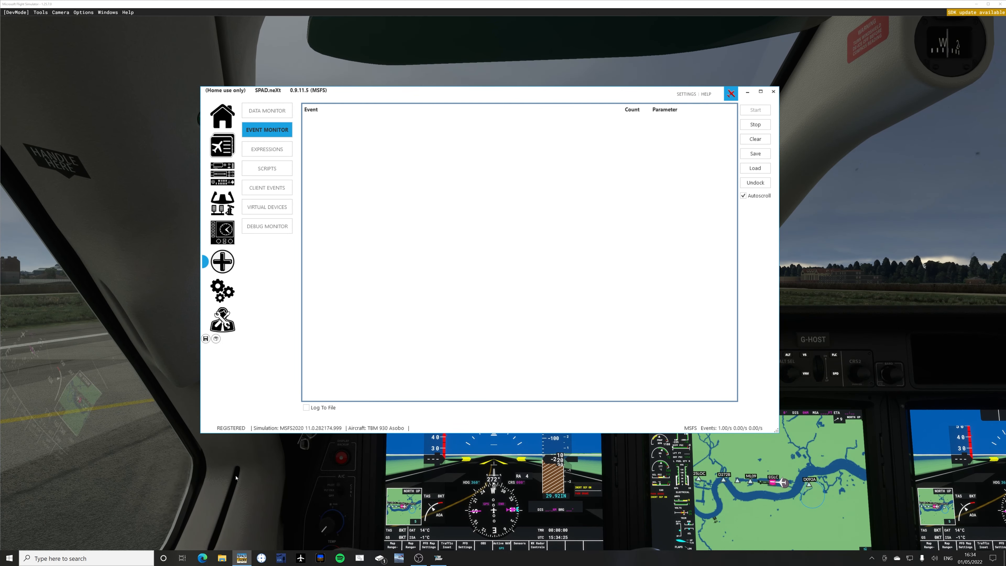
click(377, 486)
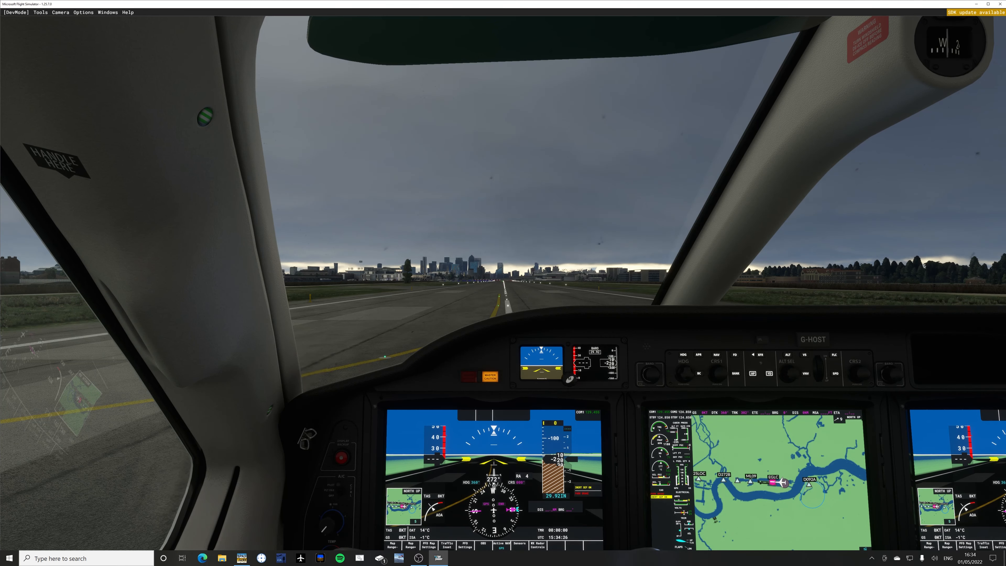
click(490, 379)
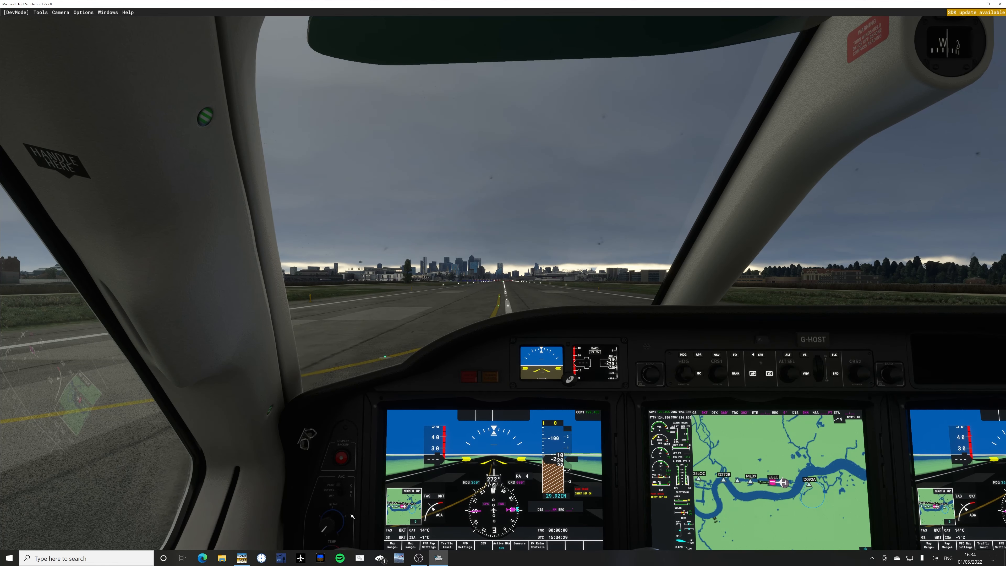
click(236, 562)
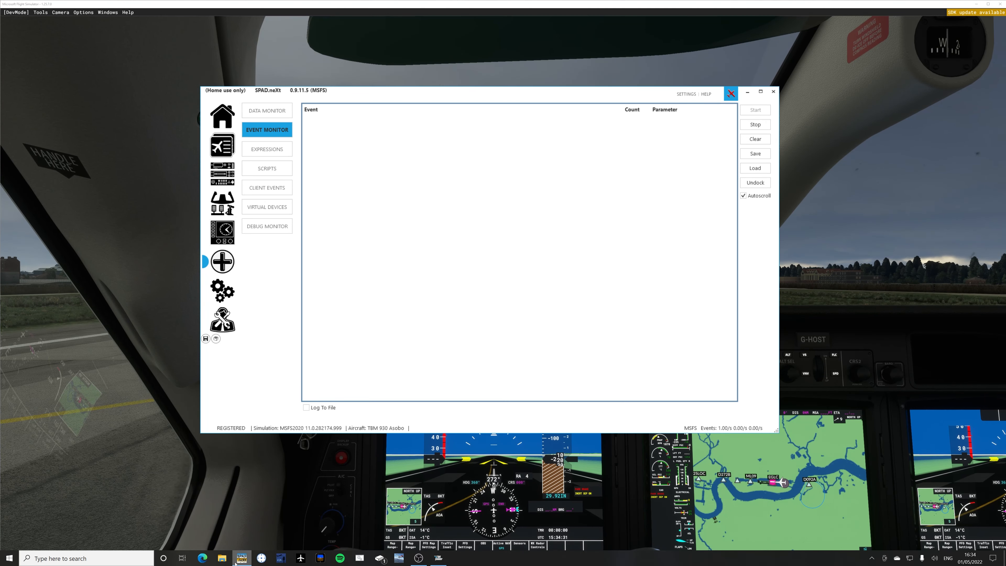
Operate the overhead panel's FUEL SEL switch in the simulator and check SPAD.neXt's event monitor for the event it sends.
click(258, 491)
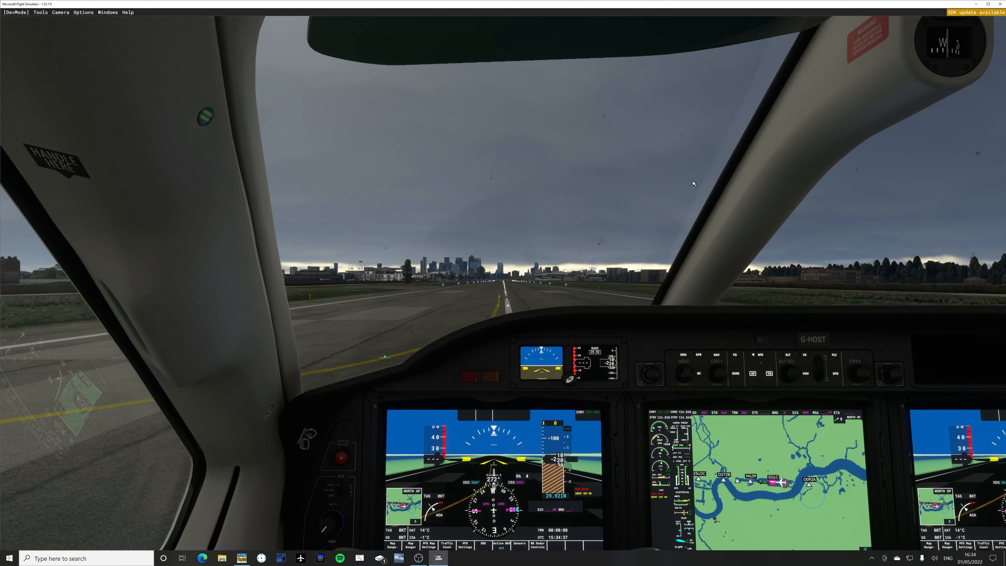
key(space)
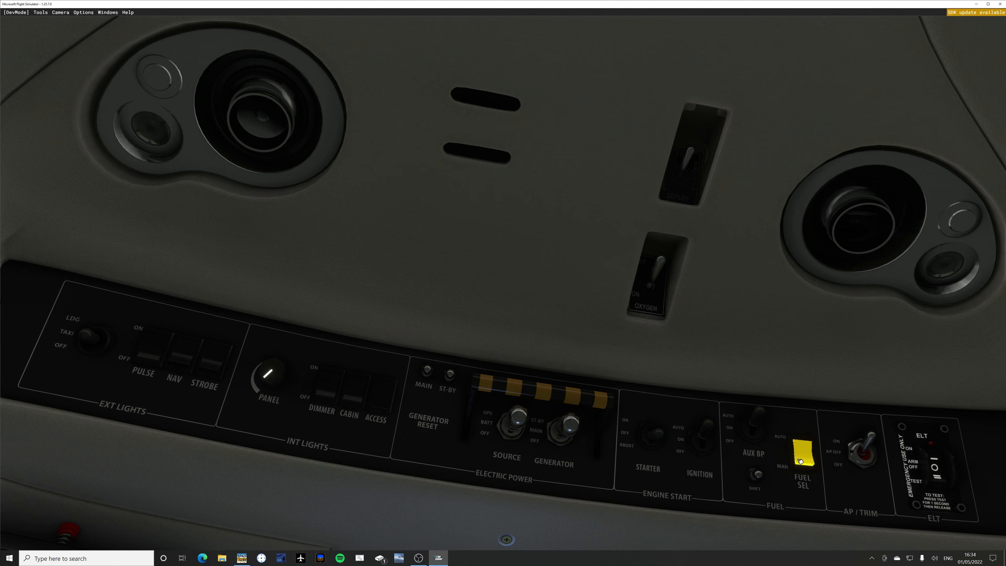
click(241, 559)
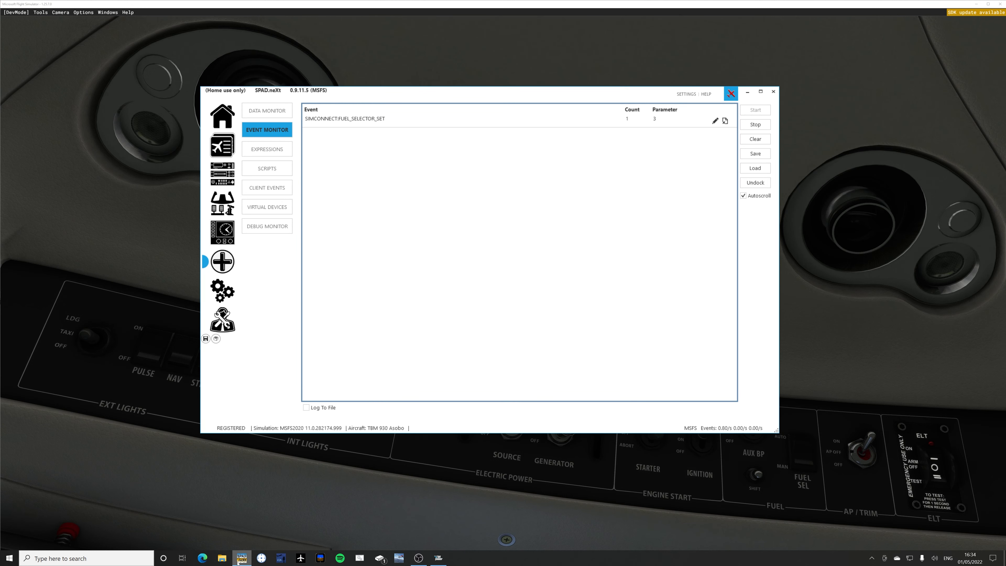
click(802, 458)
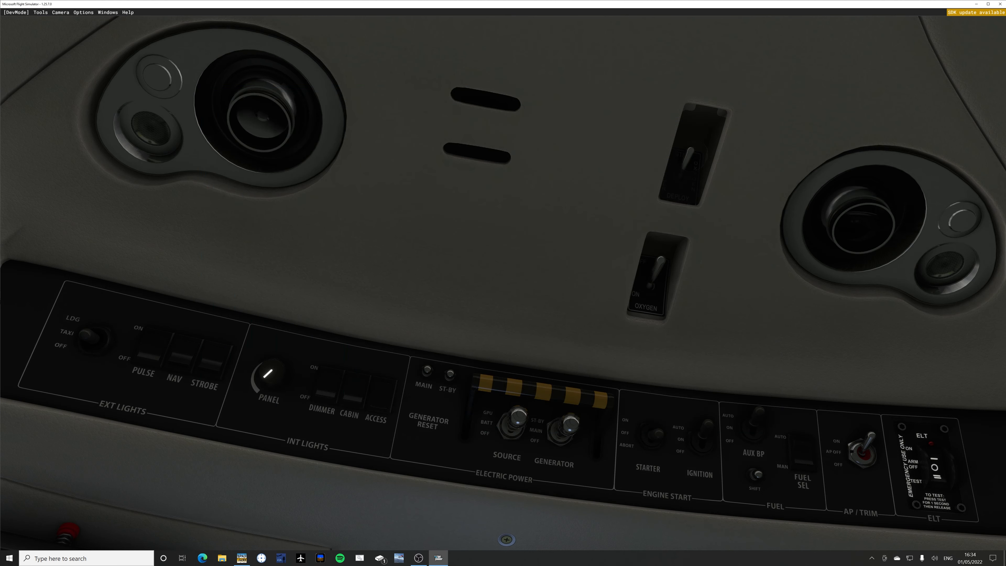
click(802, 456)
click(242, 558)
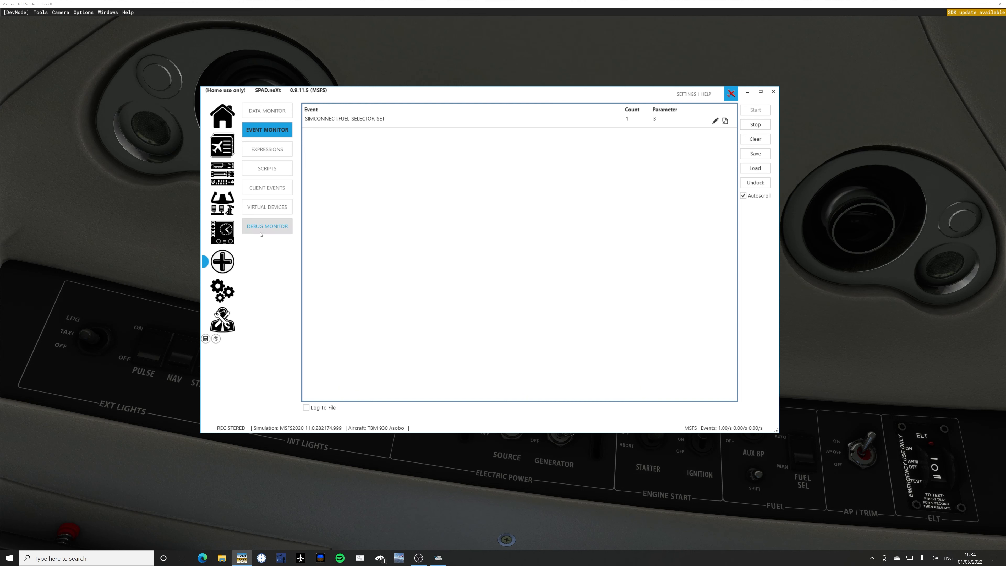
Add all LVARs to the data monitor, look through them and clear the list.
click(260, 115)
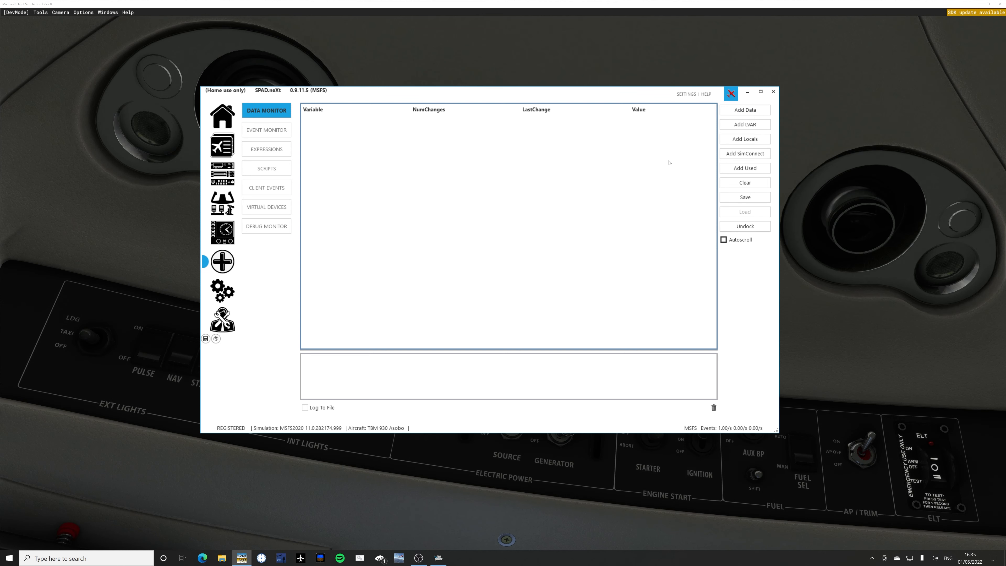
click(732, 125)
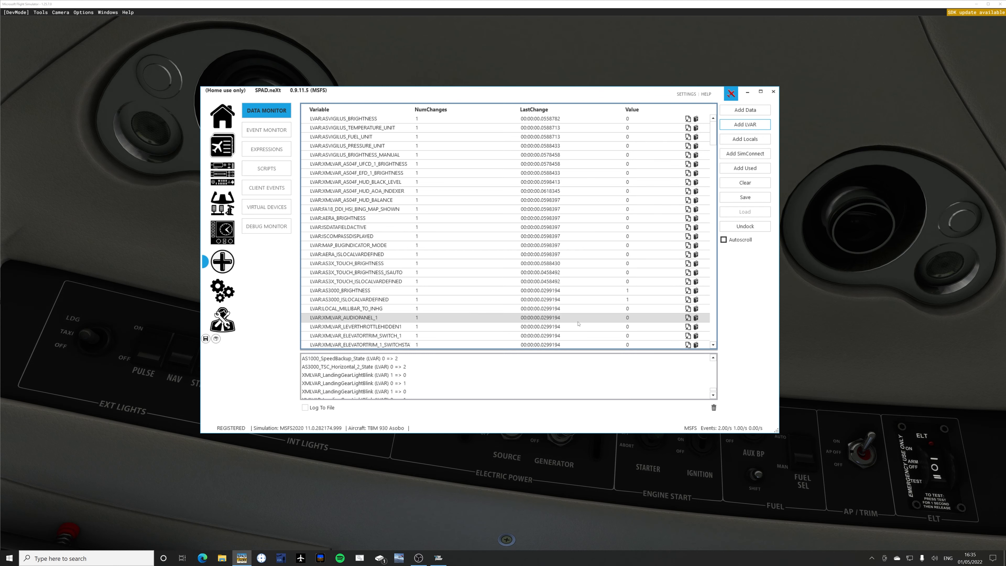
mouse_move(716, 138)
mouse_down()
mouse_move(711, 205)
mouse_move(712, 139)
mouse_up()
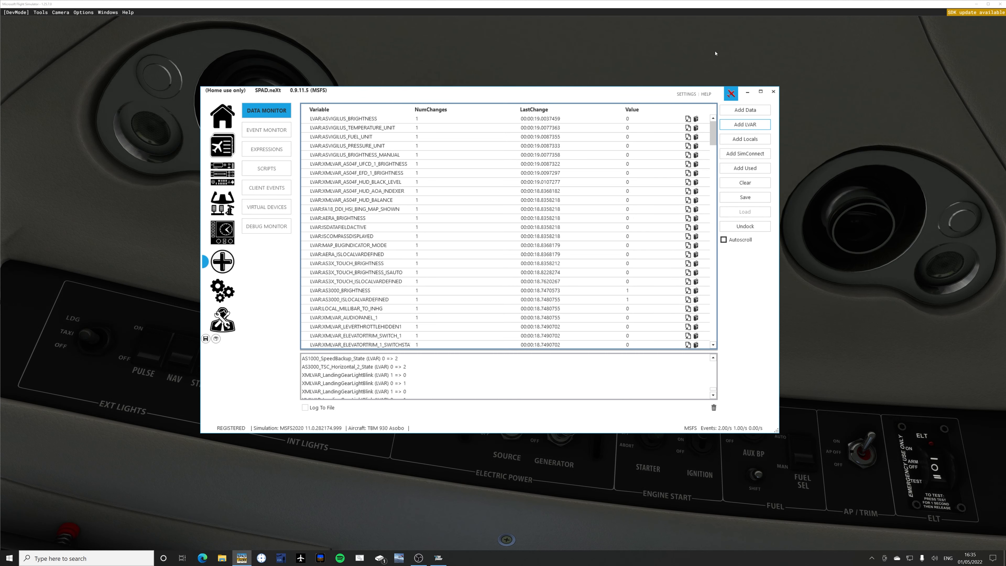
click(737, 183)
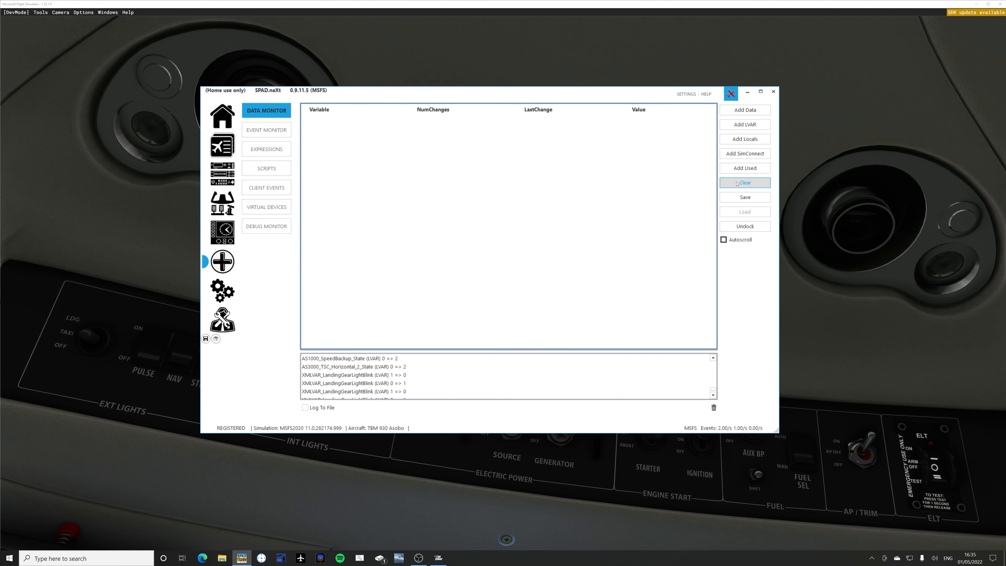
Add the MSFS variable ELECTRICAL BATTERY VOLTAGE to the data monitor and try setting its value to 23.
click(733, 116)
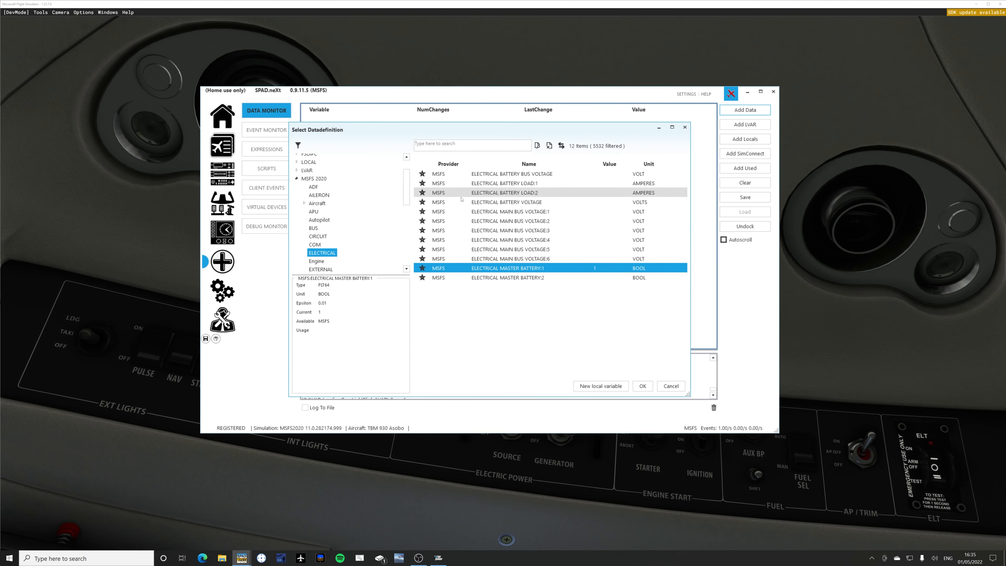
double_click(477, 202)
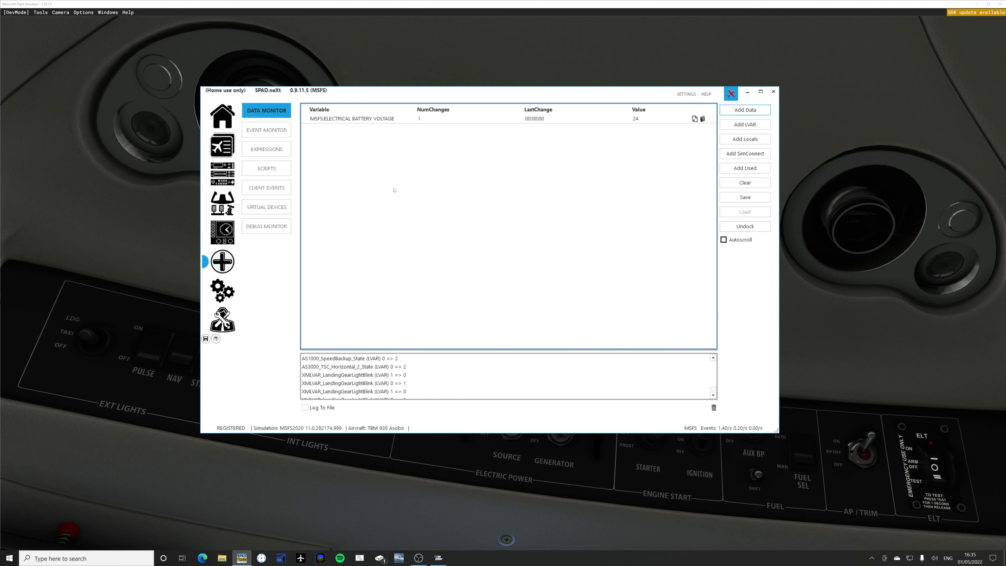
double_click(649, 119)
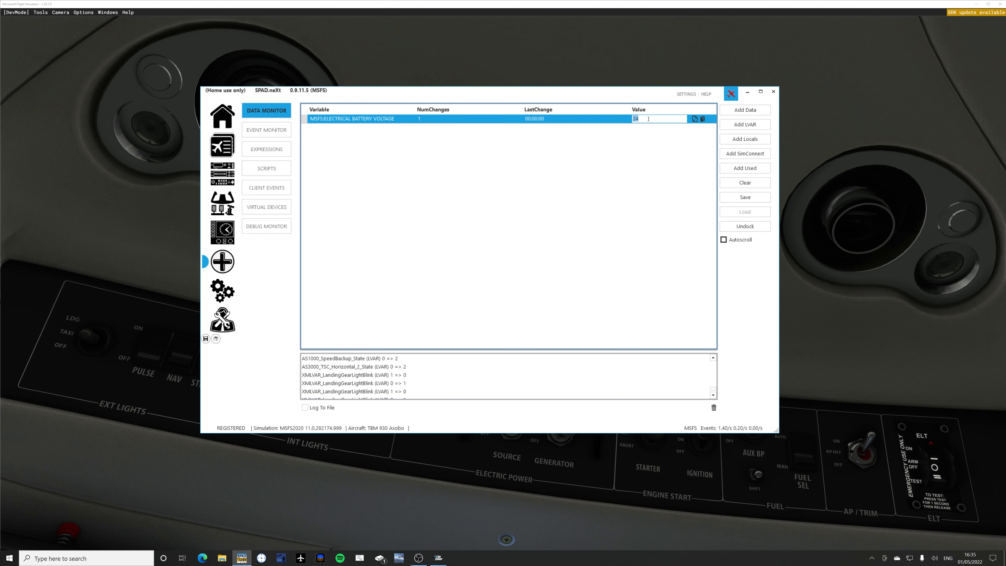
text(23)
key(Return)
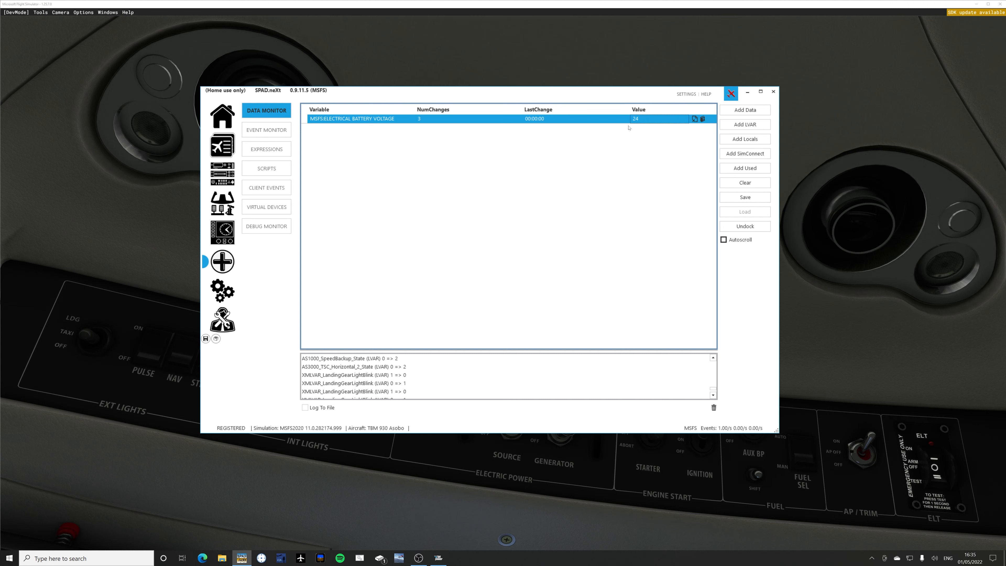
Clear the data monitor's change log, add all local variables to the list and select PANEL_LIGHTS.
click(714, 408)
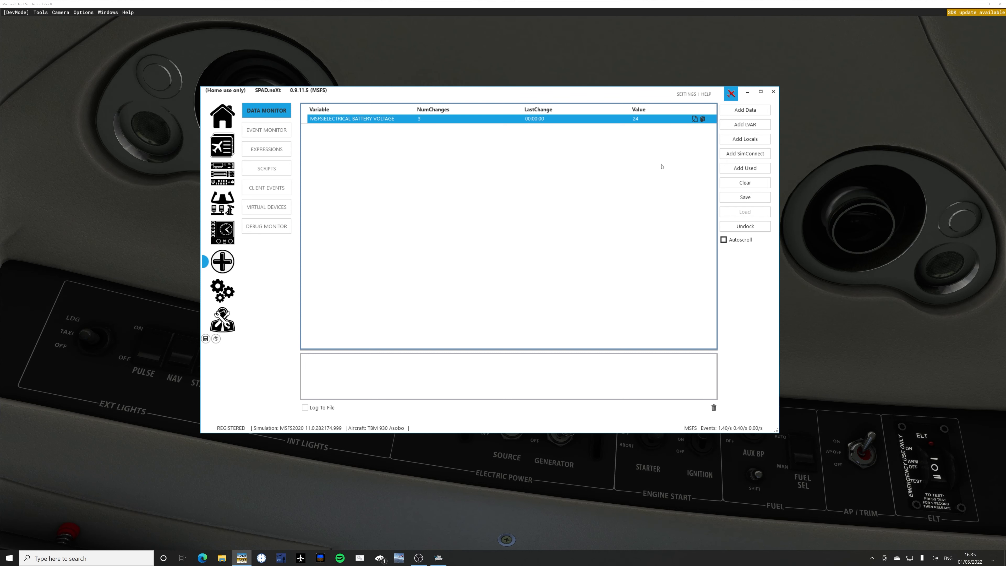
click(734, 139)
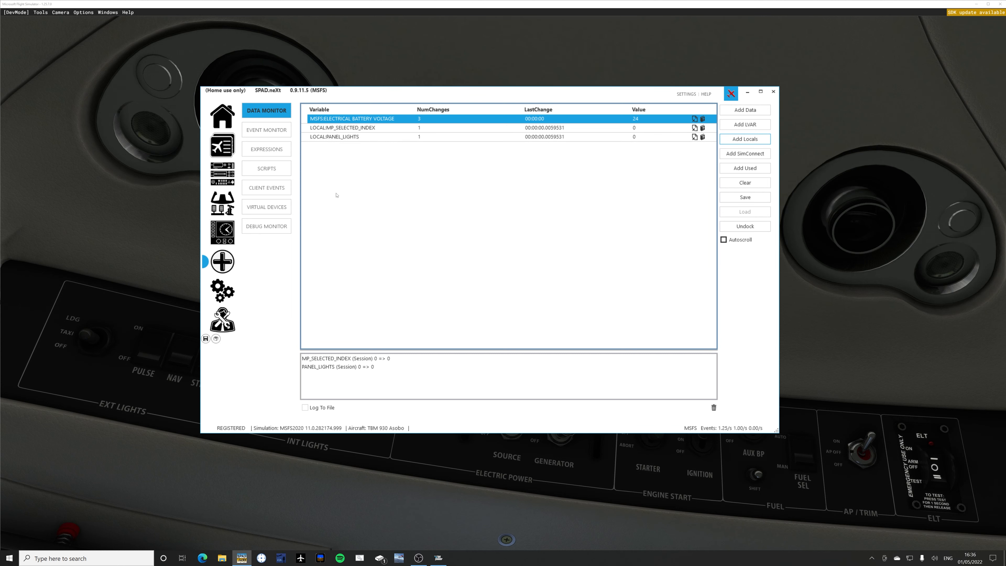
click(339, 137)
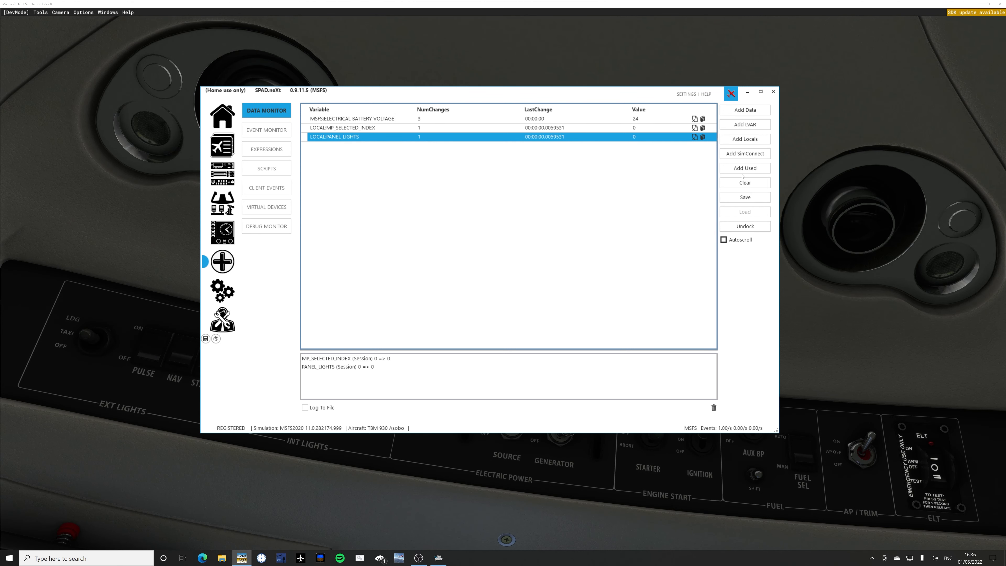
Open and cancel the SimConnect variable entry, add all used variables to the data monitor and clear the list.
click(746, 153)
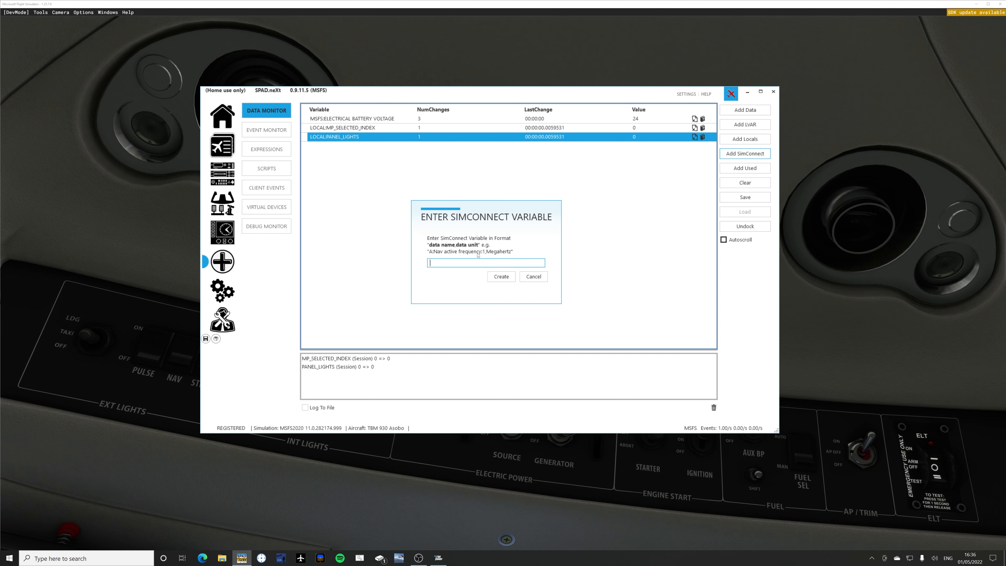
click(531, 277)
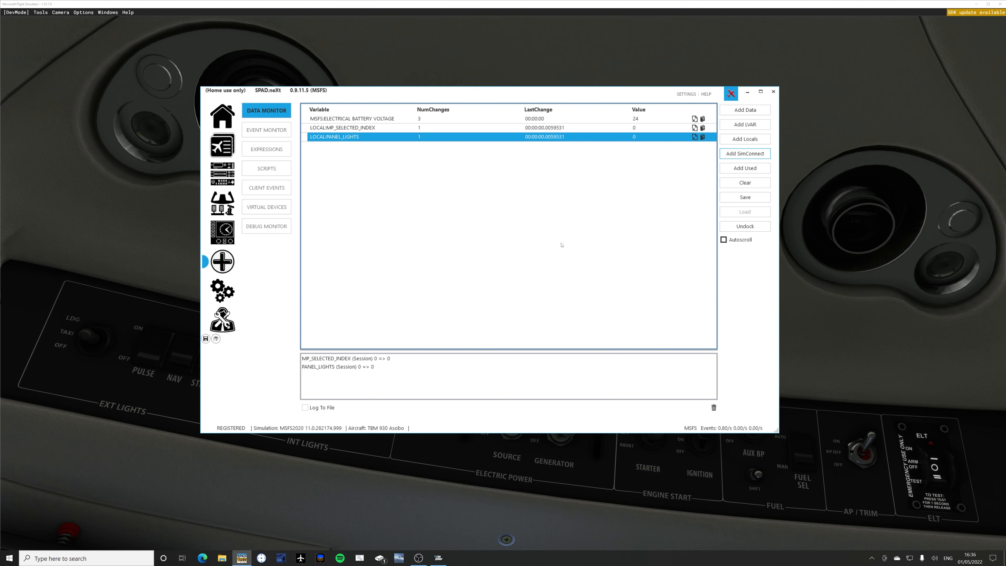
click(734, 170)
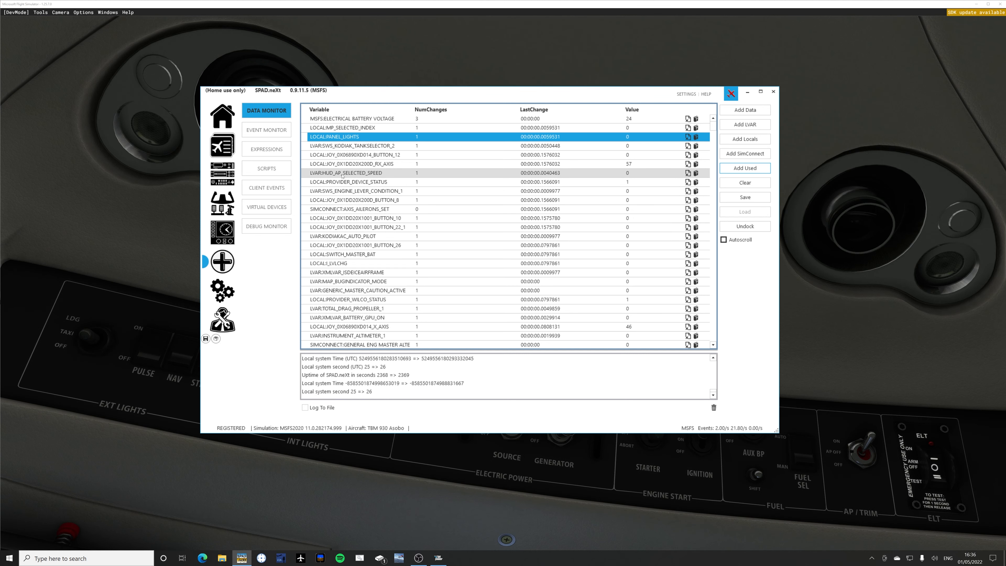
click(747, 185)
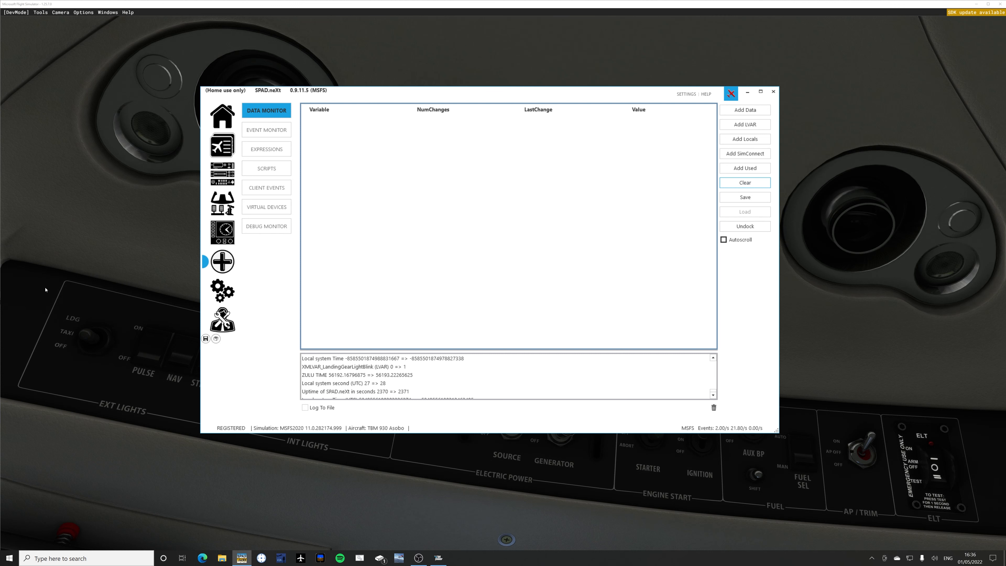
Go to the expressions page, examine the form for a new custom expression and close it without saving.
click(265, 149)
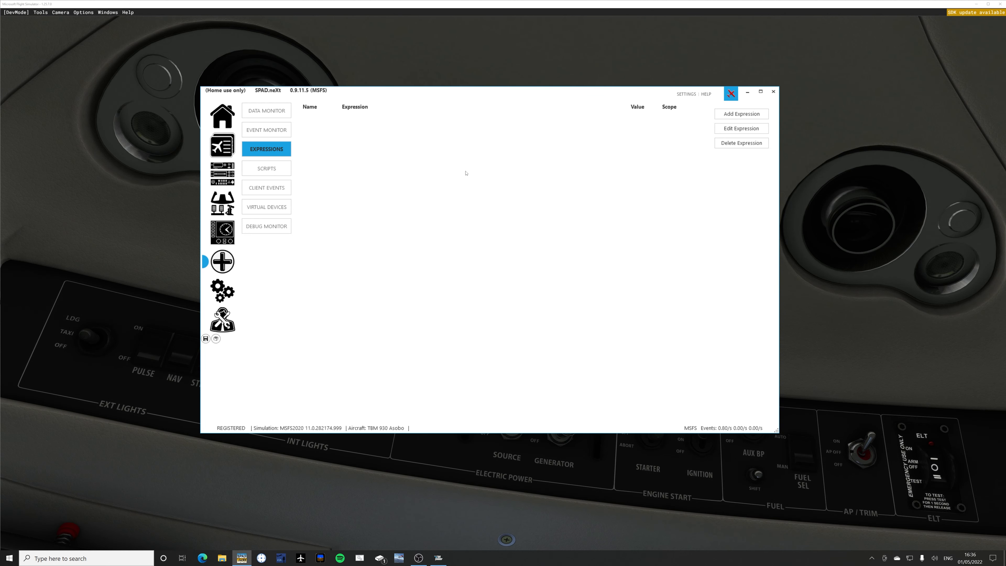
click(737, 114)
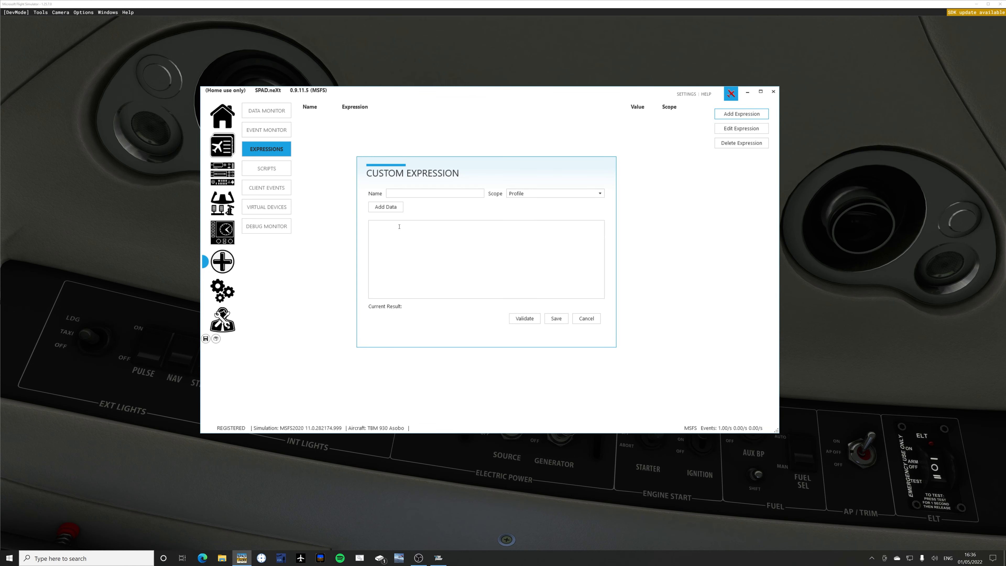
click(587, 319)
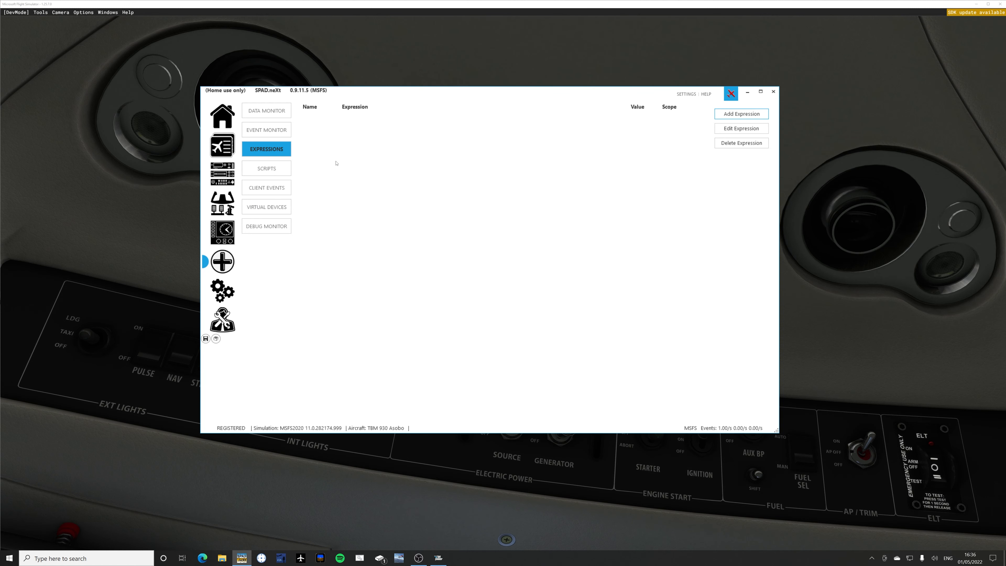
Go to the scripts page, examine the new custom script form and its script file browser, and cancel both.
click(265, 170)
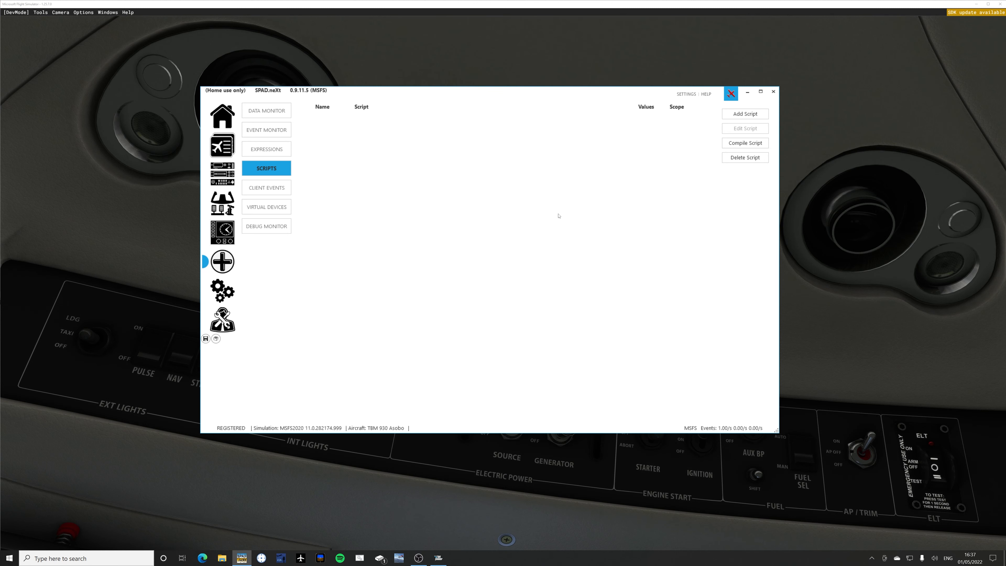
click(739, 116)
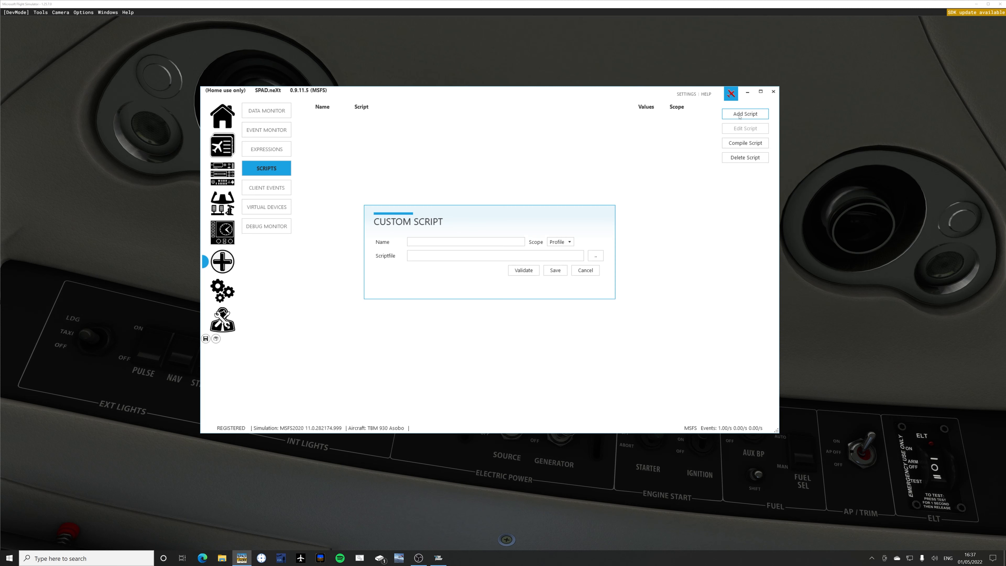
click(596, 255)
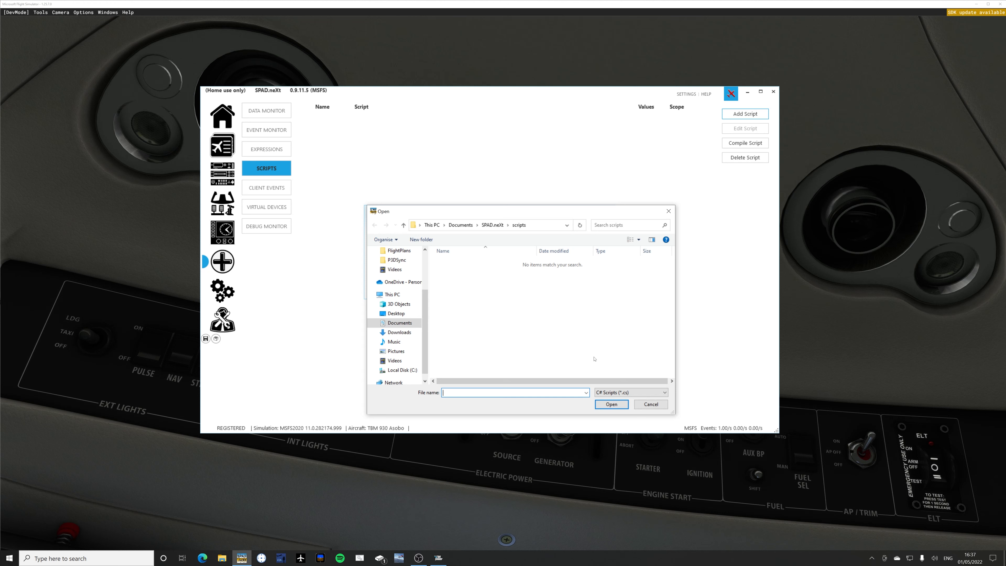
click(646, 404)
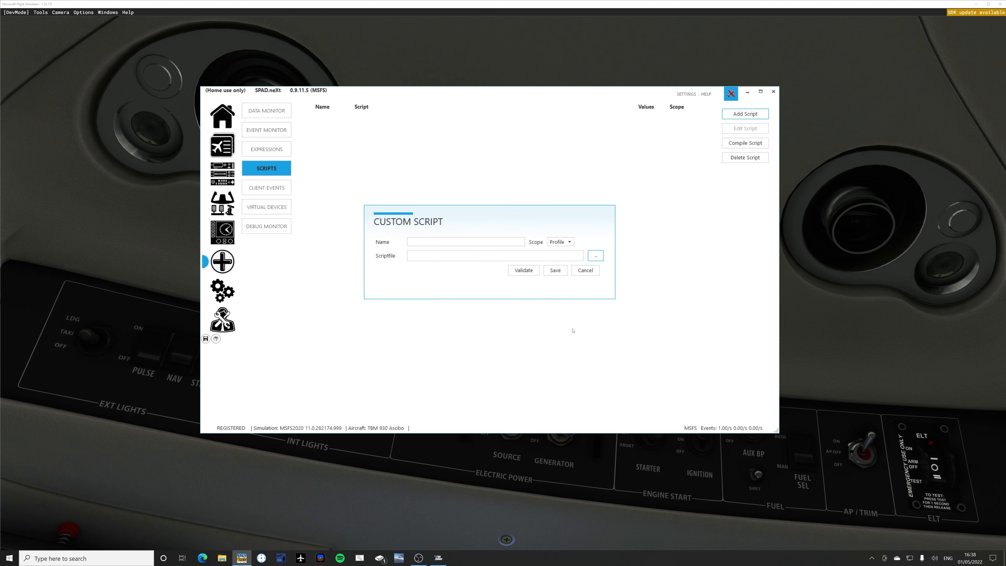
click(580, 271)
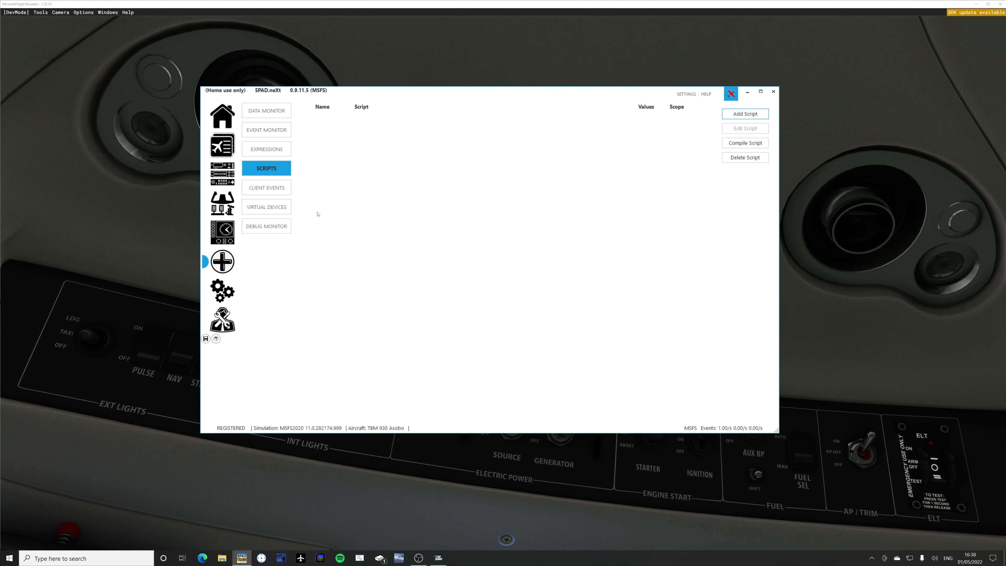
Look through the client events list and delete the FIP device from the virtual devices.
click(259, 186)
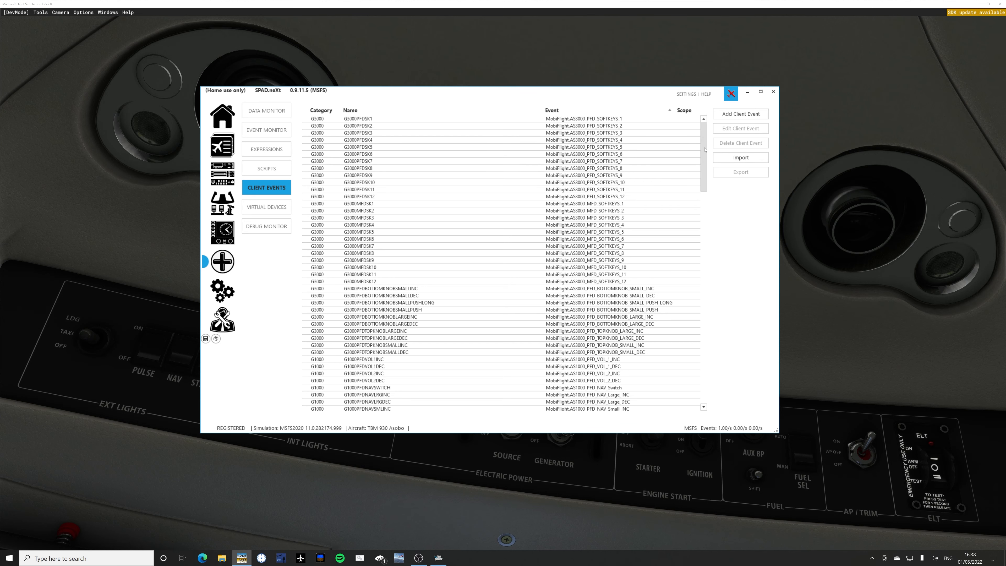
drag(705, 150, 475, 263)
click(264, 206)
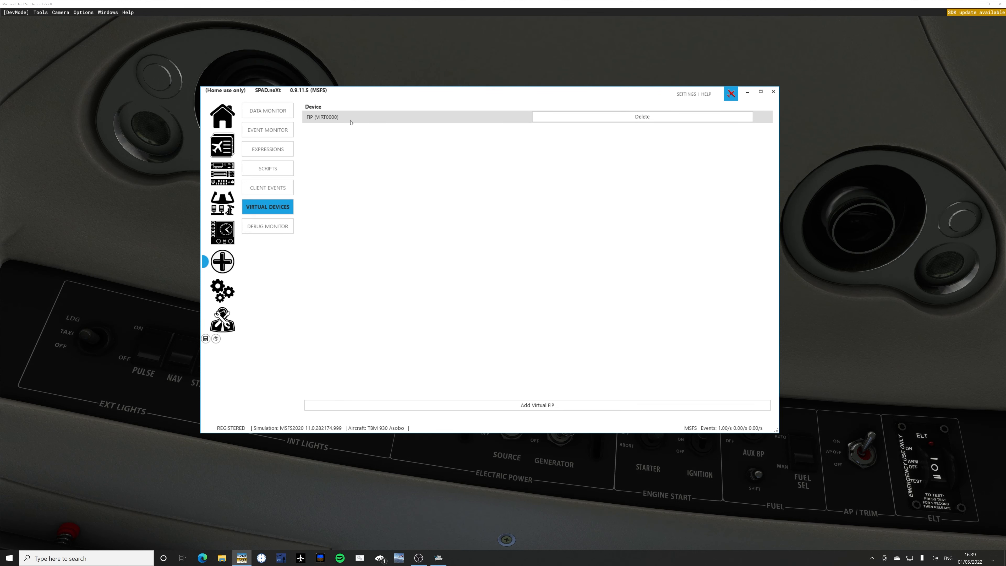
click(634, 117)
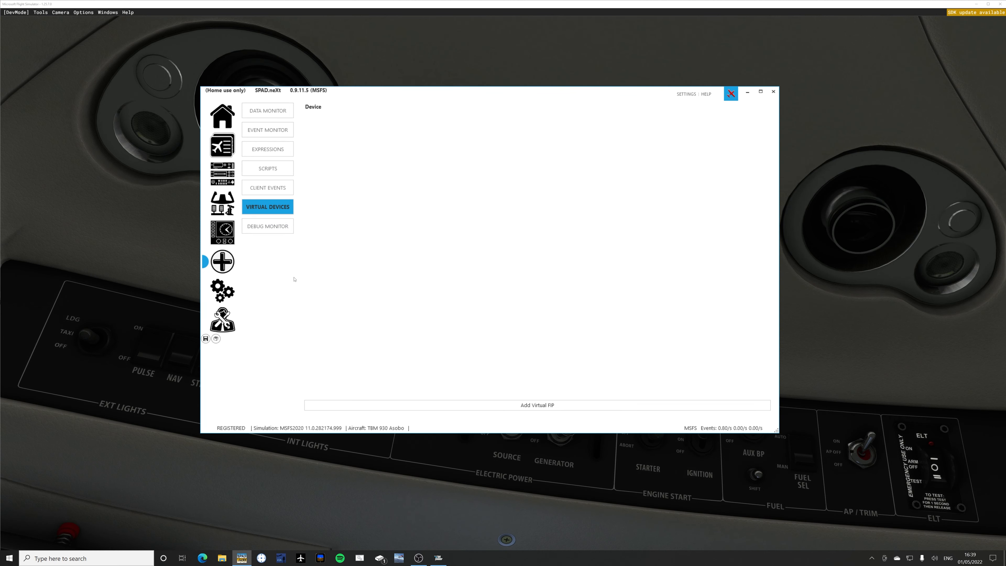
Open the debug monitor, look through the log level entries in its configuration and cancel without changes.
click(268, 227)
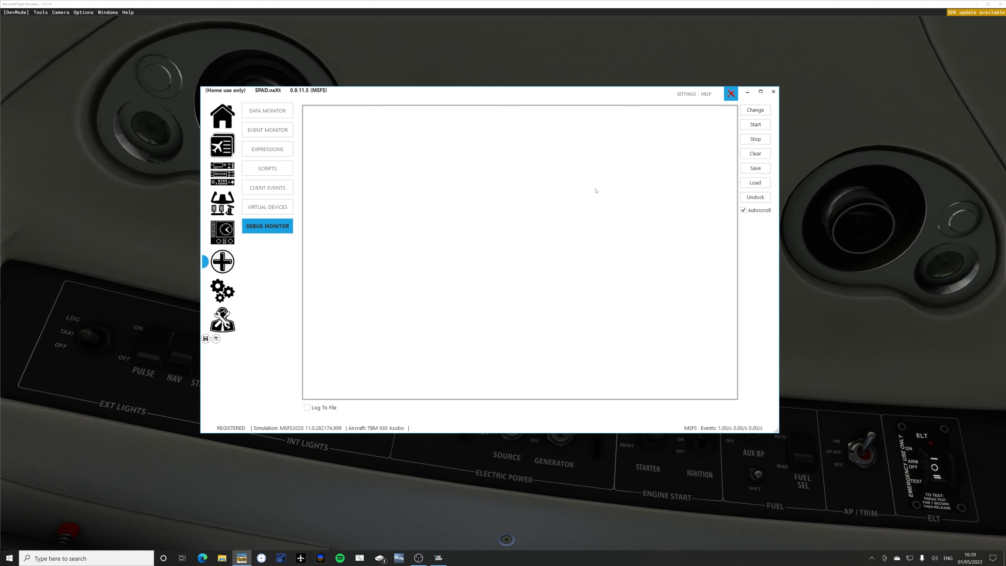
click(751, 112)
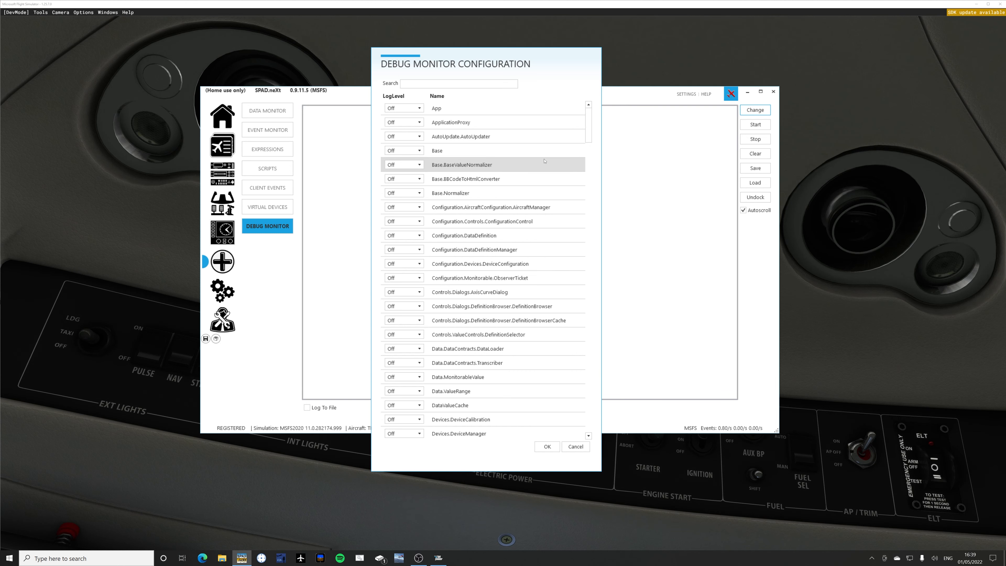
scroll(578, 179, down, 20)
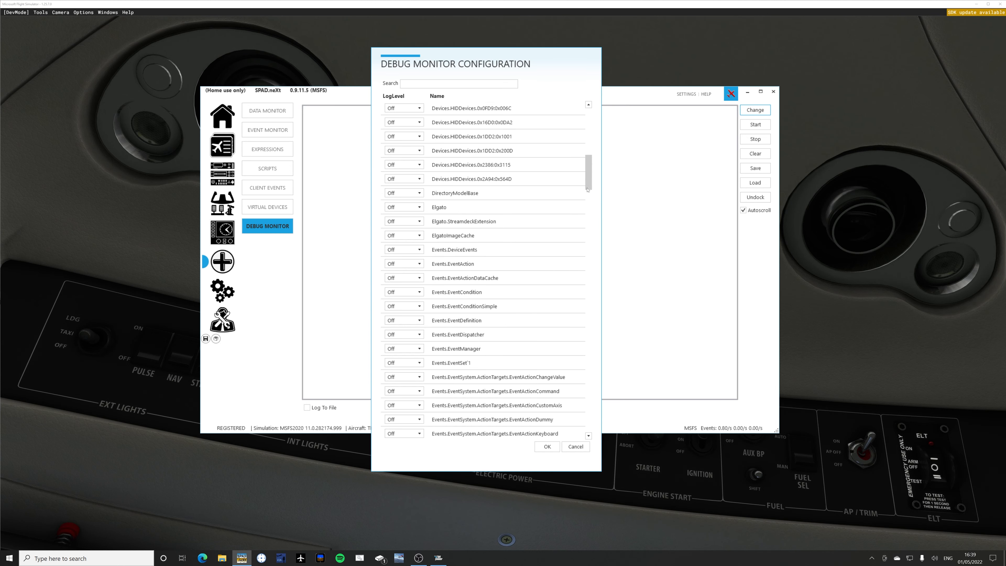
scroll(582, 252, up, 20)
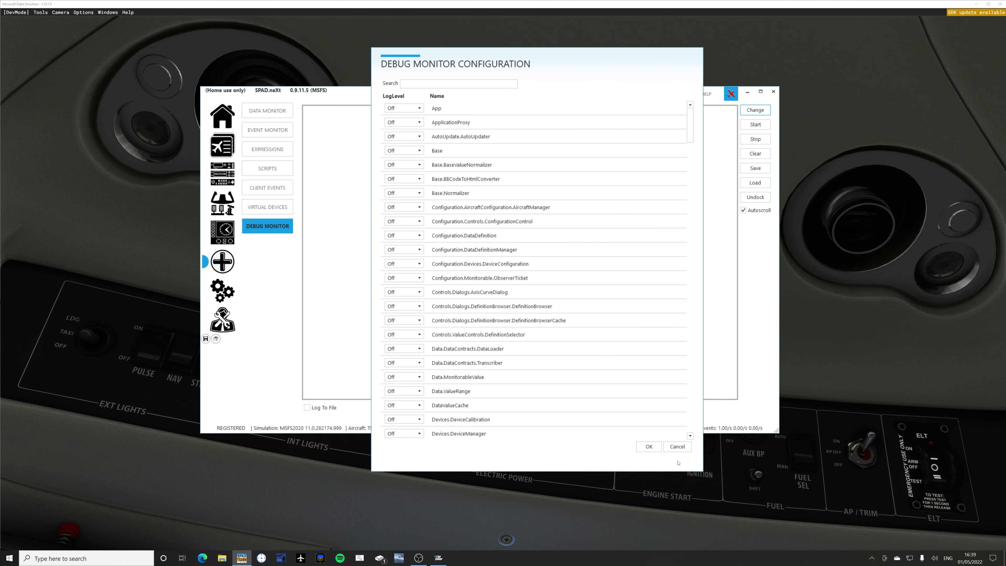
click(677, 447)
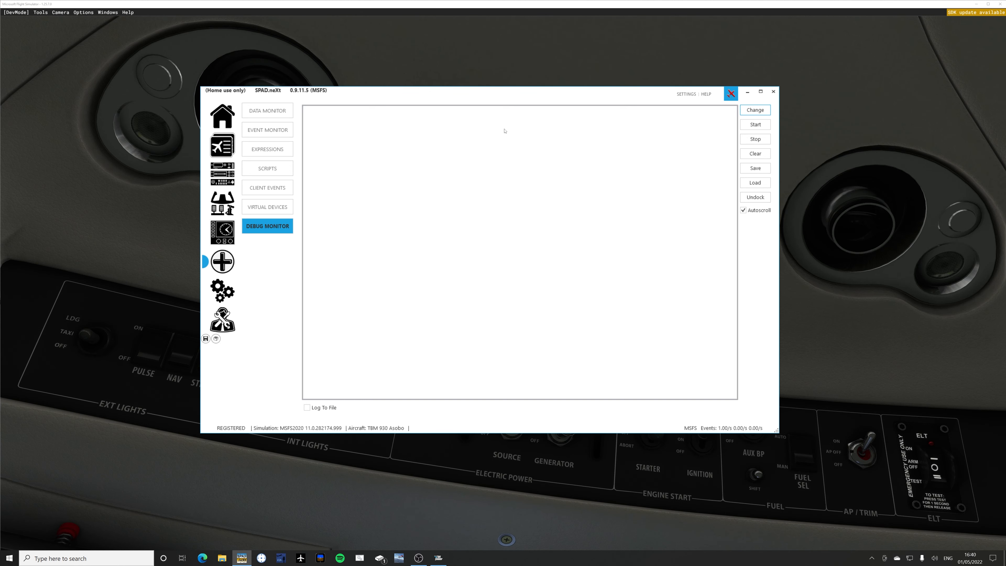
Switch to Microsoft Flight Simulator, view the cockpit and both sides of the aircraft from outside, and return to the cockpit view.
click(505, 51)
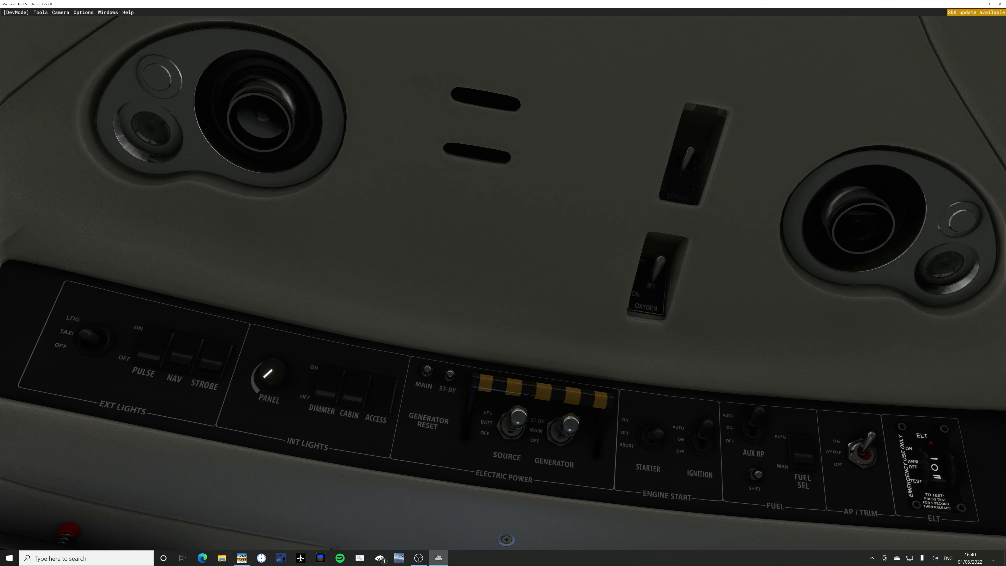
key(ctrl+space)
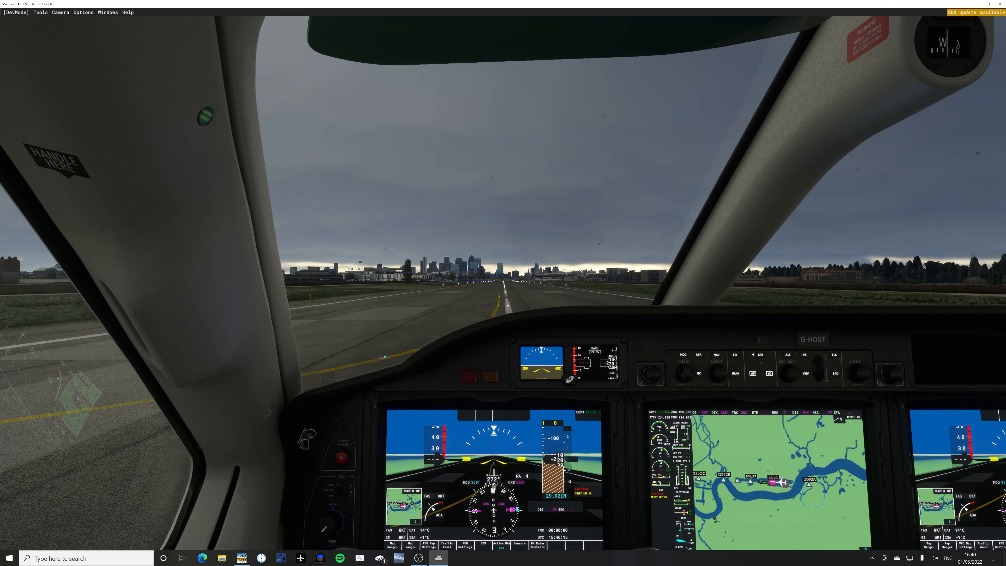
key(space)
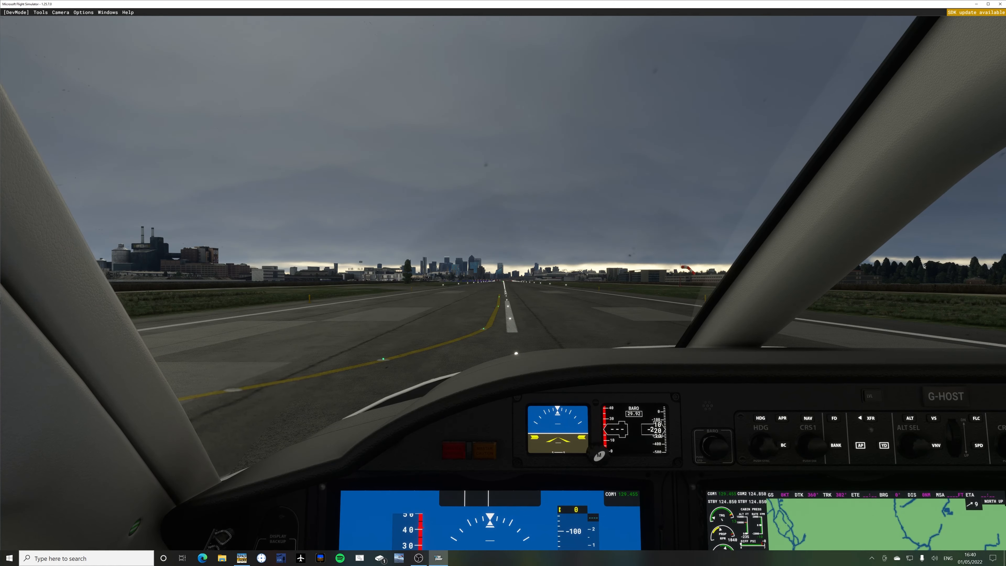
key(End)
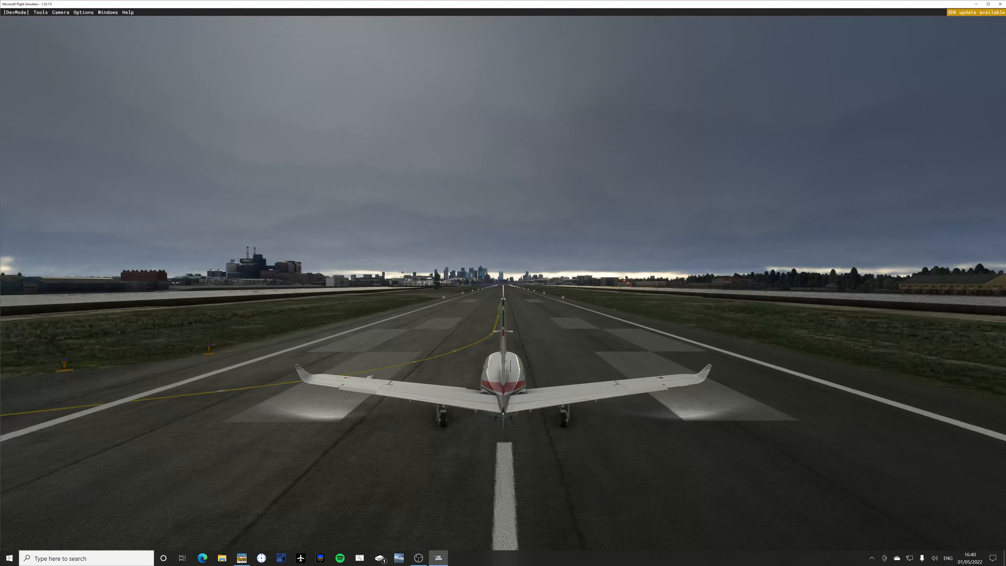
key(ctrl+Right)
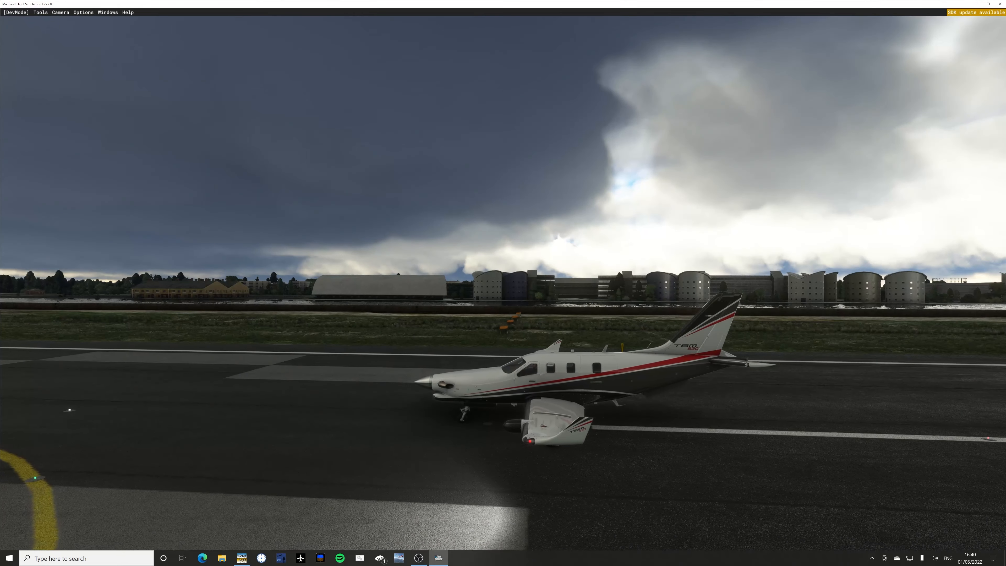
key(ctrl+Left)
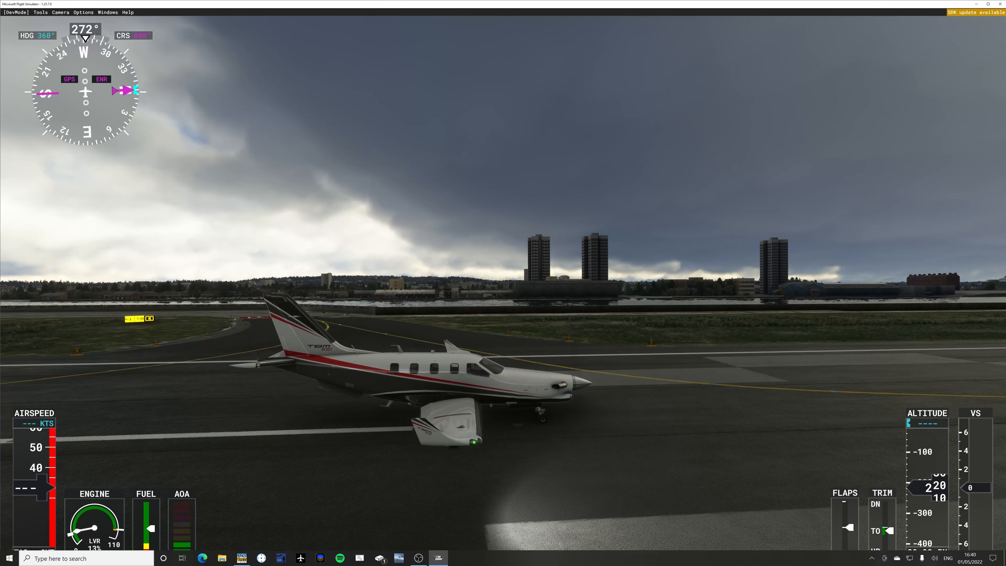
key(End)
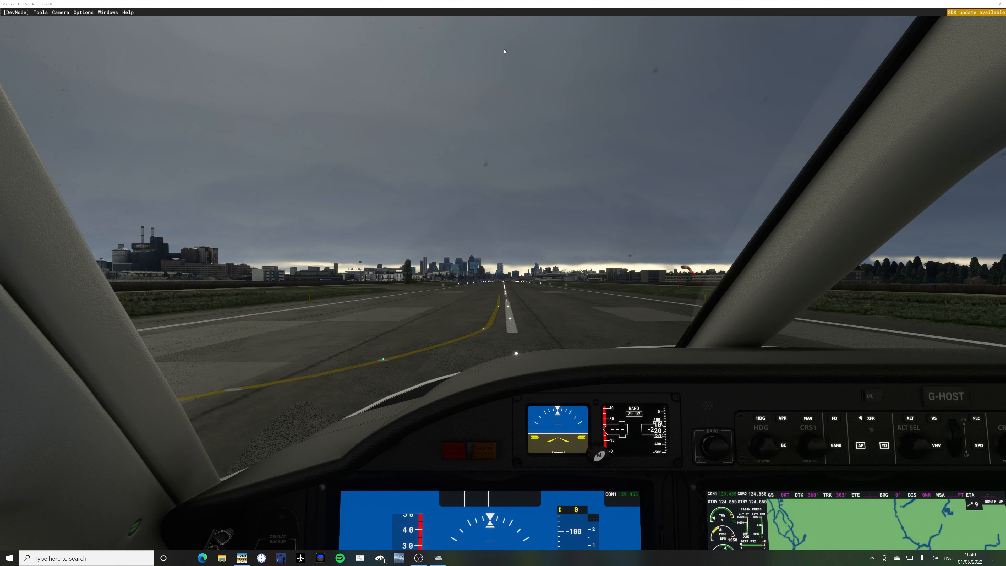
Switch to SPAD.neXt, review the registration settings and the add-ons available to buy, and return to the registration page.
key(alt+Tab)
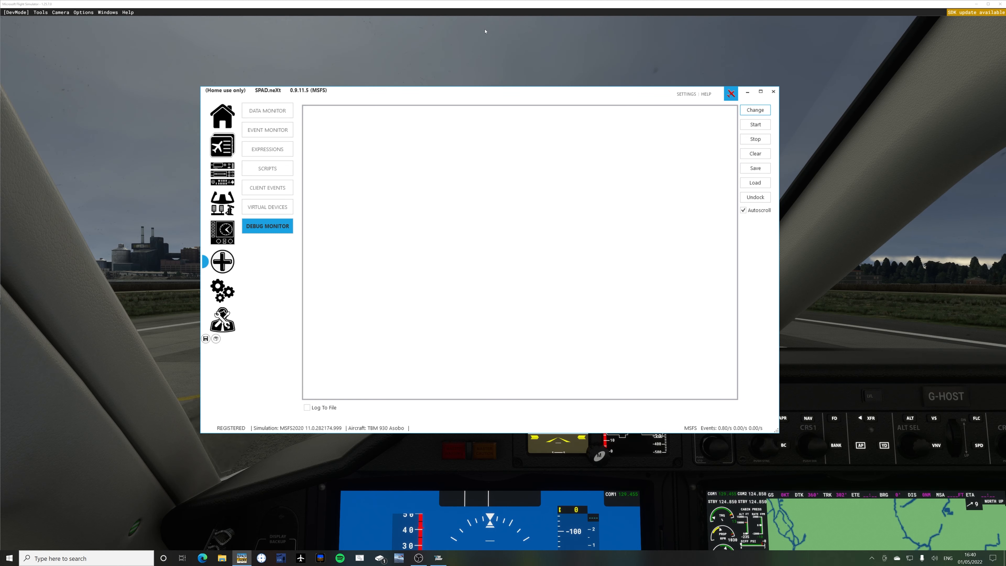
click(223, 290)
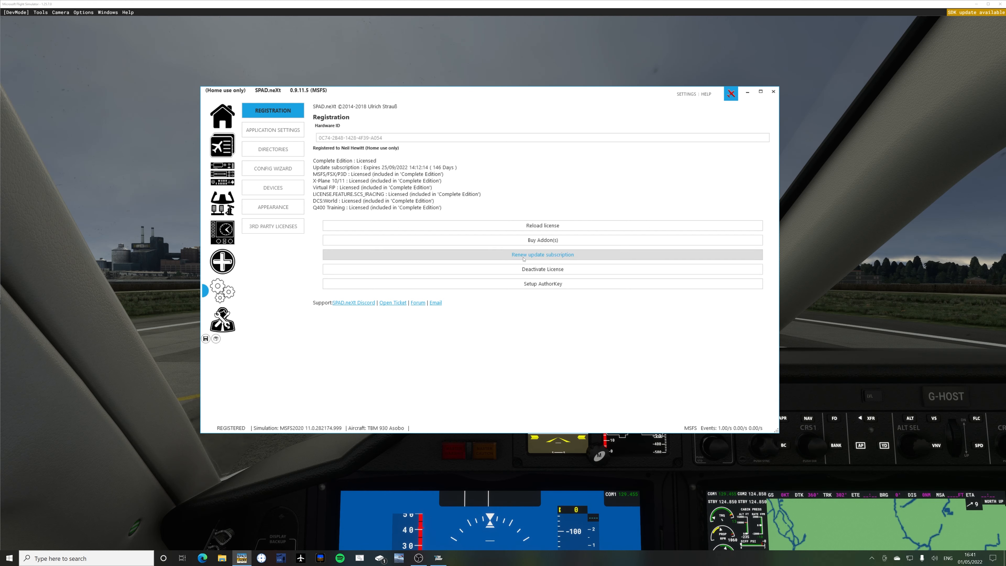
click(530, 240)
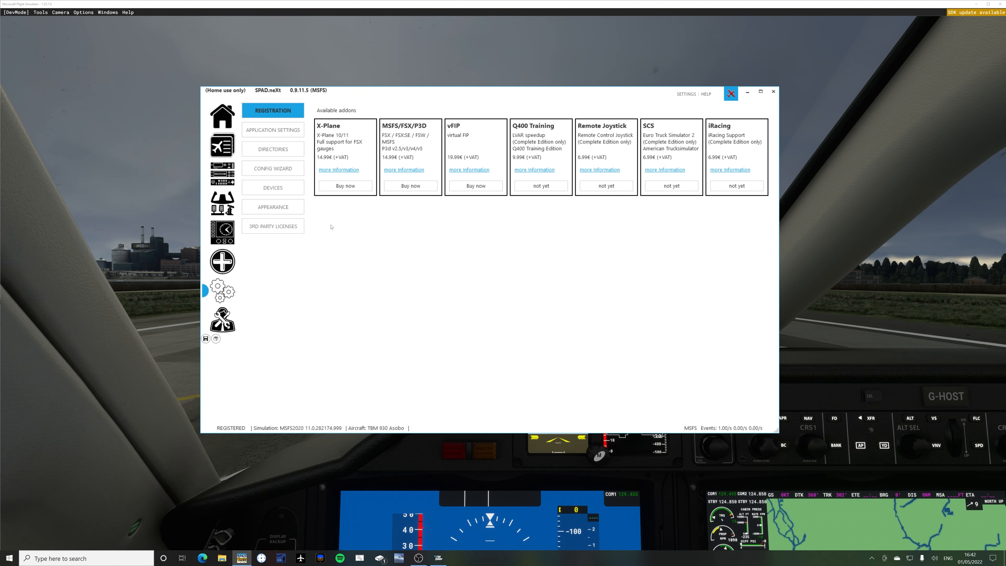
click(269, 129)
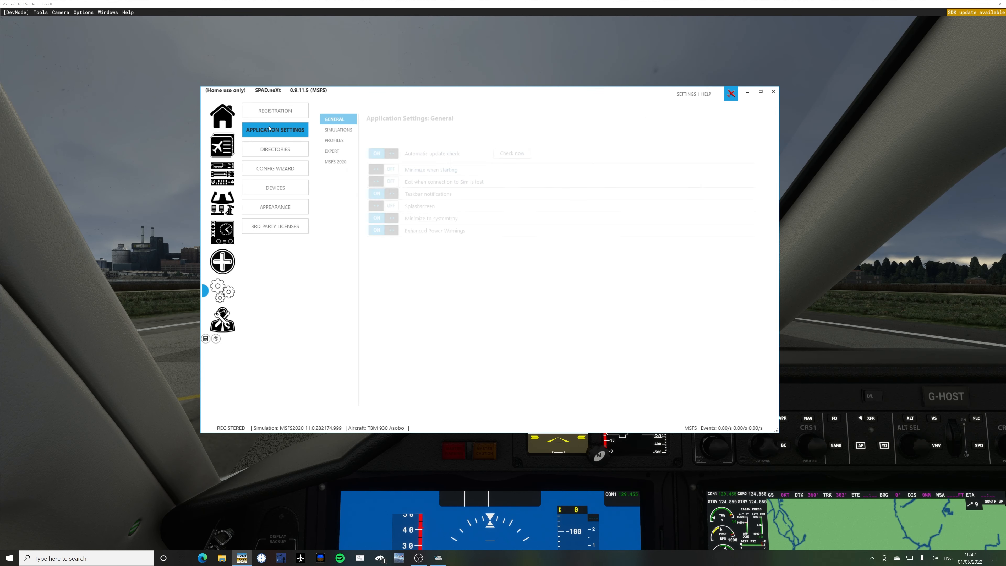
click(270, 112)
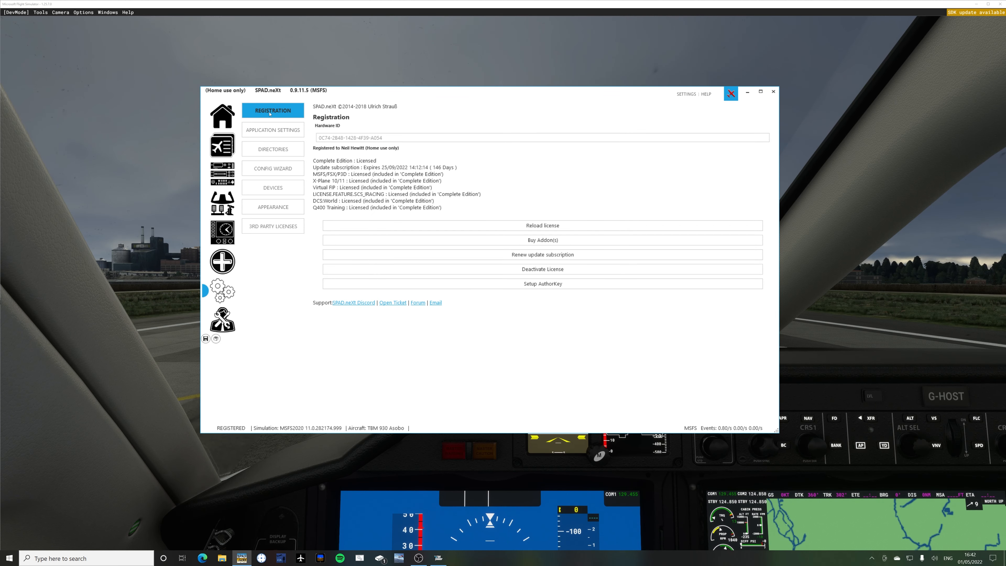
Review the application settings for general options, simulations, profiles, expert options including the update channel choices, and MSFS 2020 aircraft directories.
click(271, 131)
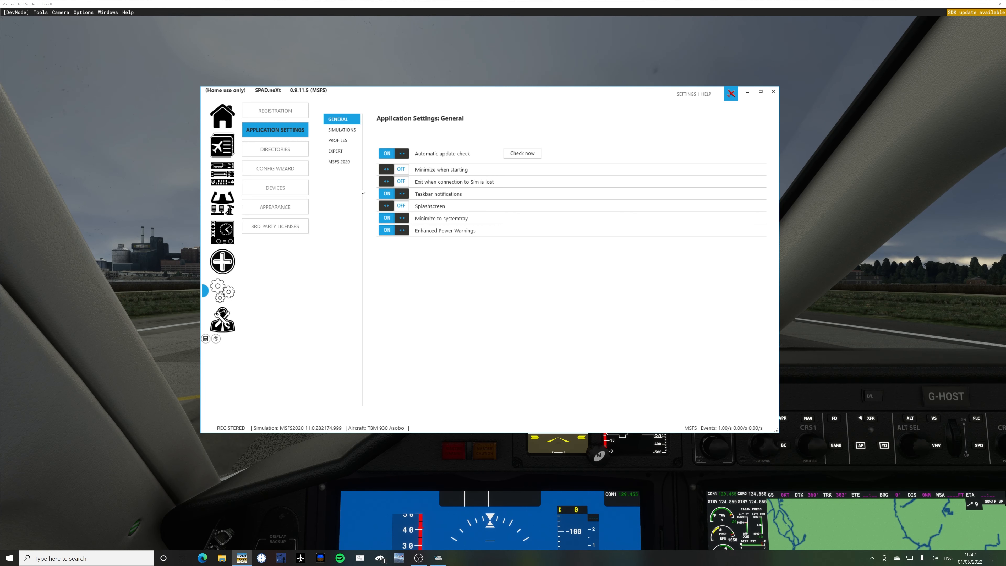
click(334, 131)
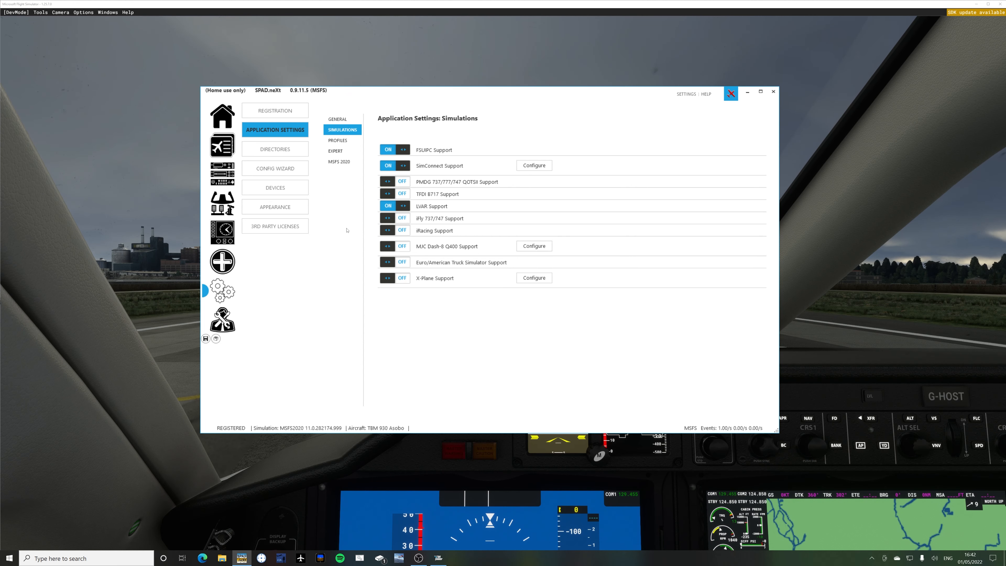
click(338, 141)
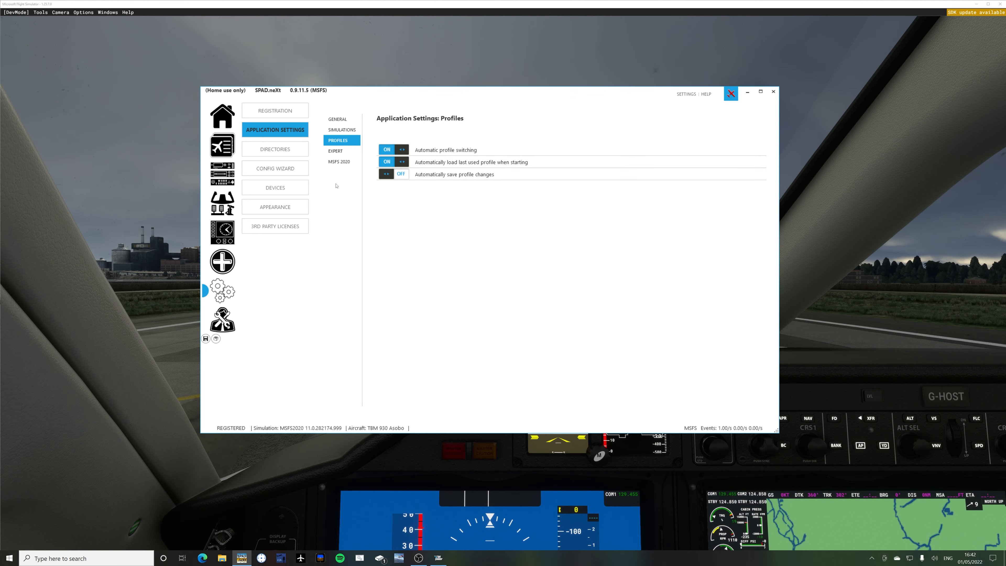
click(335, 151)
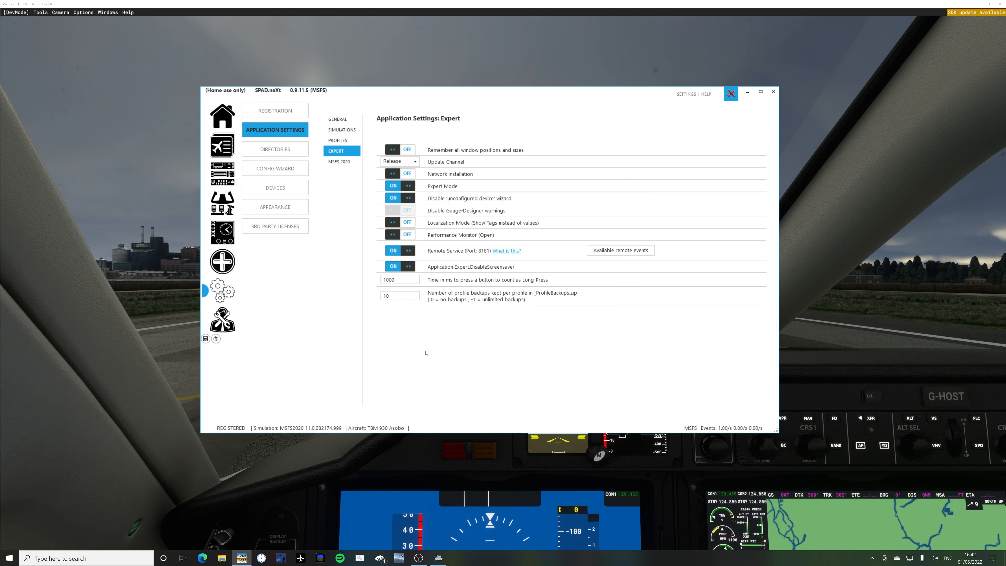
click(408, 165)
click(400, 171)
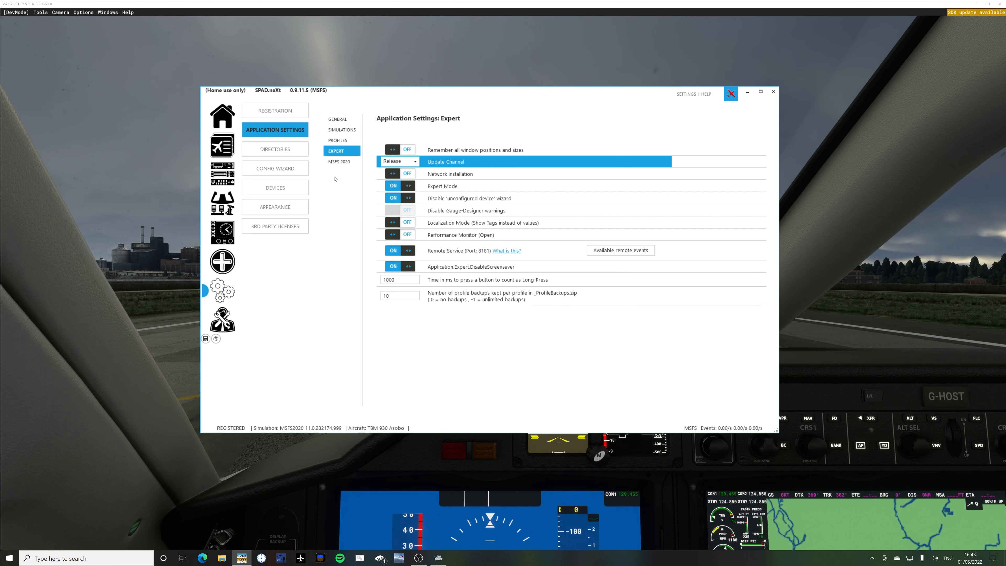
click(337, 162)
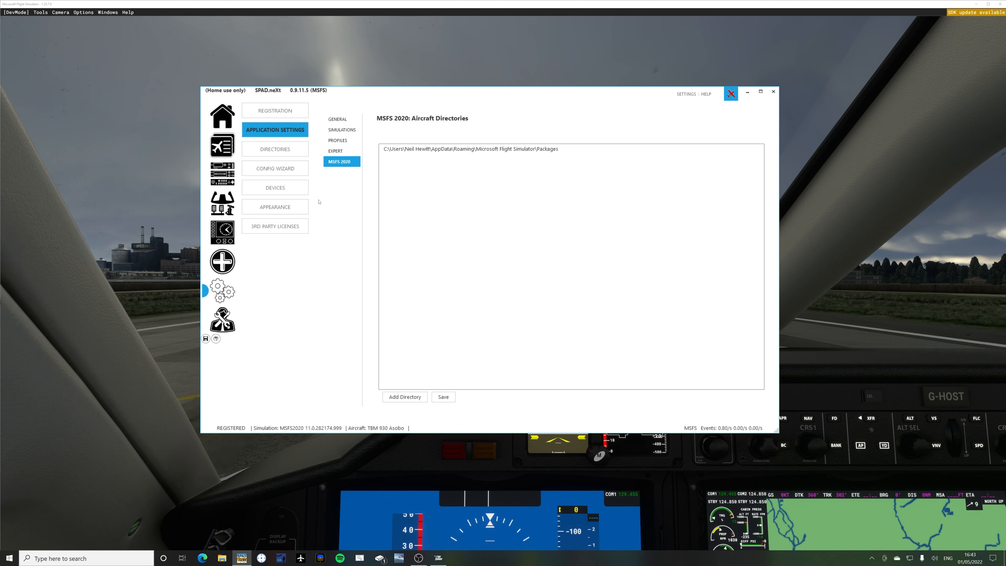
Review the directory paths, the configuration wizard options, and the device settings for the Elgato Stream Deck and Ultimarc Pacdrive.
click(284, 149)
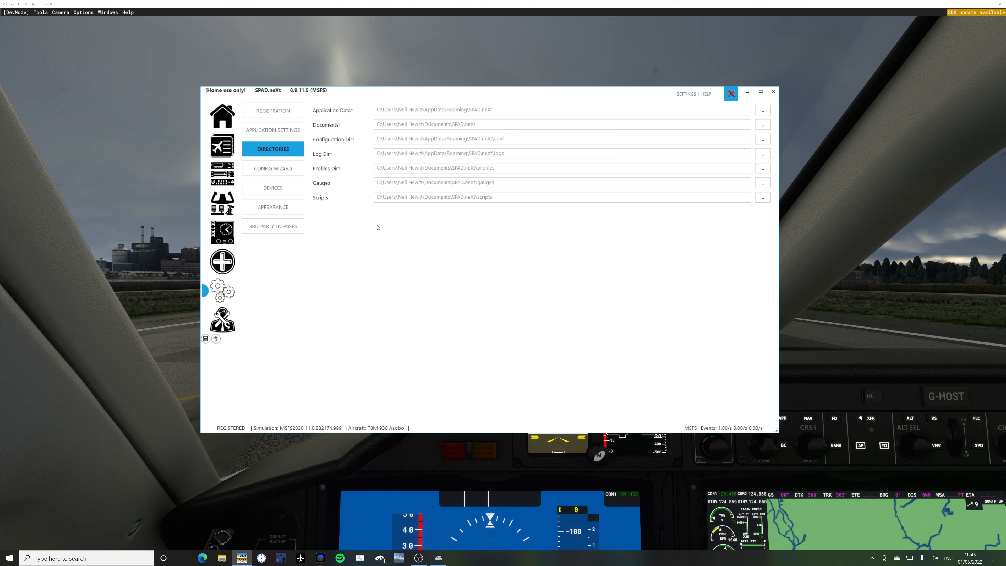
click(288, 168)
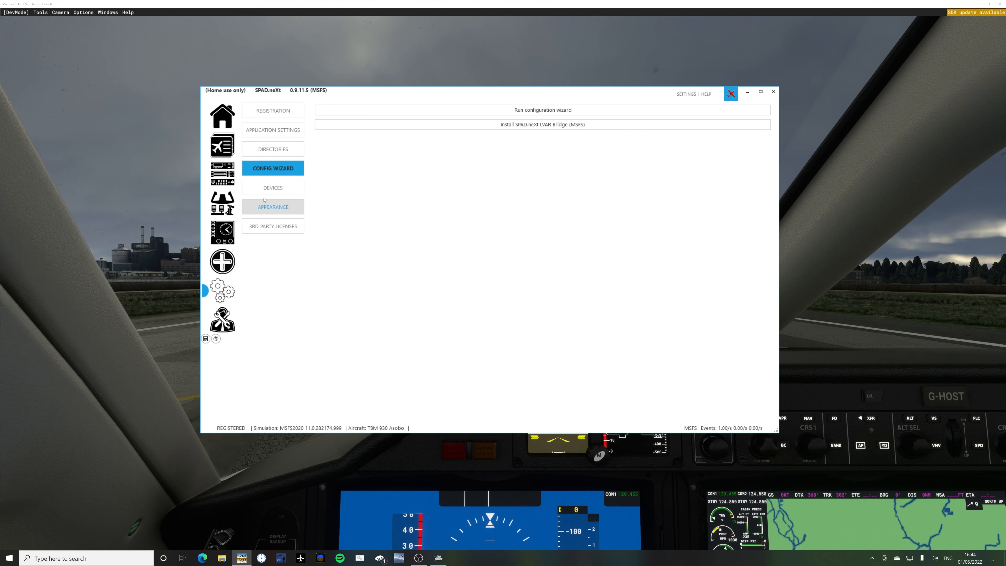
click(266, 188)
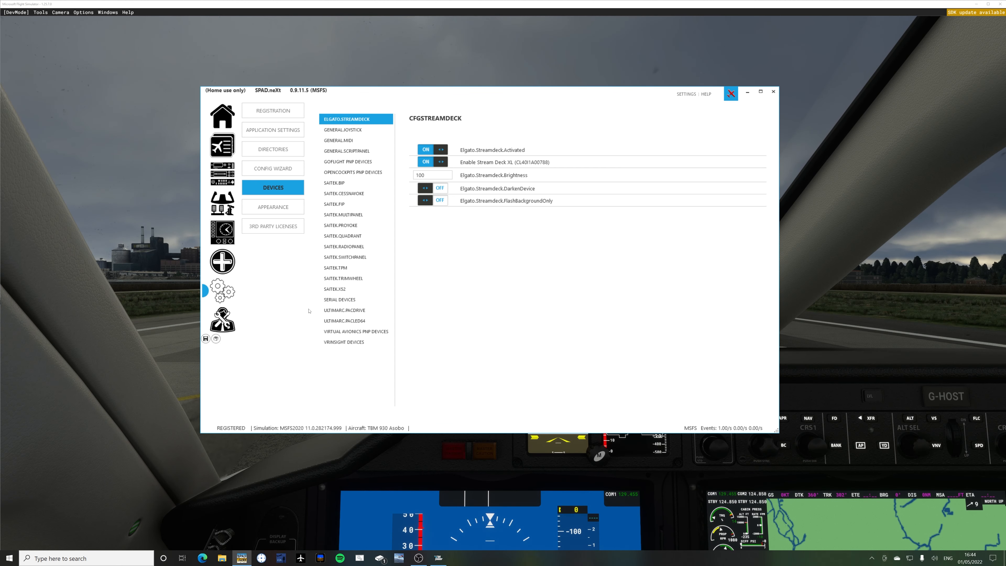
click(333, 312)
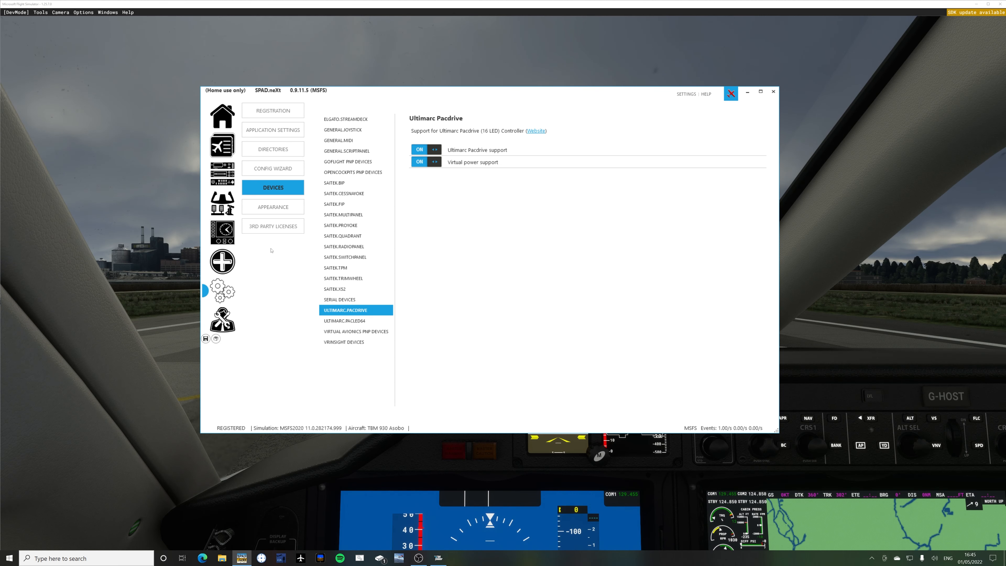
Look over the appearance settings, third-party licenses and own support tickets, and return to the home page.
click(278, 208)
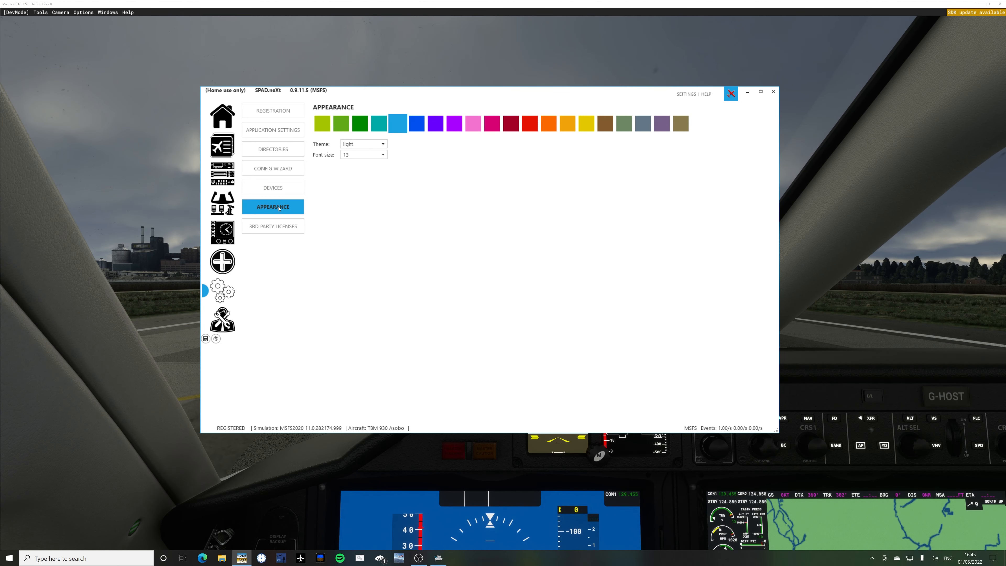
click(267, 227)
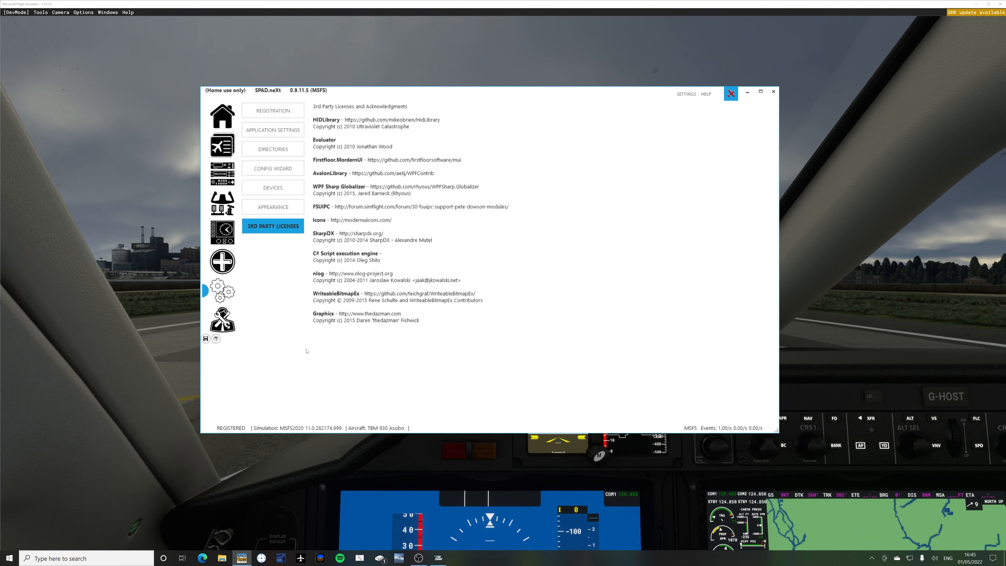
click(222, 321)
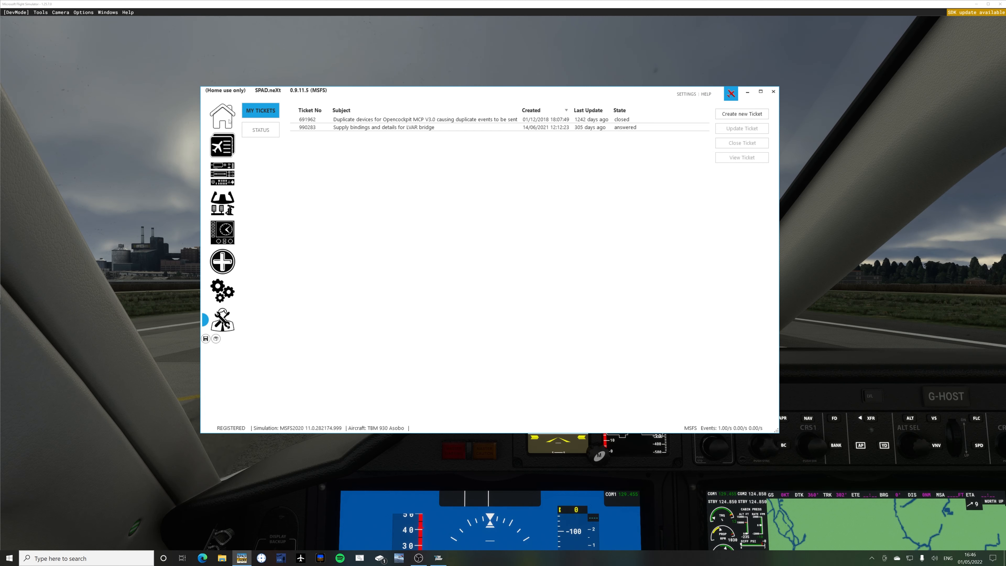
click(221, 112)
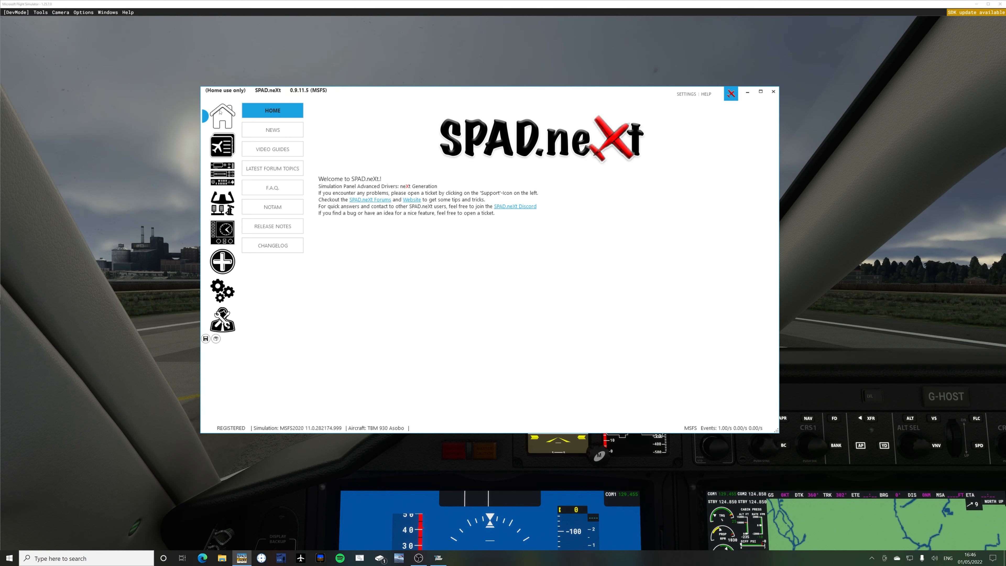